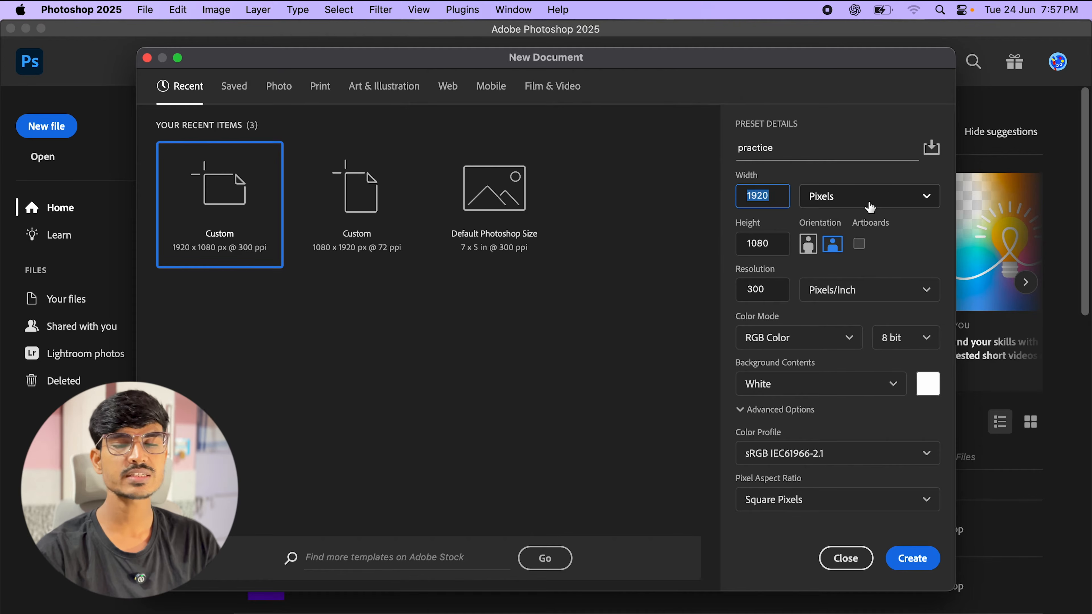
# Check the resolution unit, colour mode, bit depth and background options, then create the 1920 × 1080 px document named practice
pyautogui.click(875, 290)
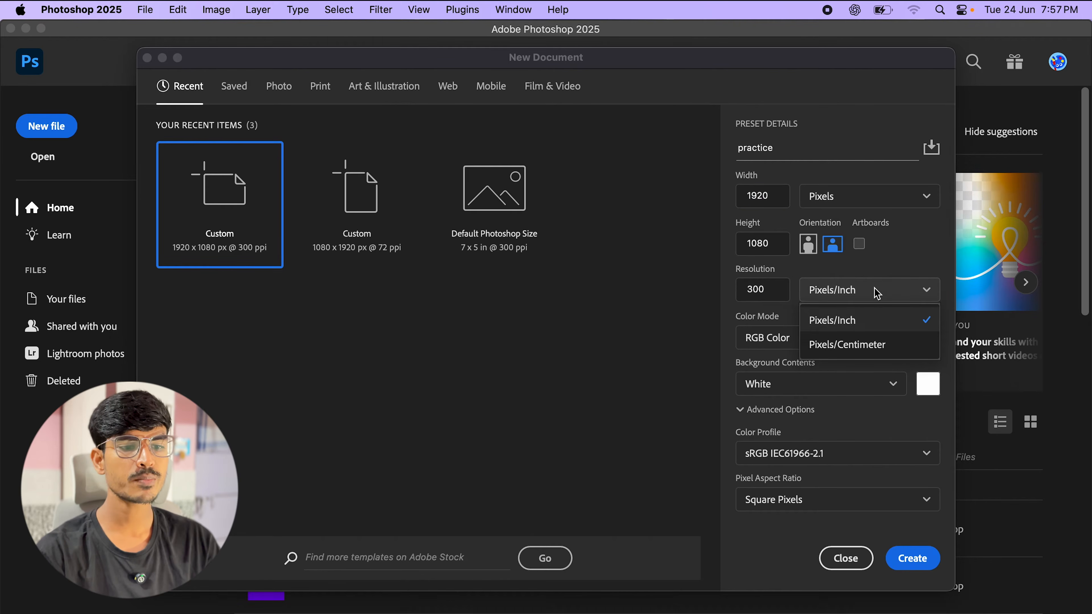
pyautogui.click(887, 280)
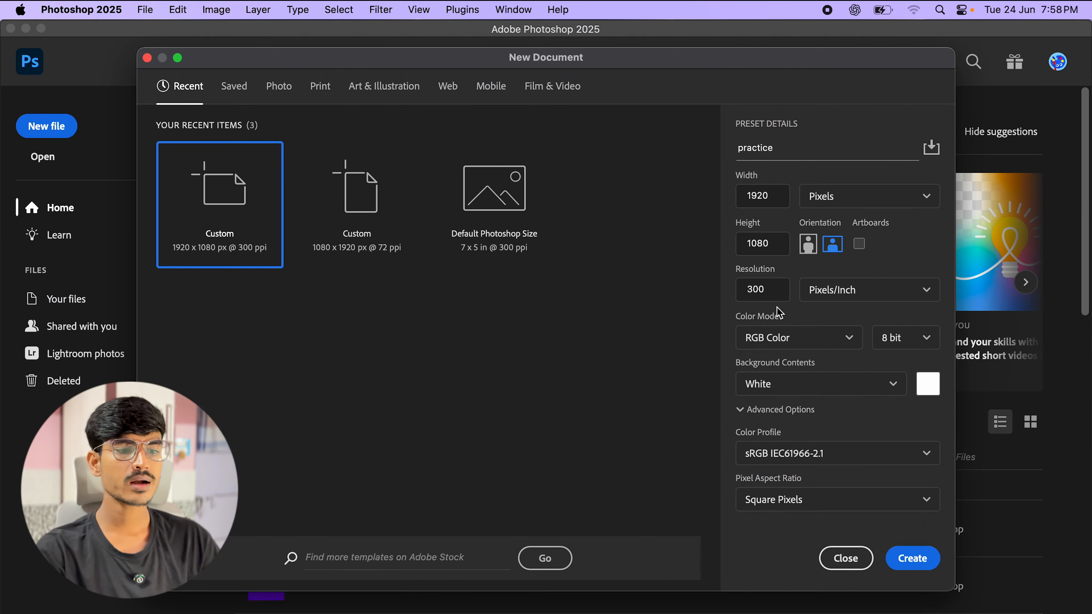
pyautogui.click(792, 342)
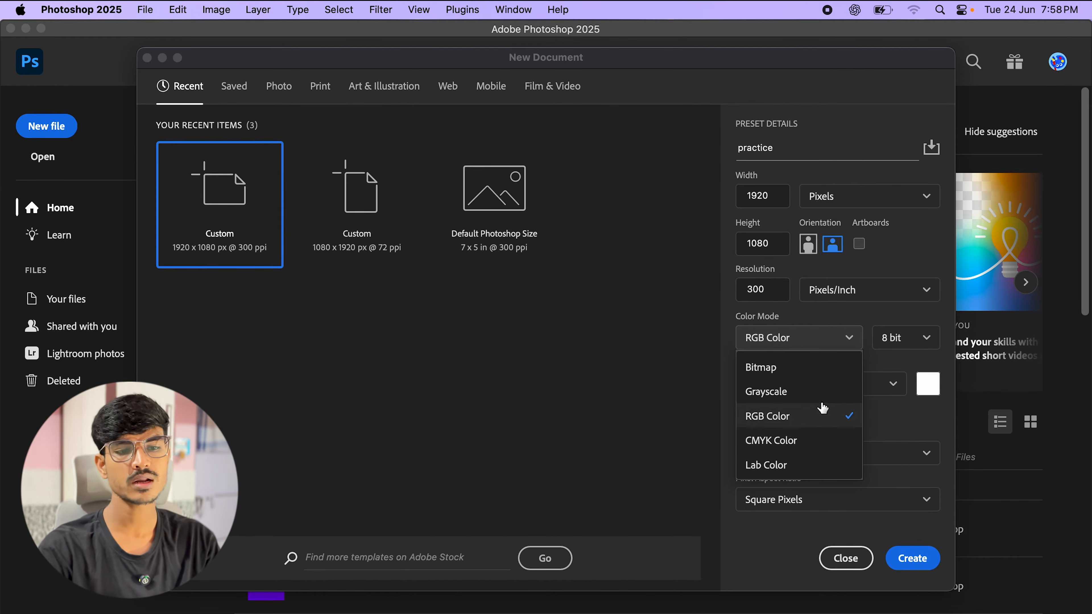
pyautogui.click(870, 313)
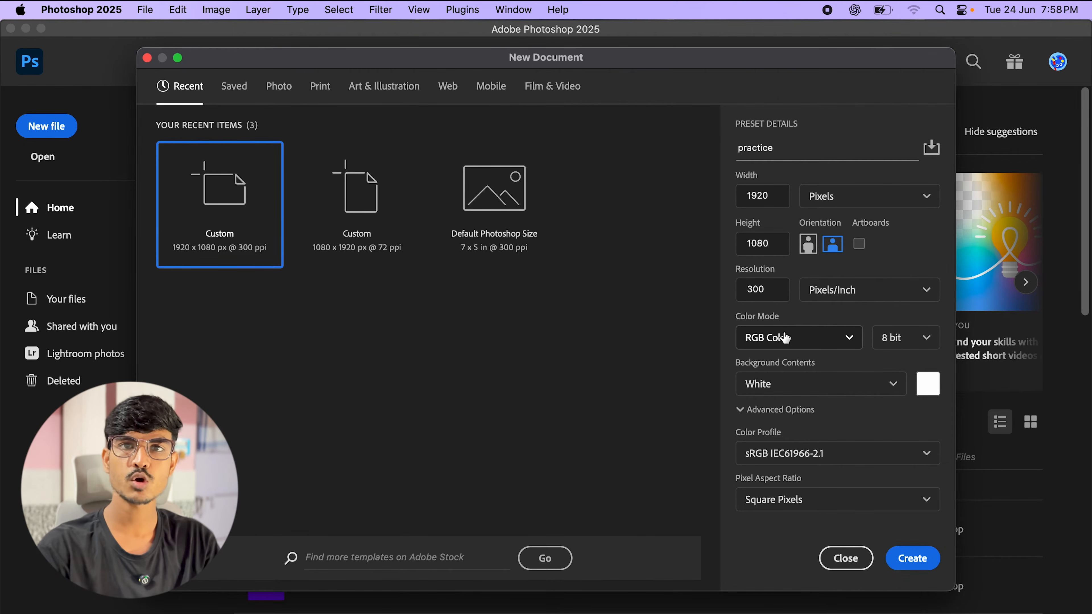
pyautogui.click(927, 340)
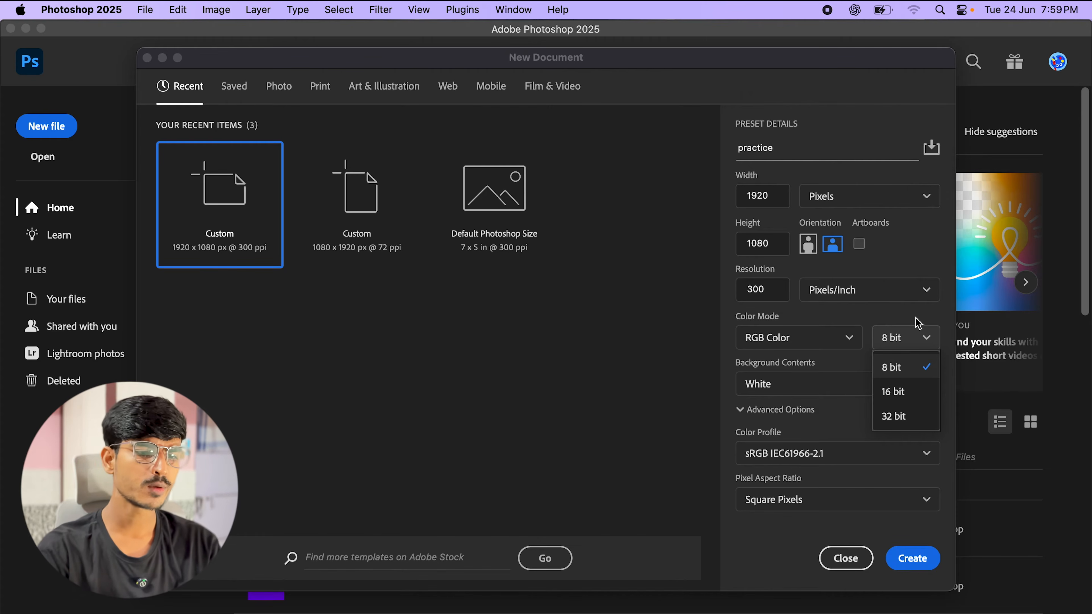
pyautogui.click(831, 384)
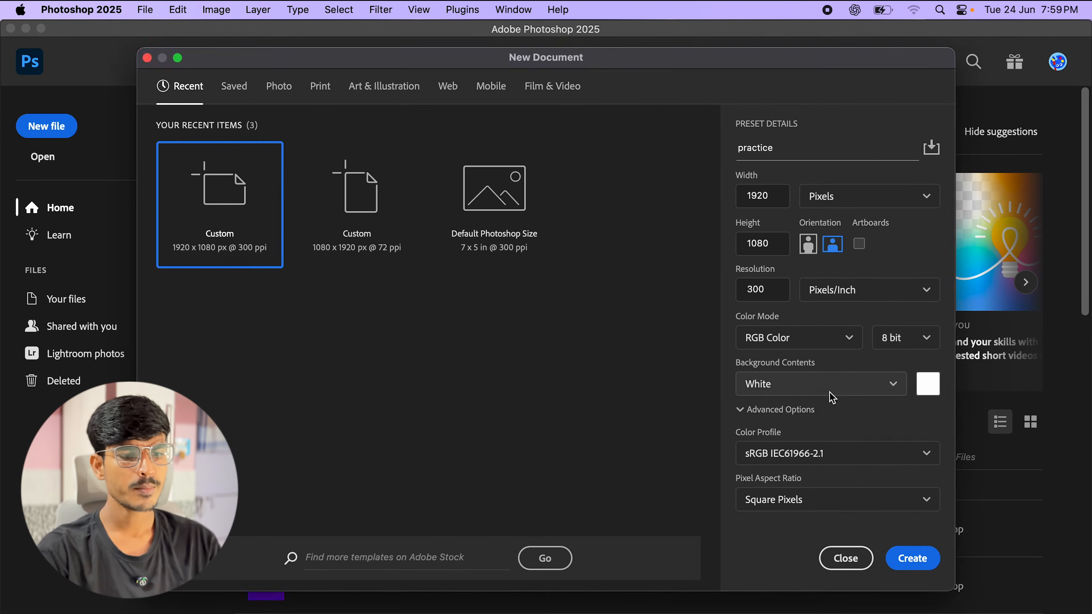
pyautogui.click(829, 389)
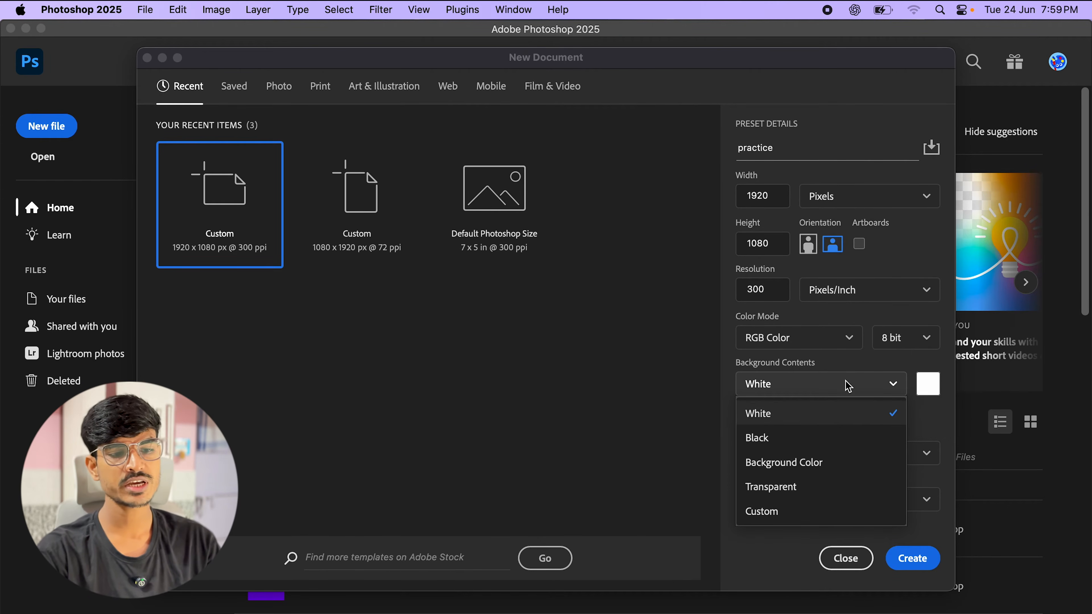
pyautogui.click(858, 369)
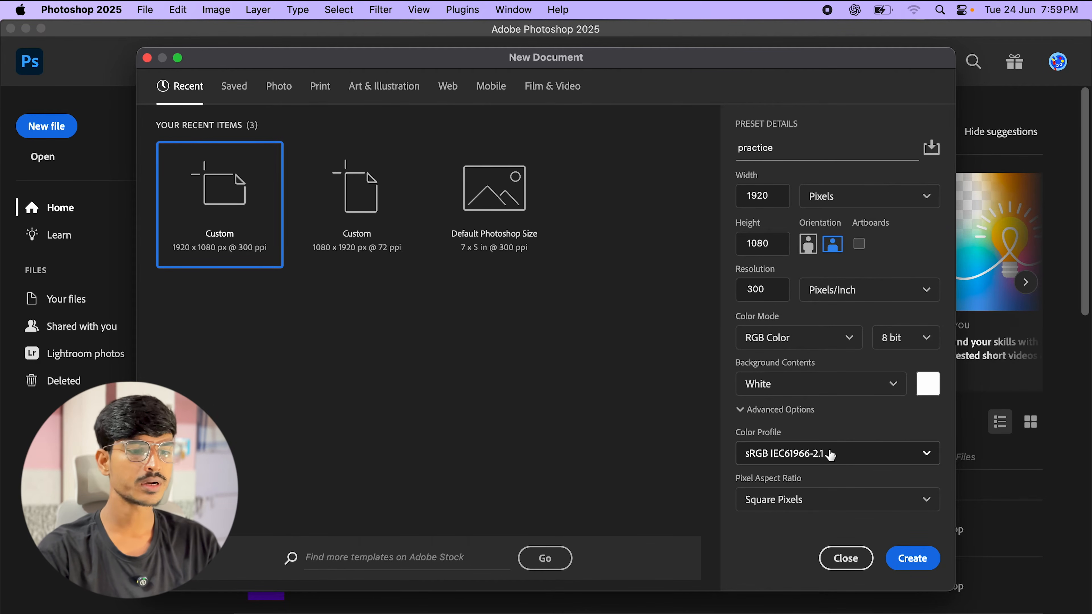
pyautogui.click(904, 559)
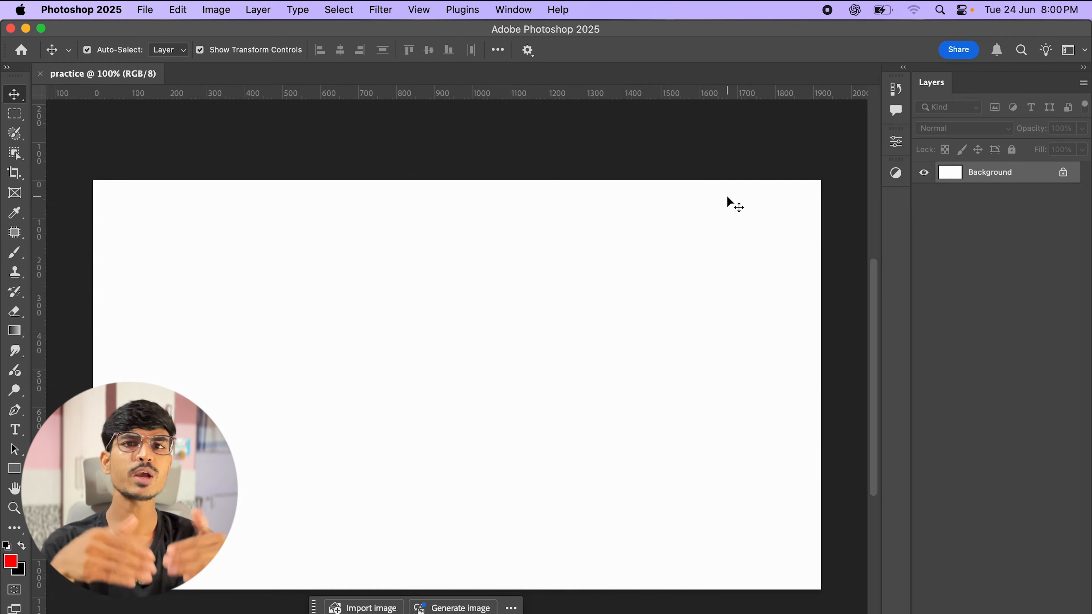
# Place first client.jpg from the Desktop as an embedded image filling the canvas and commit the placement
pyautogui.click(151, 7)
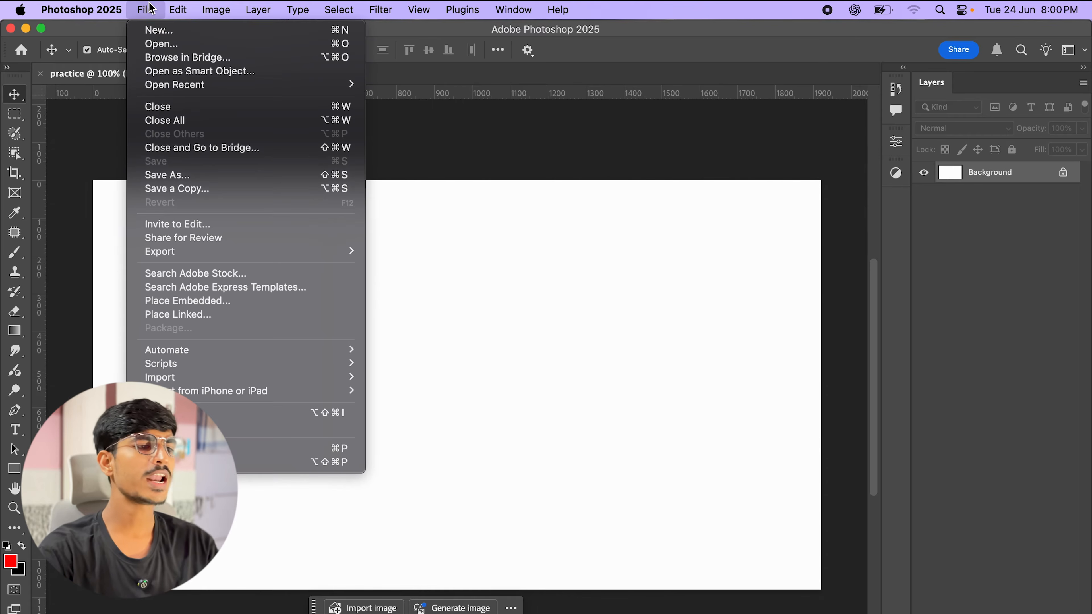
pyautogui.click(194, 303)
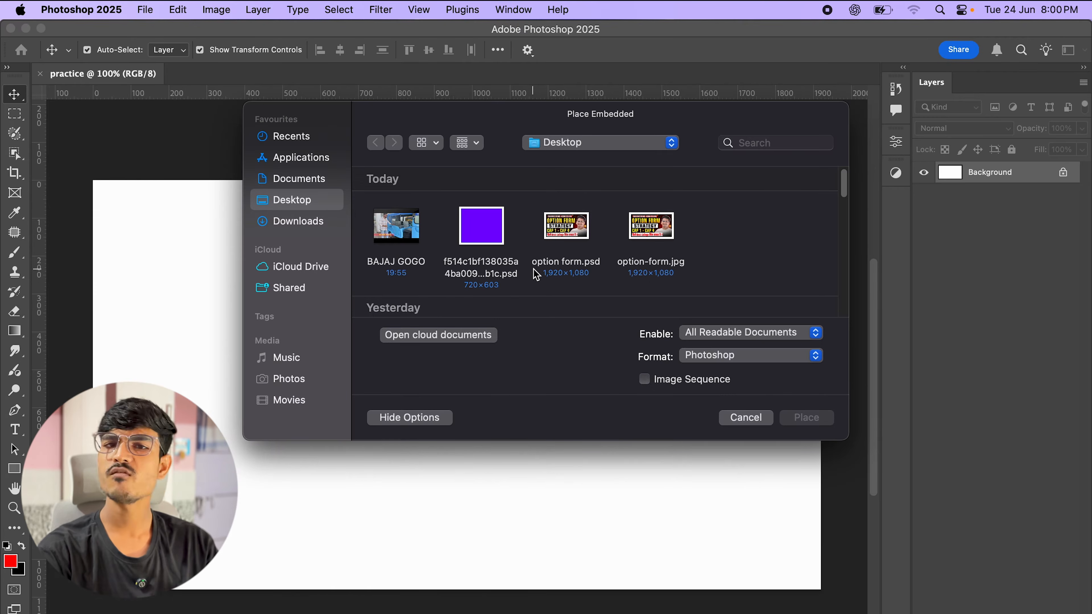
pyautogui.scroll(-5, 562, 289)
pyautogui.scroll(-15, 563, 289)
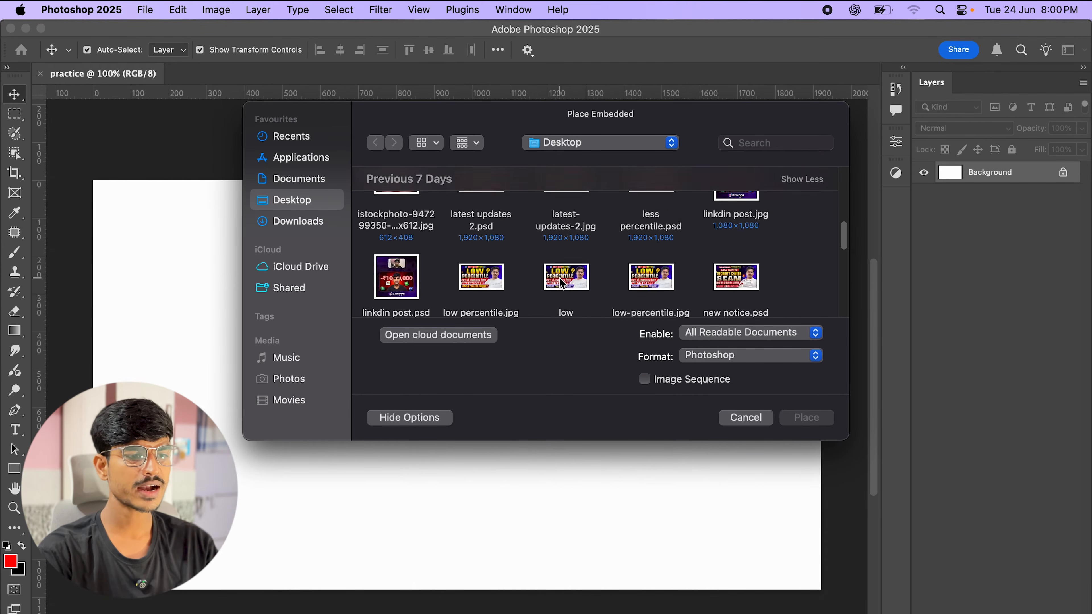
pyautogui.scroll(-3, 631, 283)
pyautogui.click(396, 278)
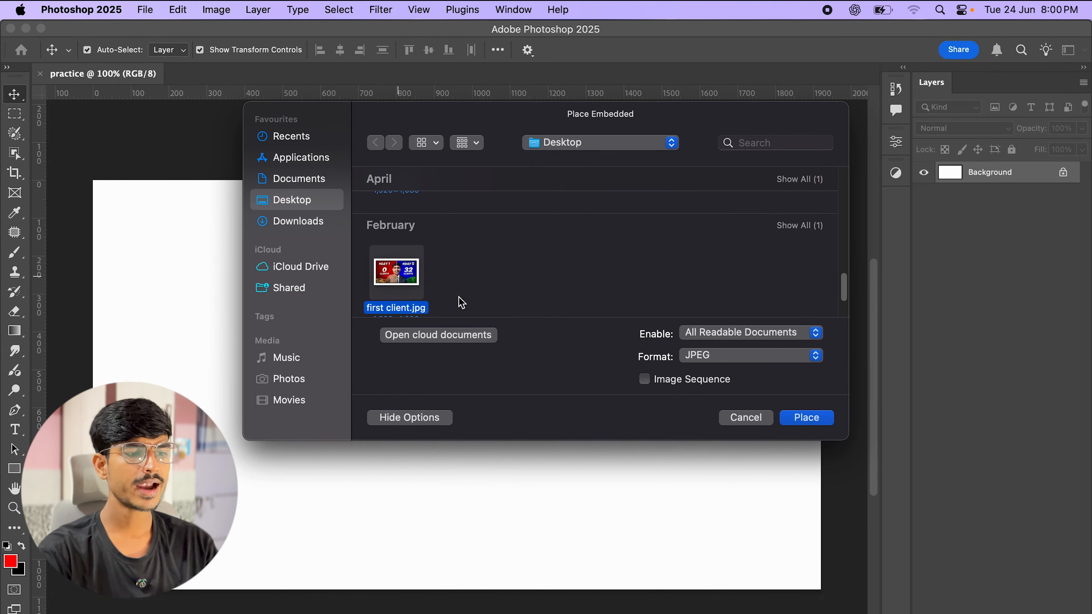
pyautogui.click(806, 417)
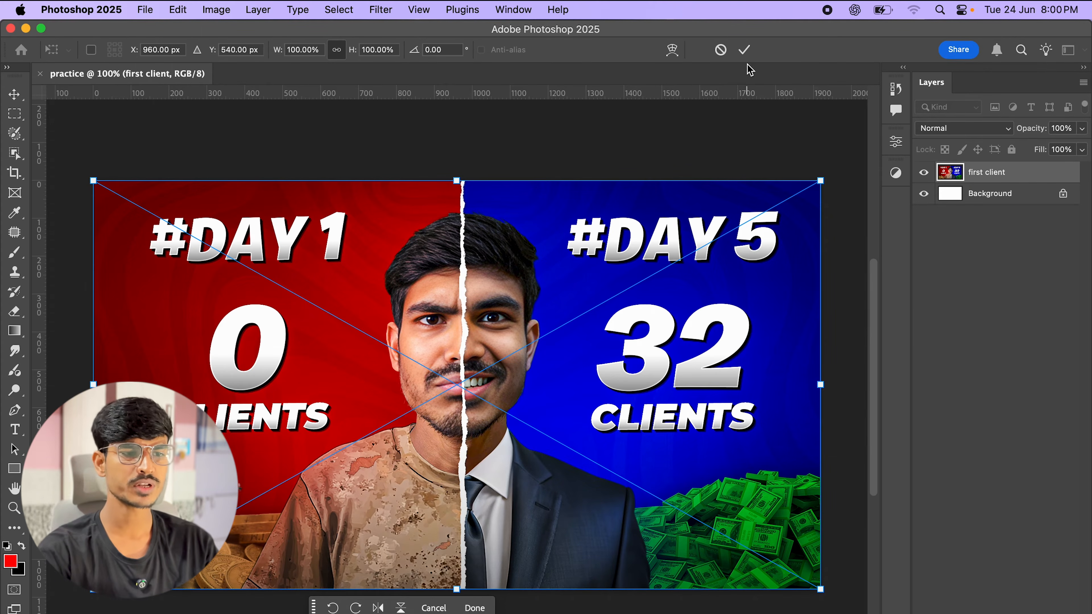
pyautogui.click(744, 49)
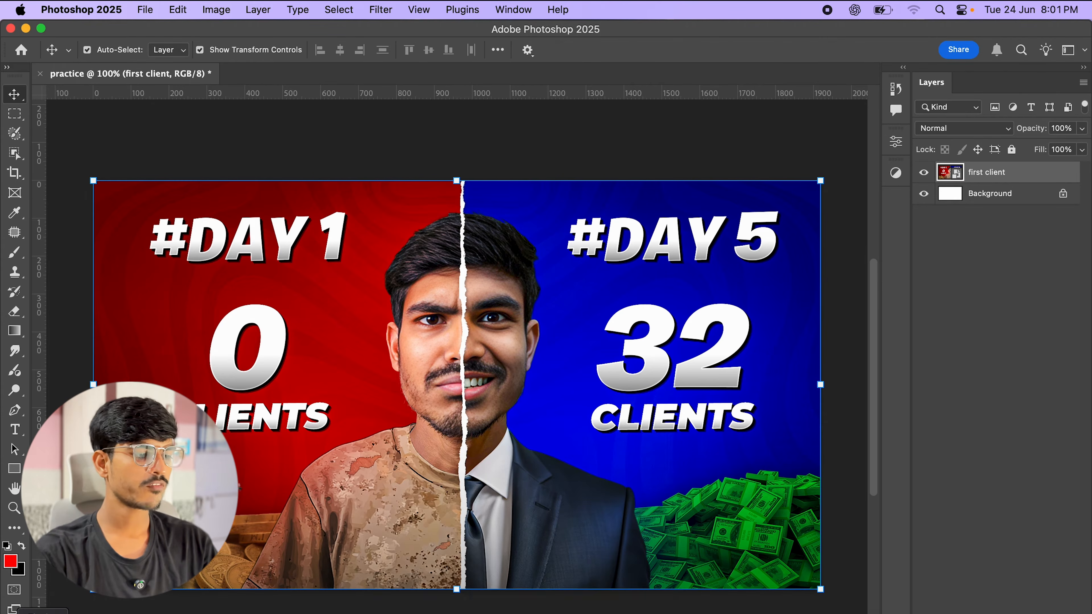
# Bring the fiver client image from the computer's files onto the canvas as a new layer
pyautogui.click(43, 613)
pyautogui.moveTo(647, 399); pyautogui.dragTo(509, 501)
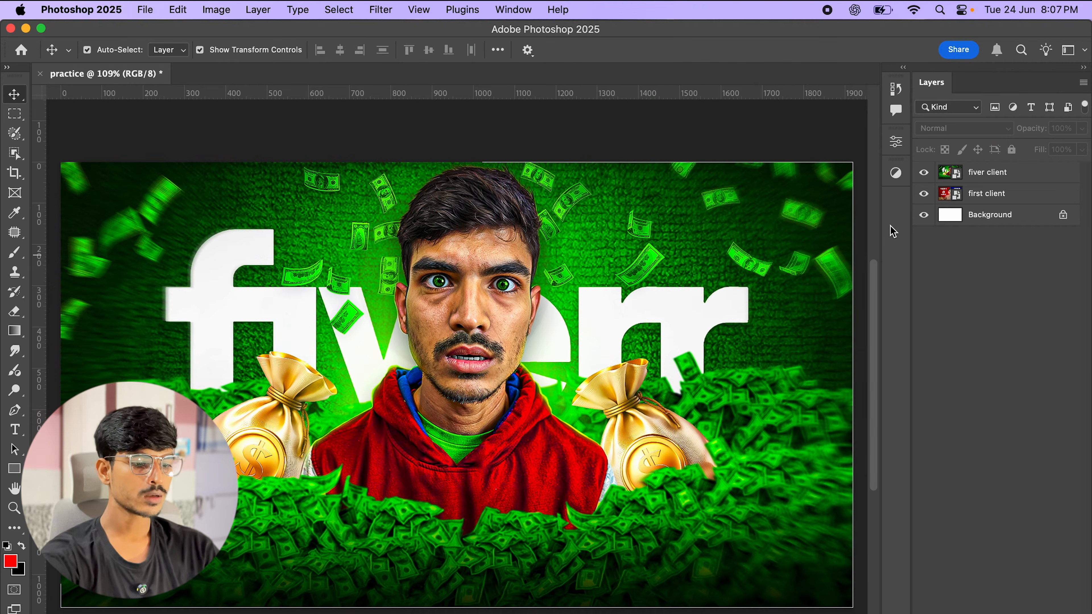
# Switch to the browser, copy the enlarged iStock sunset image from the nature image results, and paste it into the Photoshop document
pyautogui.hotkey('ctrl', 'Right')
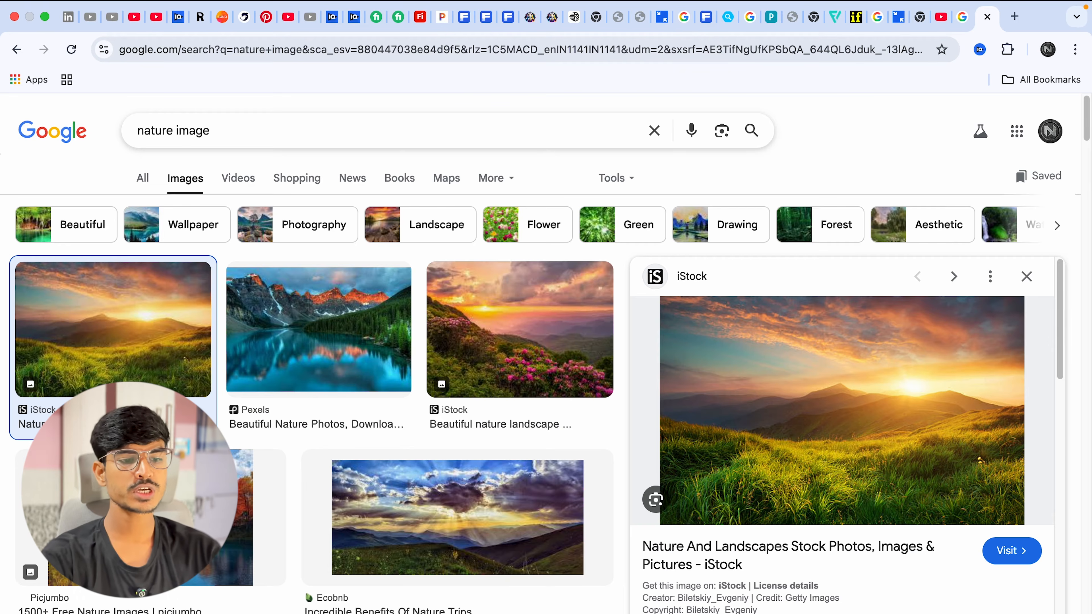
pyautogui.rightClick(840, 391)
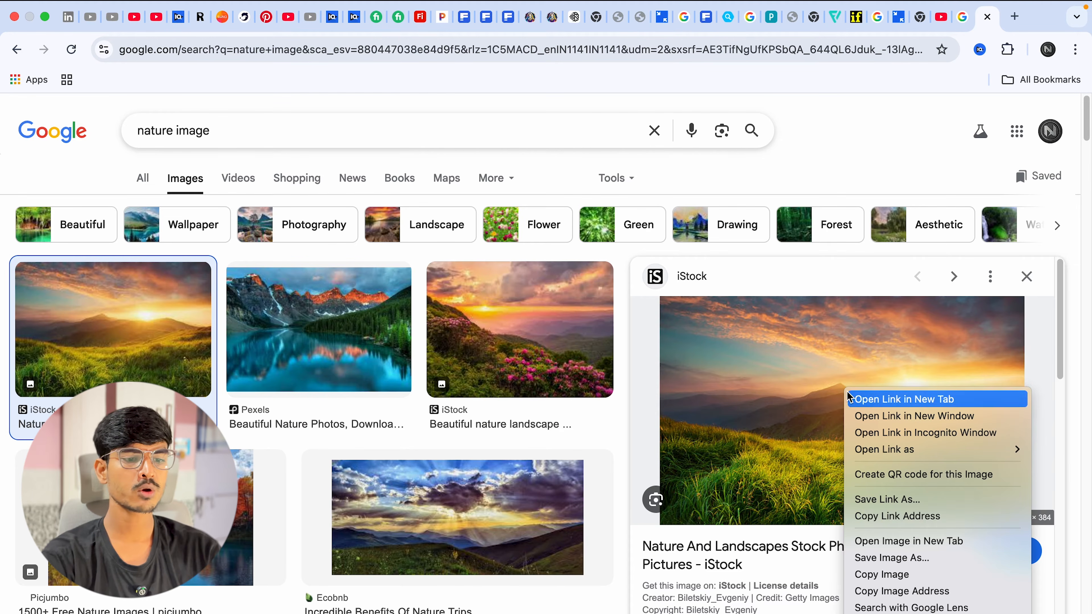
pyautogui.click(905, 576)
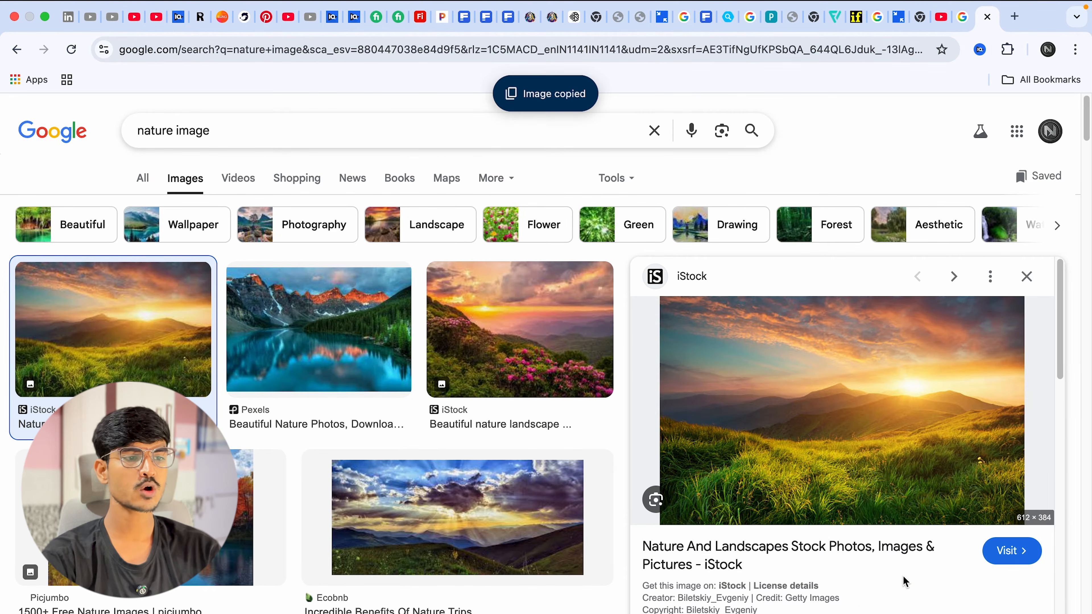
pyautogui.hotkey('ctrl', 'Left')
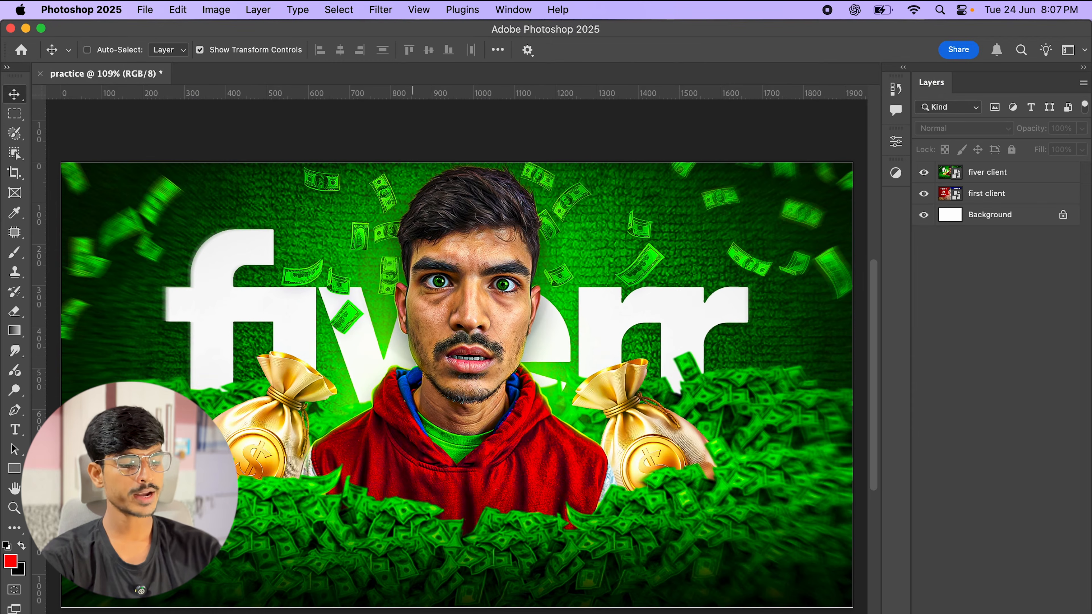
pyautogui.press('super+v')
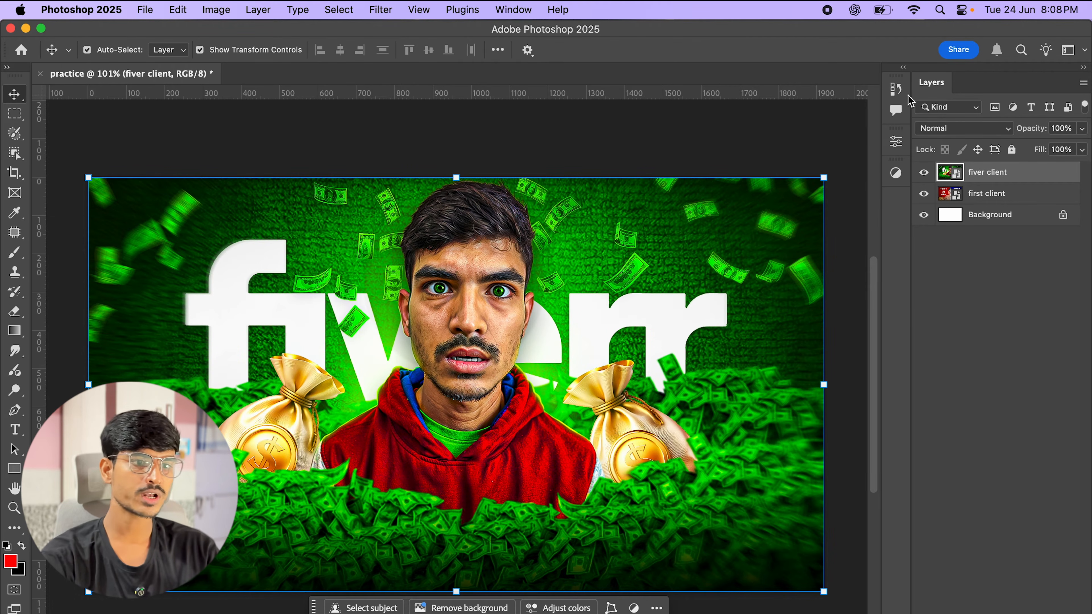
# Undock the Properties and Layers panels and leave them floating over the canvas
pyautogui.click(897, 140)
pyautogui.moveTo(898, 141); pyautogui.dragTo(626, 196)
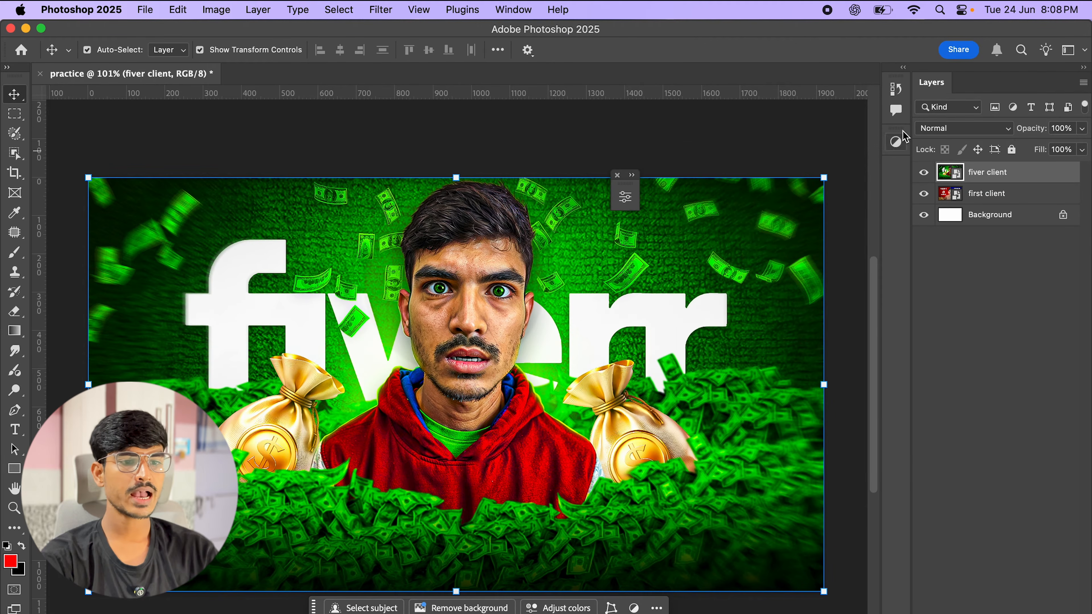
pyautogui.moveTo(934, 83); pyautogui.dragTo(728, 150)
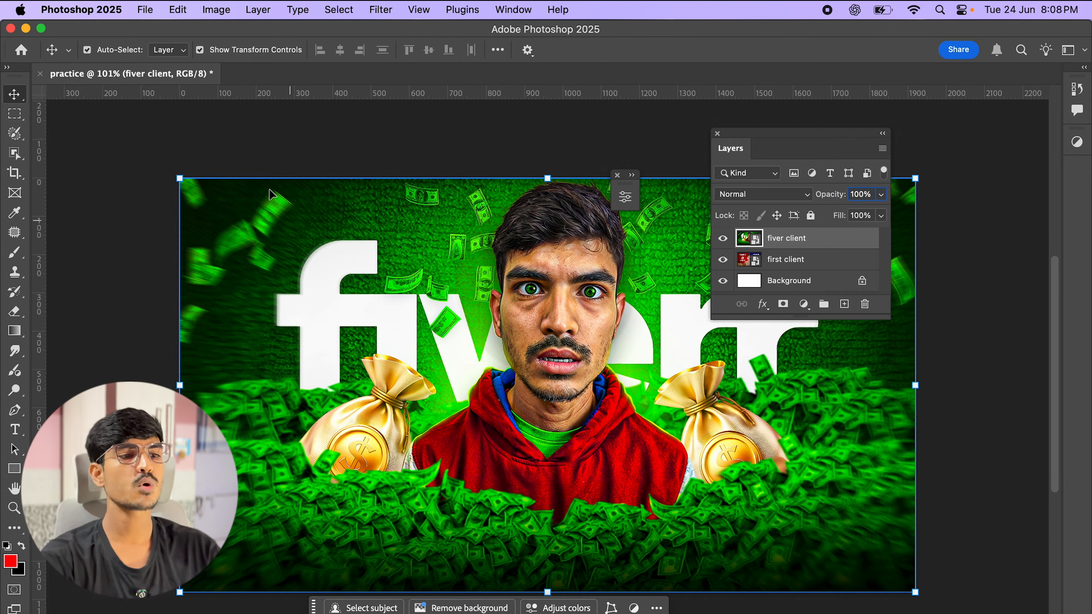
# Reset the Essentials workspace to its default panel layout
pyautogui.click(524, 12)
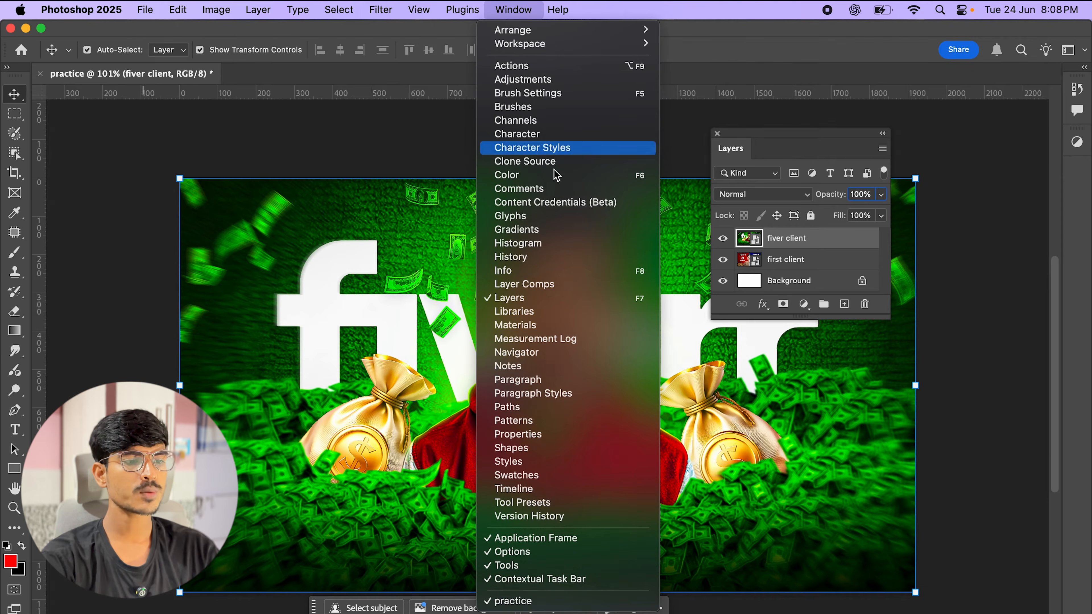
pyautogui.moveTo(567, 47)
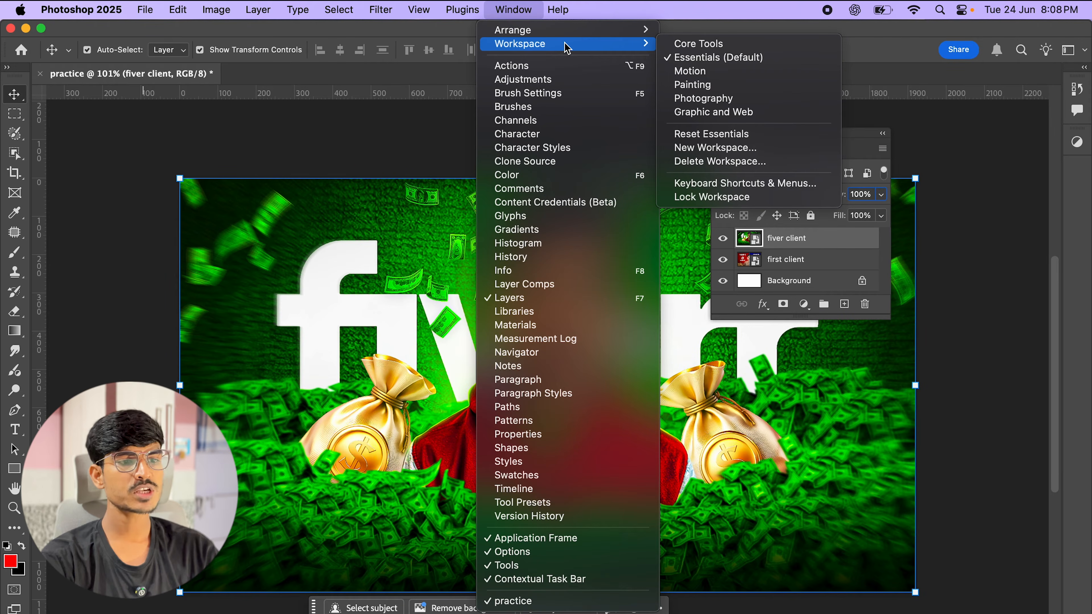
pyautogui.click(740, 139)
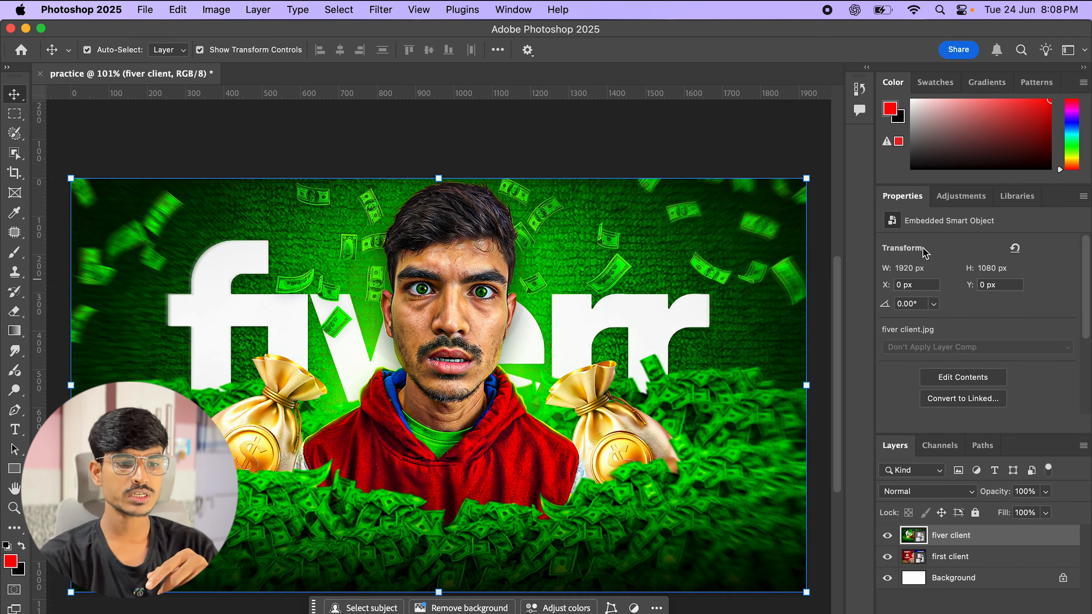
# Close the Properties and Adjustments panels in the panel group below Color
pyautogui.rightClick(910, 196)
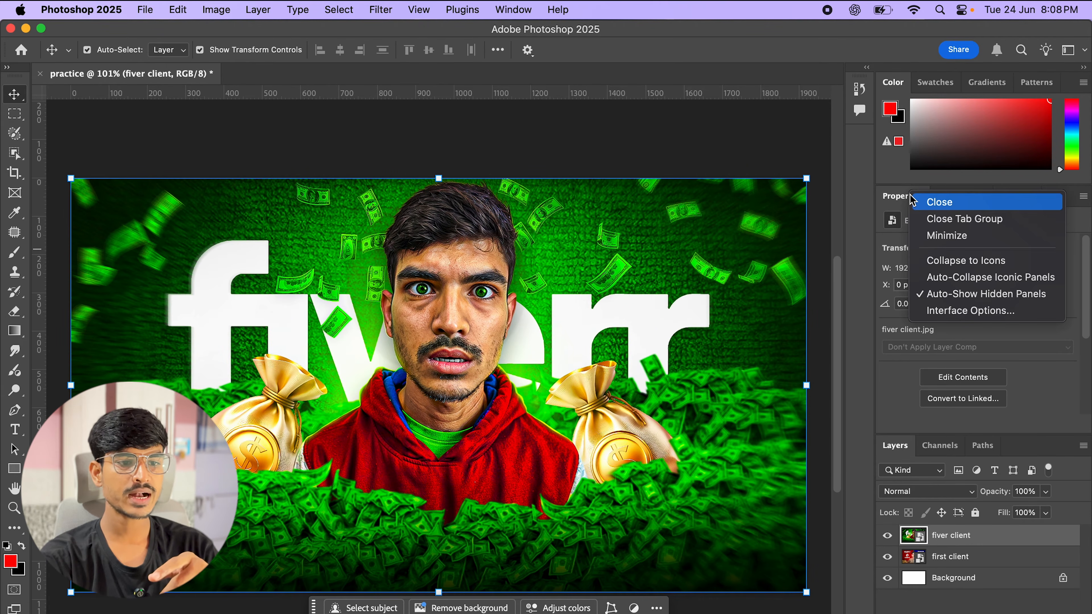
pyautogui.click(937, 203)
pyautogui.rightClick(904, 197)
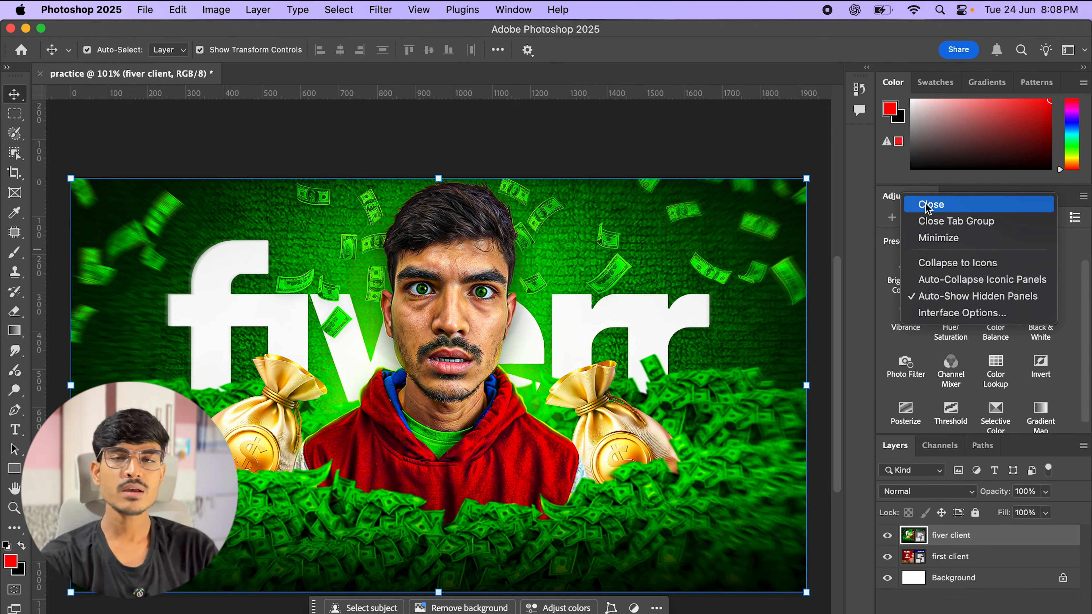
pyautogui.click(928, 208)
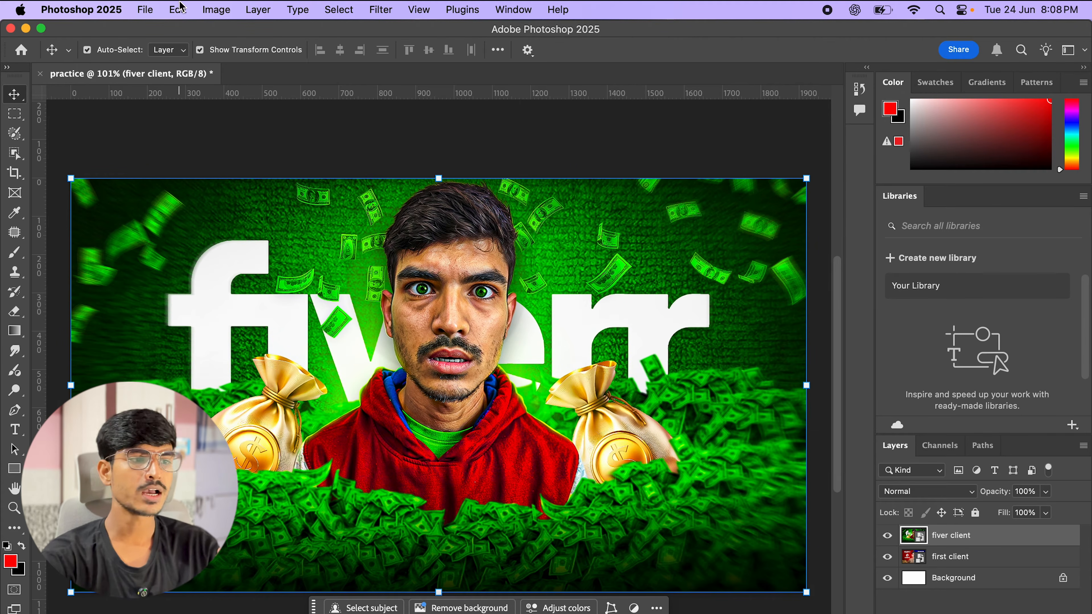
# Reopen the Properties panel
pyautogui.click(530, 10)
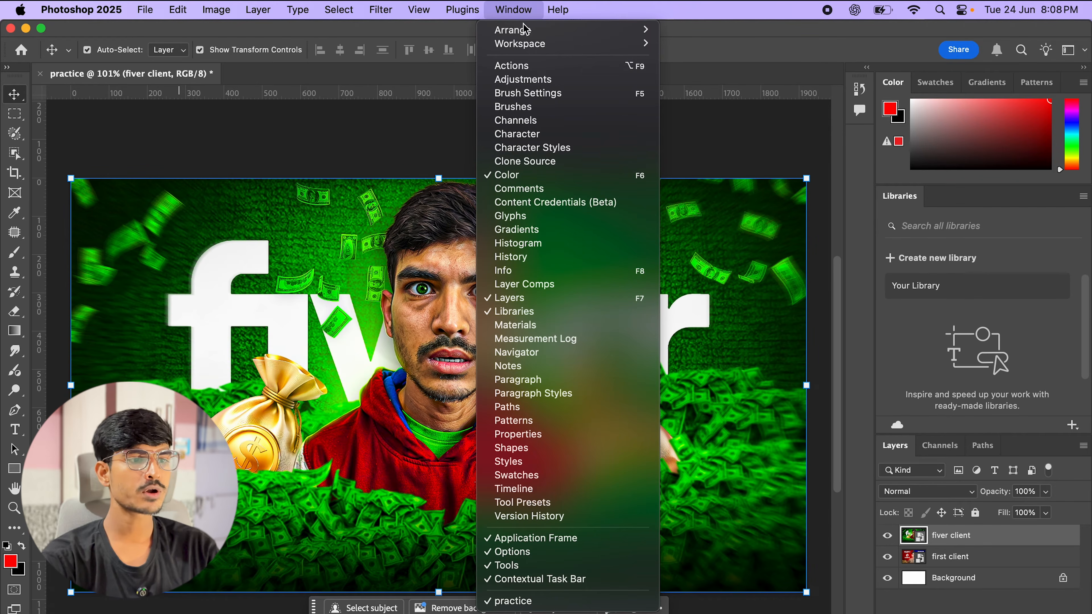
pyautogui.moveTo(526, 34)
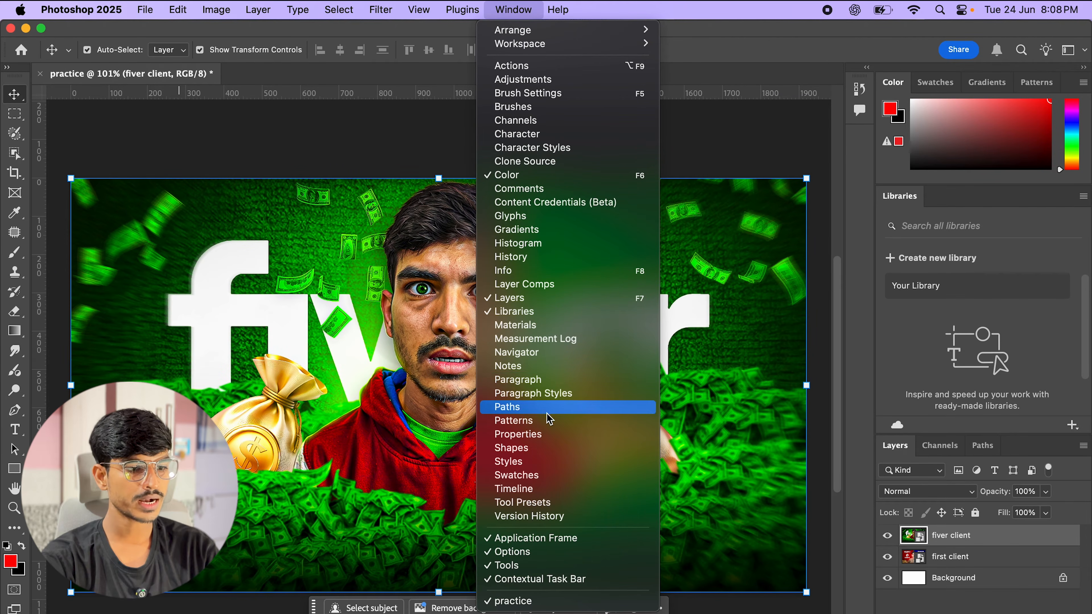
pyautogui.click(549, 438)
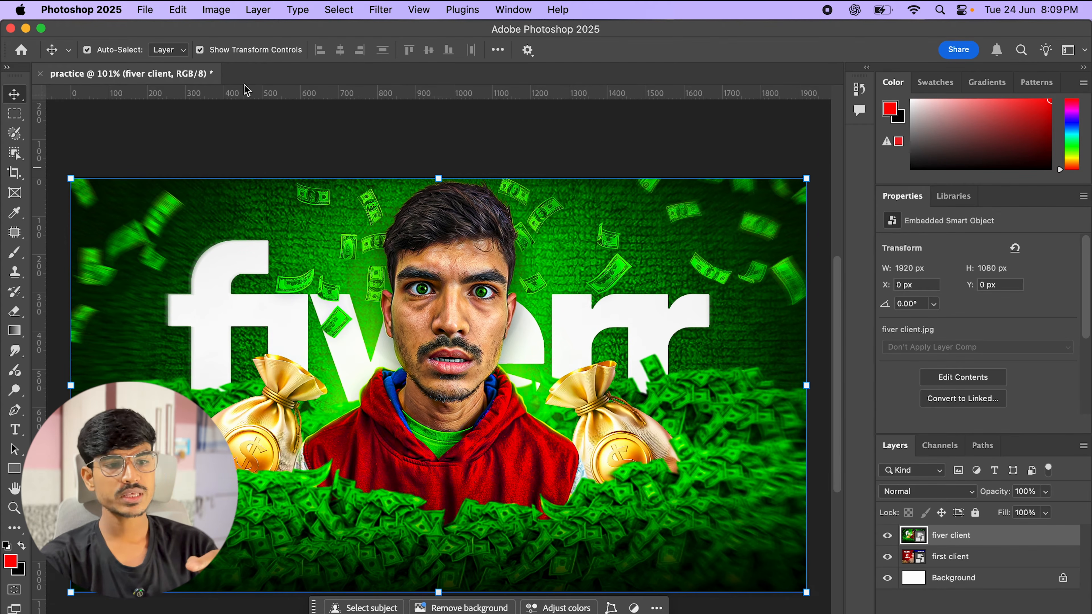
# Undock the toolbar, try its two-column layout, return it to one column, and float it over the right part of the canvas
pyautogui.moveTo(21, 83); pyautogui.dragTo(373, 169)
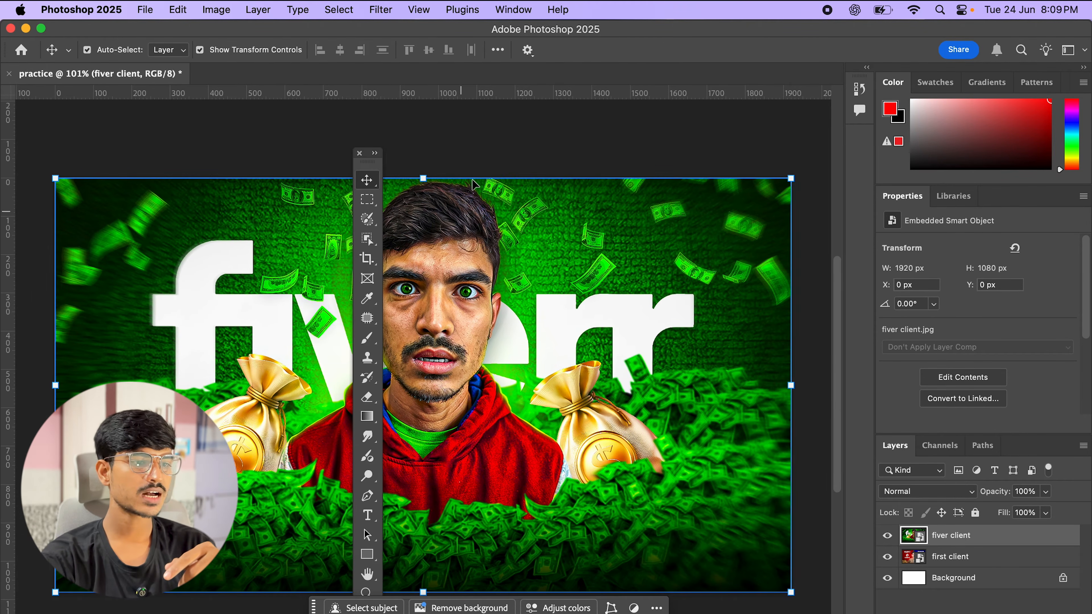
pyautogui.click(375, 154)
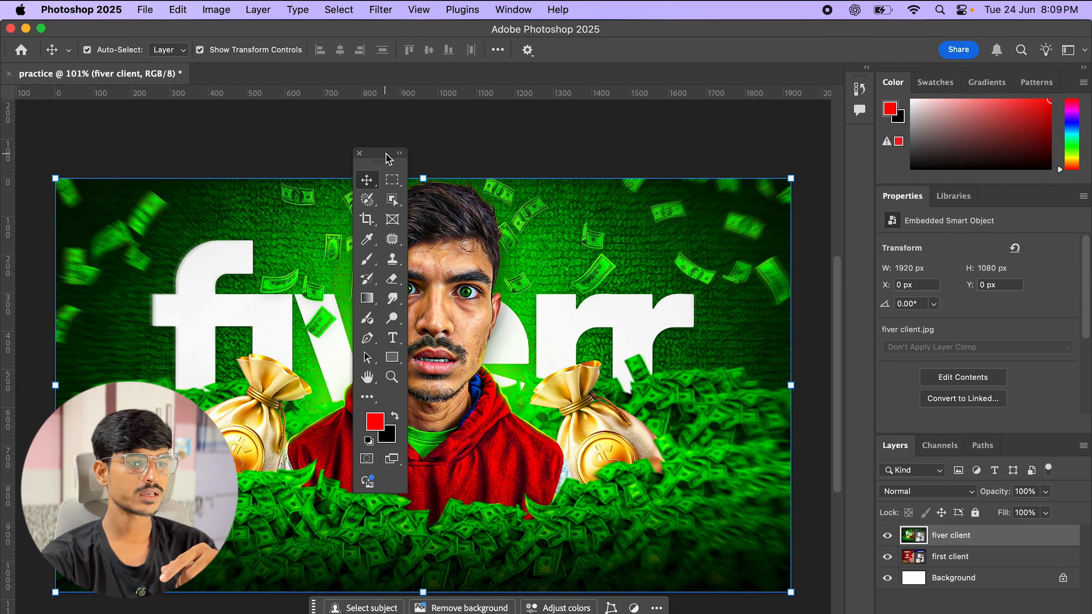
pyautogui.click(400, 155)
pyautogui.moveTo(372, 163); pyautogui.dragTo(654, 116)
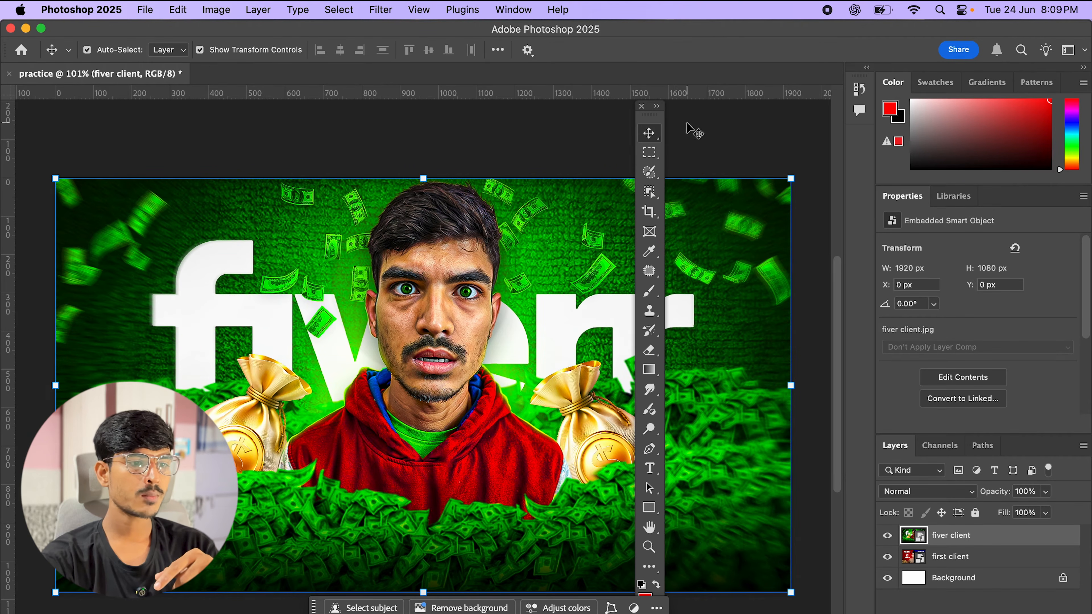
# Move the floating toolbar back and dock it along the left edge of the workspace
pyautogui.moveTo(637, 124); pyautogui.dragTo(30, 121)
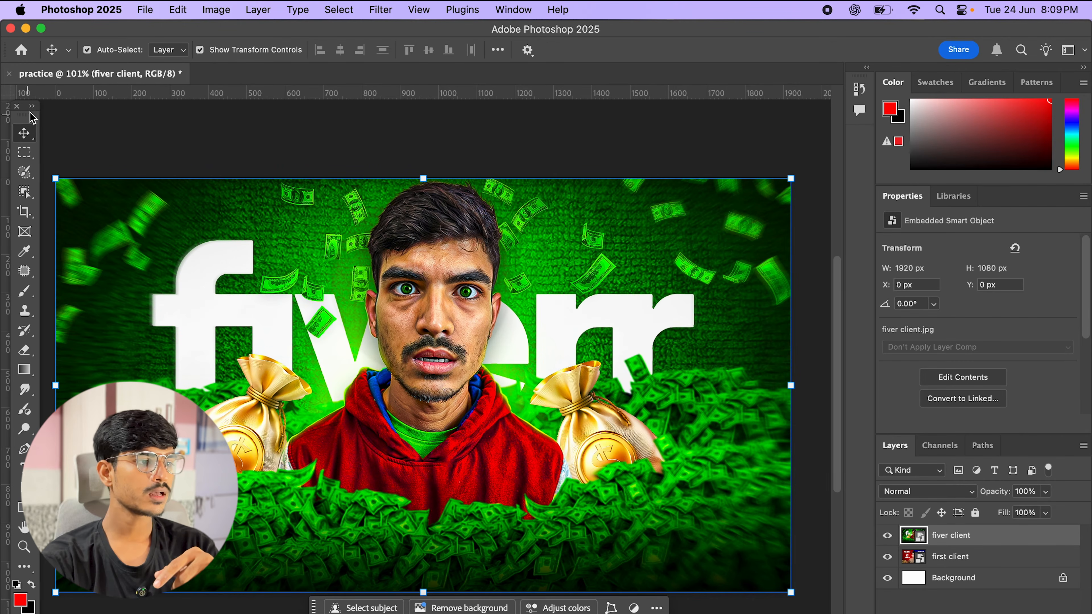
pyautogui.click(21, 49)
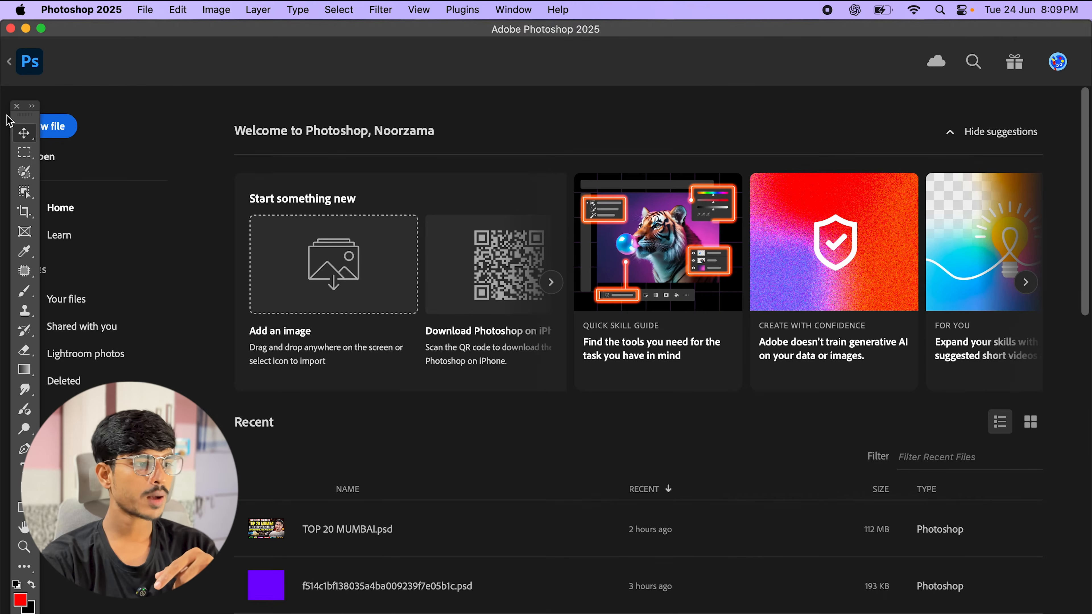
pyautogui.click(9, 63)
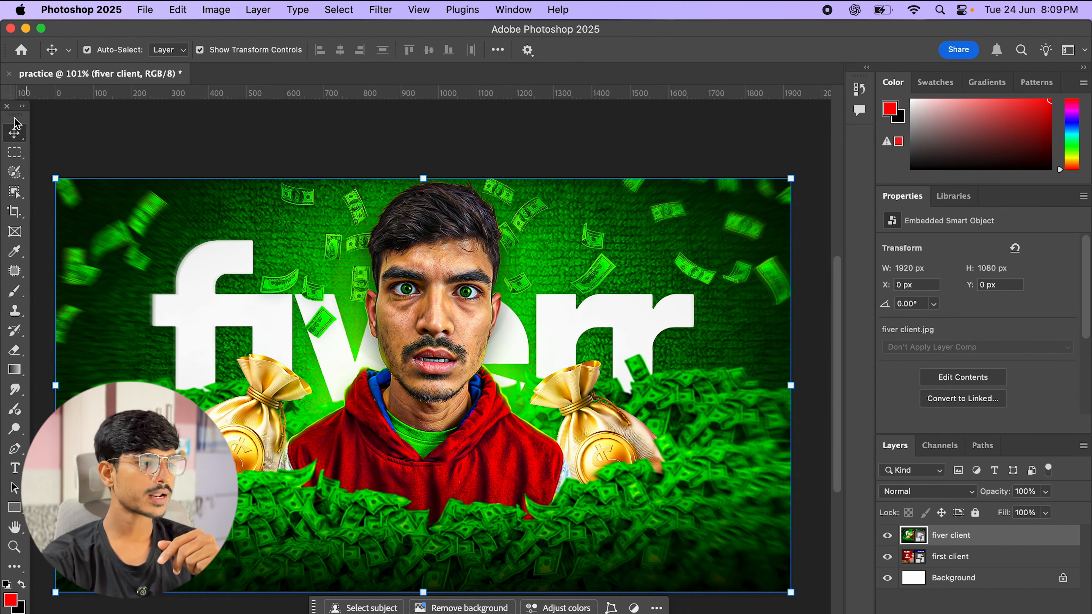
pyautogui.moveTo(15, 123); pyautogui.dragTo(3, 131)
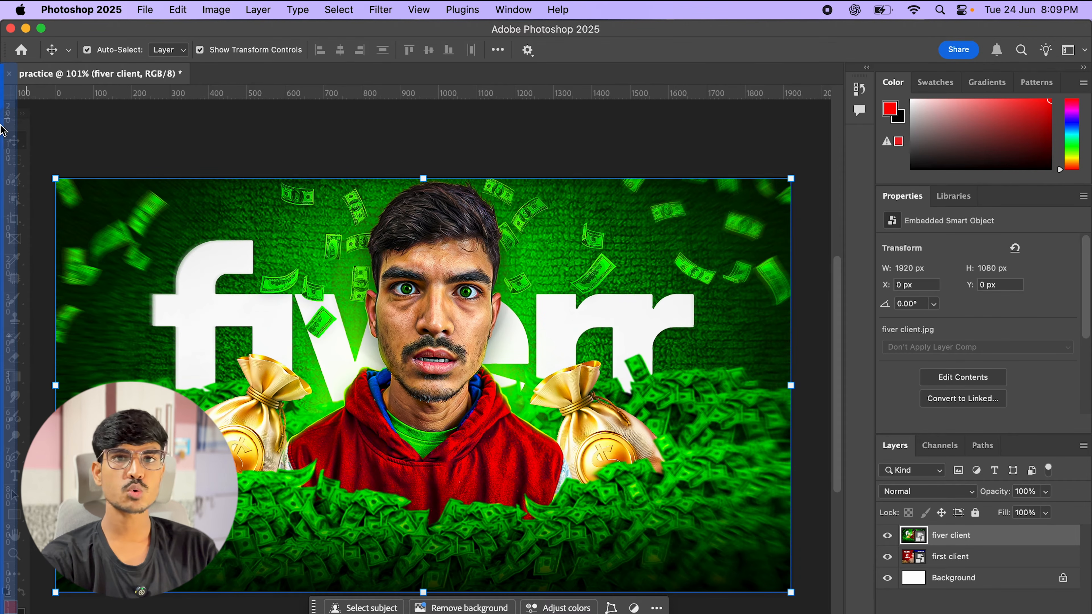
pyautogui.moveTo(3, 130); pyautogui.dragTo(2, 125)
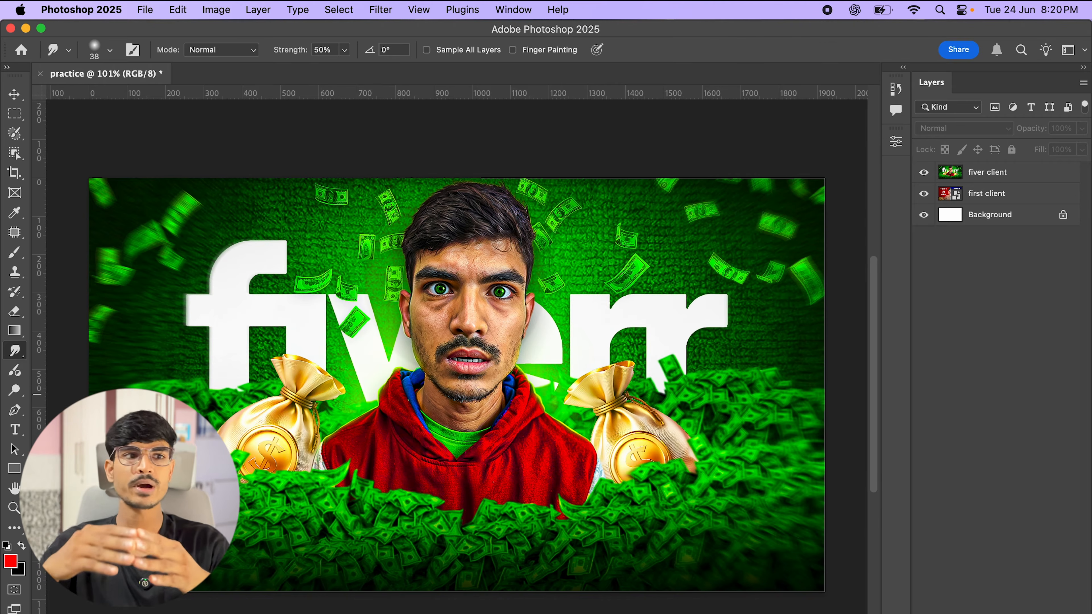
# With the Move tool, scale the fiver client image down to about three quarters size, center it on the canvas and apply the transform
pyautogui.click(11, 102)
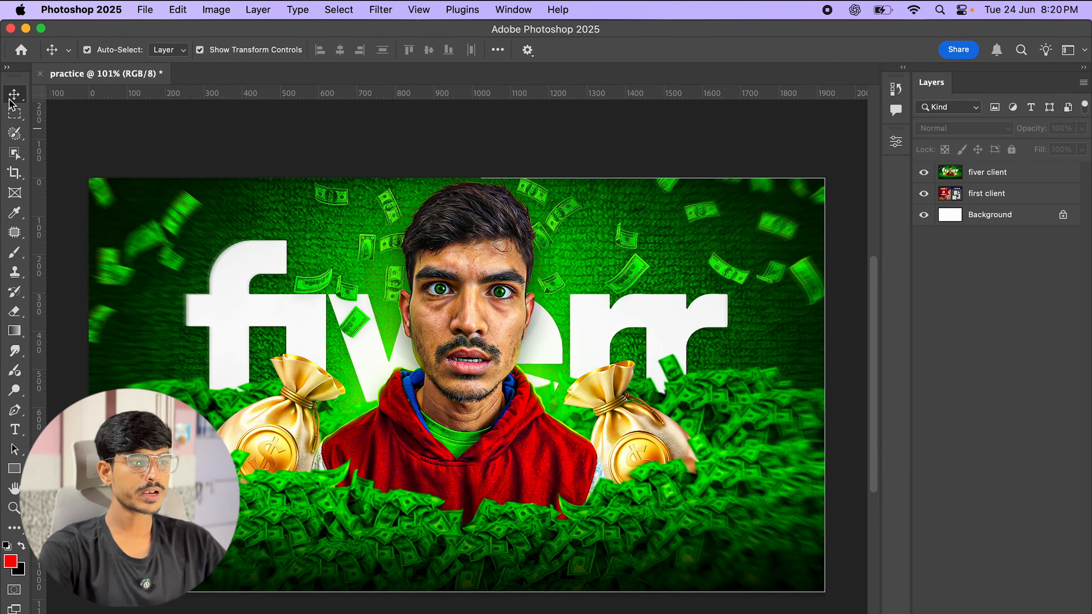
pyautogui.click(474, 458)
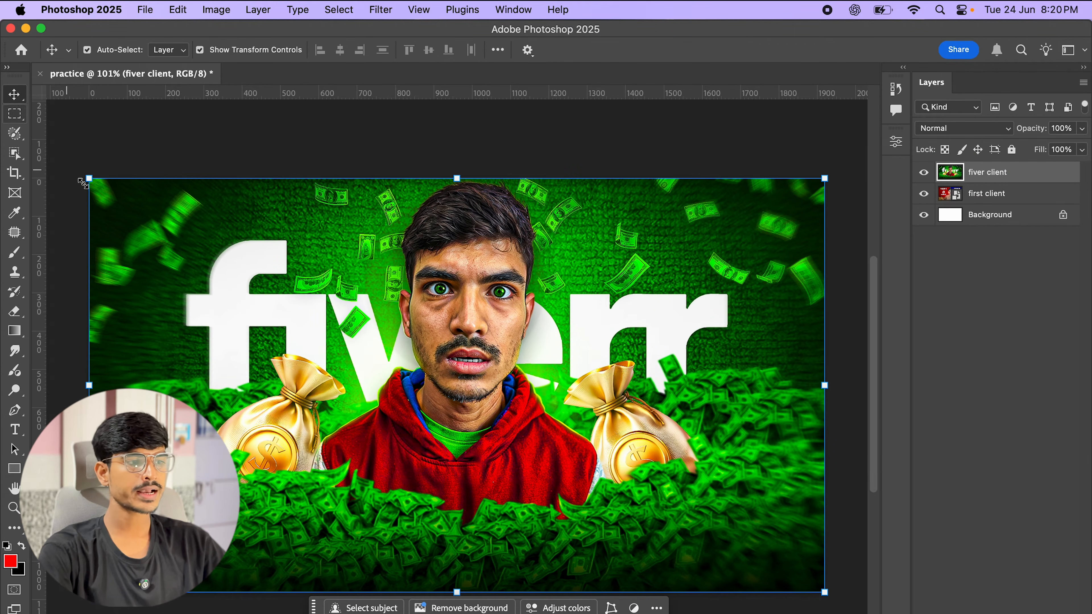
pyautogui.moveTo(89, 178); pyautogui.dragTo(124, 198)
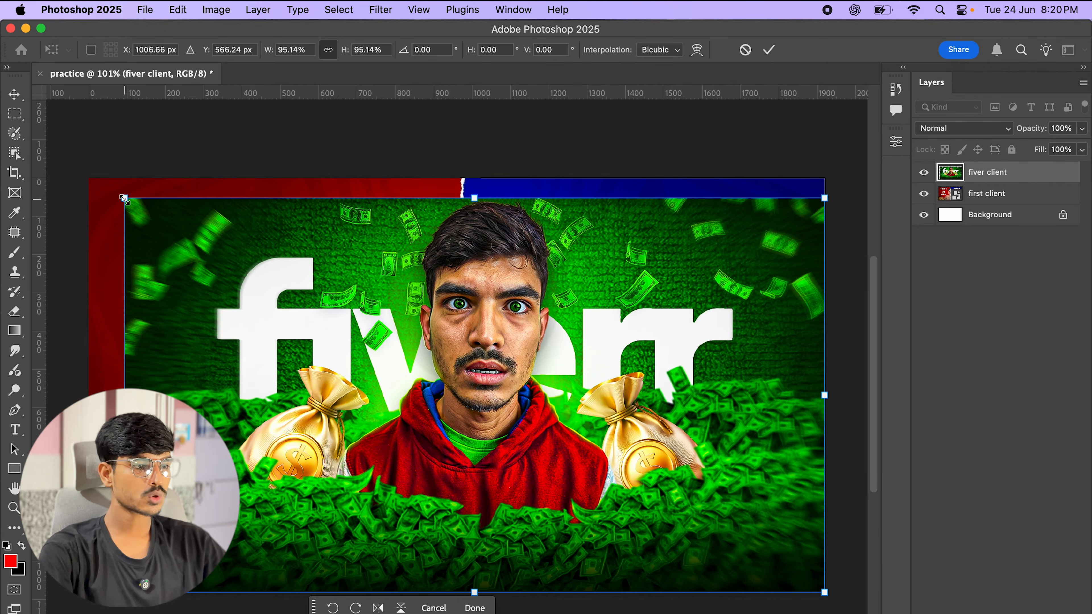
pyautogui.moveTo(125, 198); pyautogui.dragTo(235, 261)
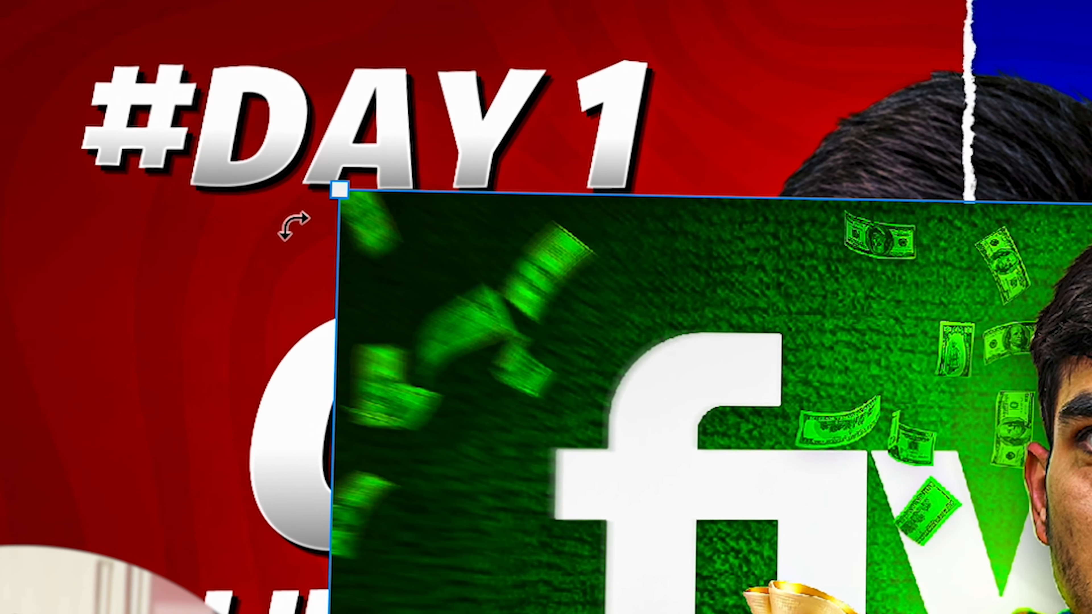
pyautogui.moveTo(288, 223); pyautogui.dragTo(256, 272)
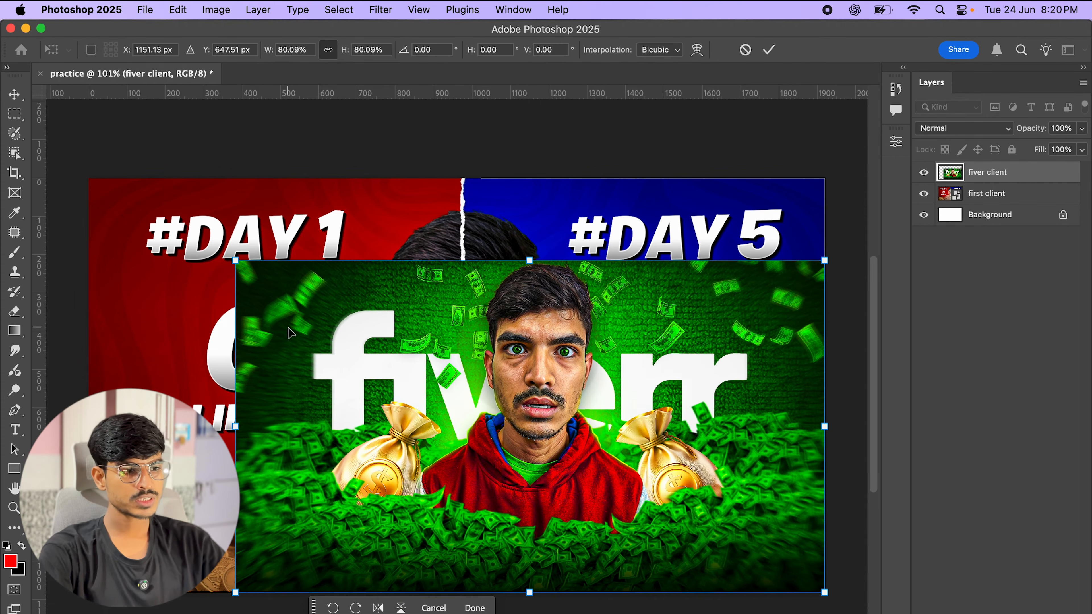
pyautogui.moveTo(235, 260); pyautogui.dragTo(261, 274)
pyautogui.moveTo(459, 387); pyautogui.dragTo(378, 311)
pyautogui.click(768, 50)
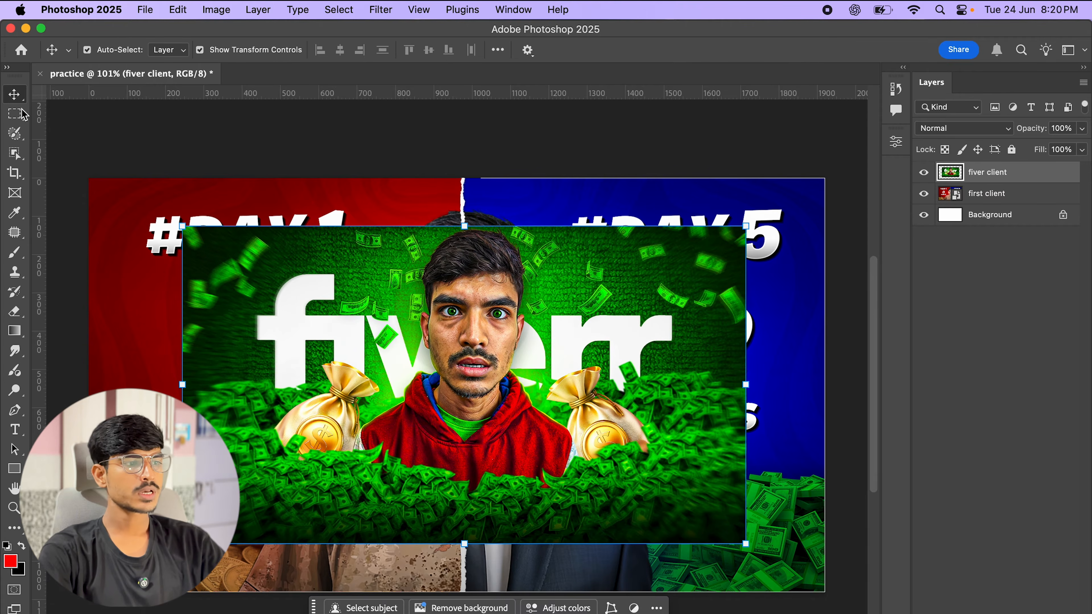
# Switch briefly to the Smudge tool, return to the Move tool, and scale the fiver client image down to about 92%, applying the transform
pyautogui.click(17, 356)
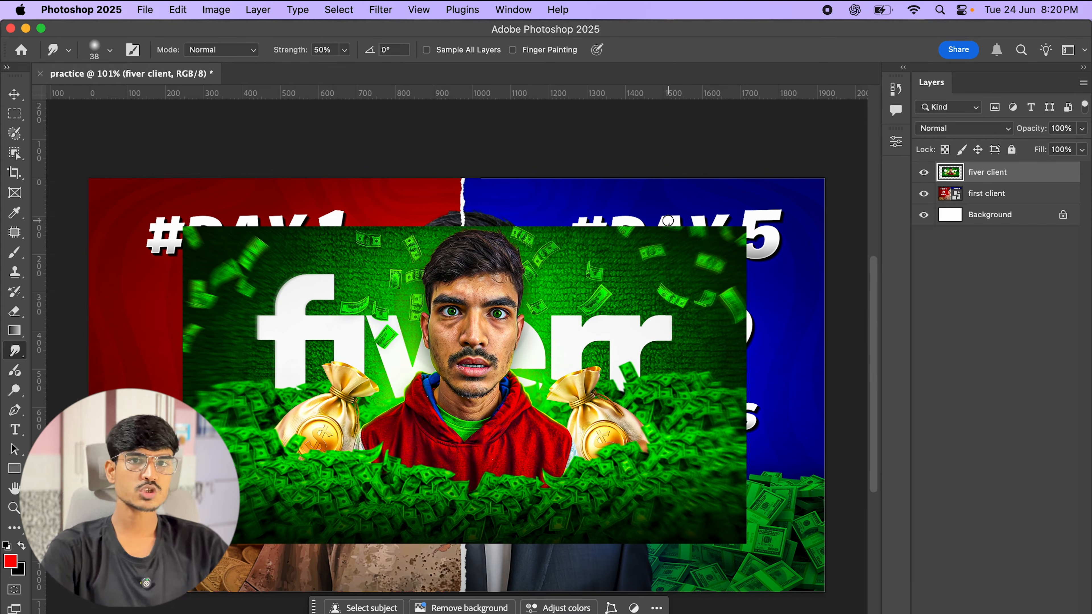
pyautogui.press('v')
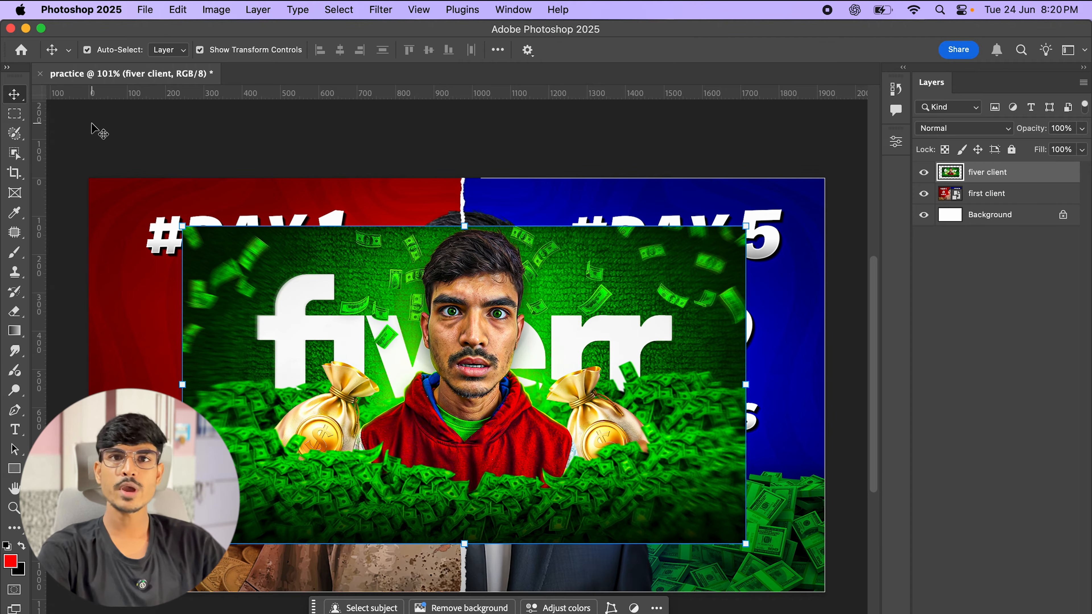
pyautogui.moveTo(183, 226); pyautogui.dragTo(225, 284)
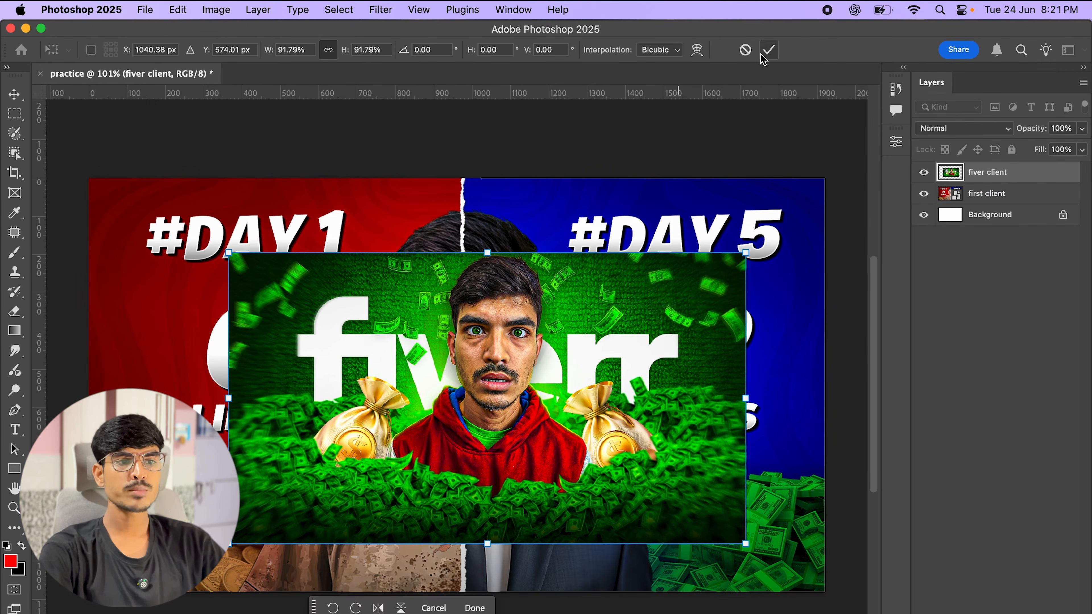
pyautogui.click(769, 50)
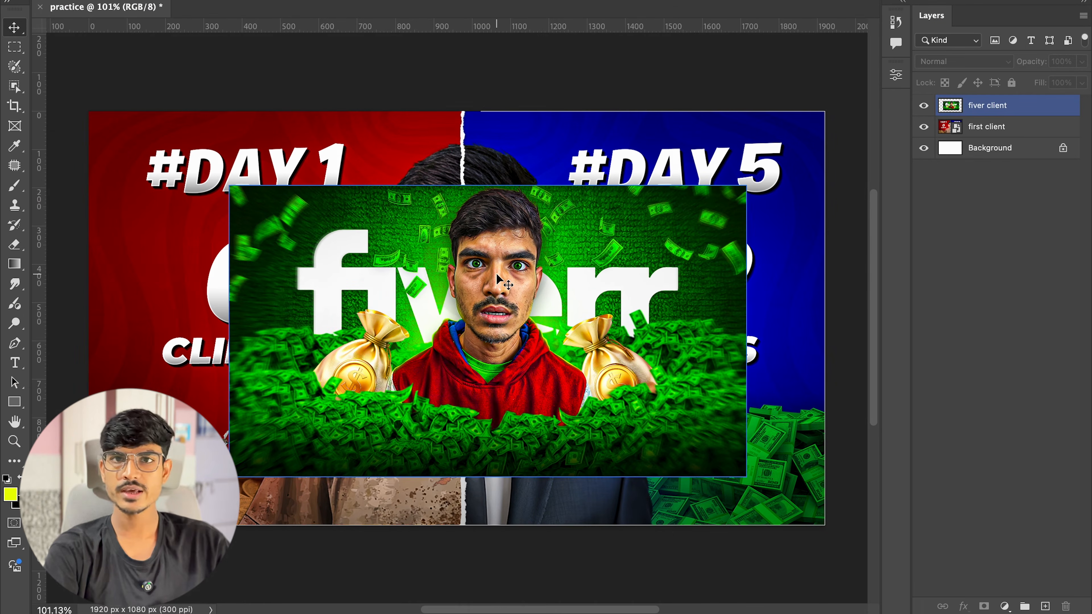
# Move the fiver client image slightly down and to the right, and shift the first client image slightly to the right
pyautogui.click(406, 171)
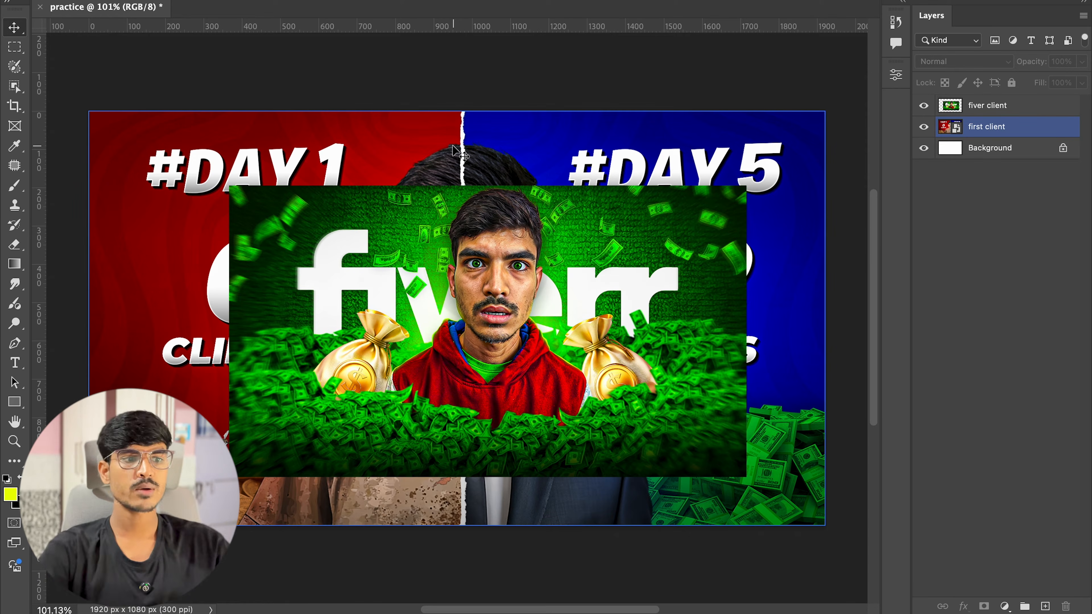
pyautogui.moveTo(393, 311); pyautogui.dragTo(422, 329)
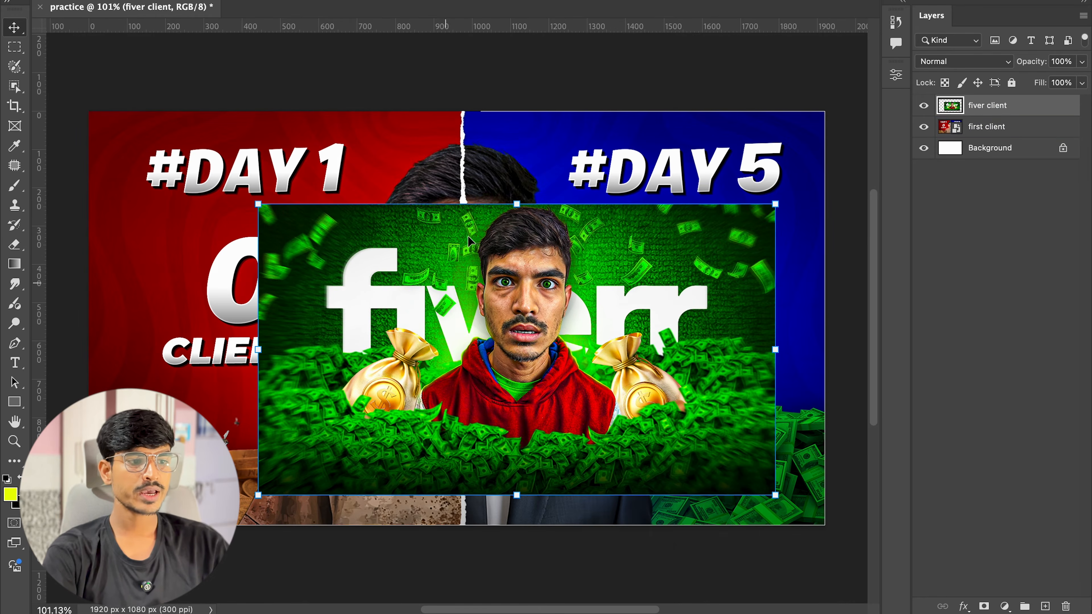
pyautogui.moveTo(506, 152); pyautogui.dragTo(524, 149)
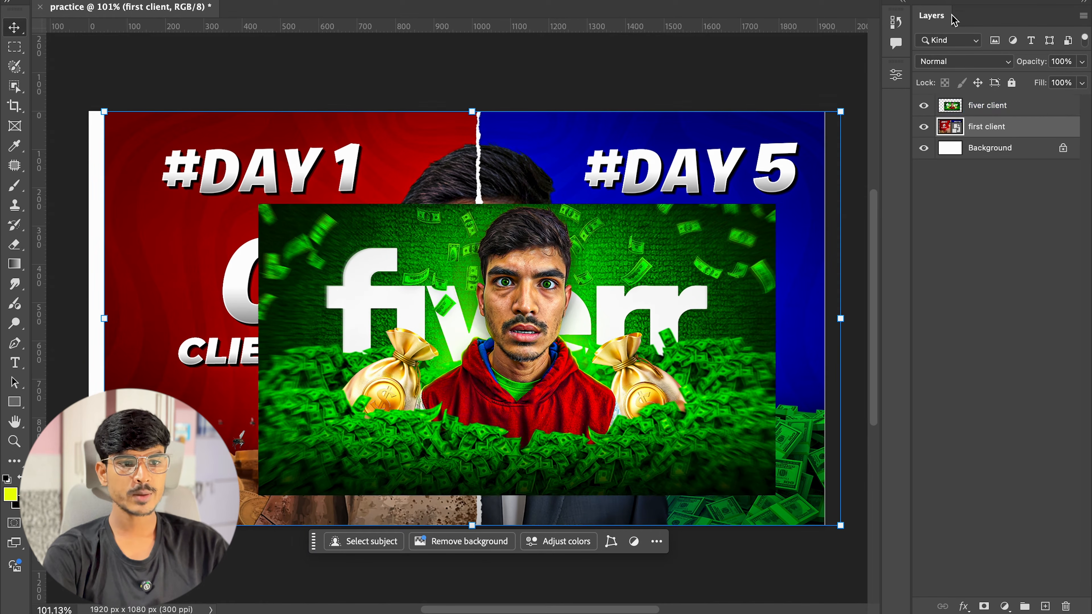
# Add a blank layer above the fiver client layer and set the Brush tool's foreground color to blue 1e00ff
pyautogui.click(1008, 108)
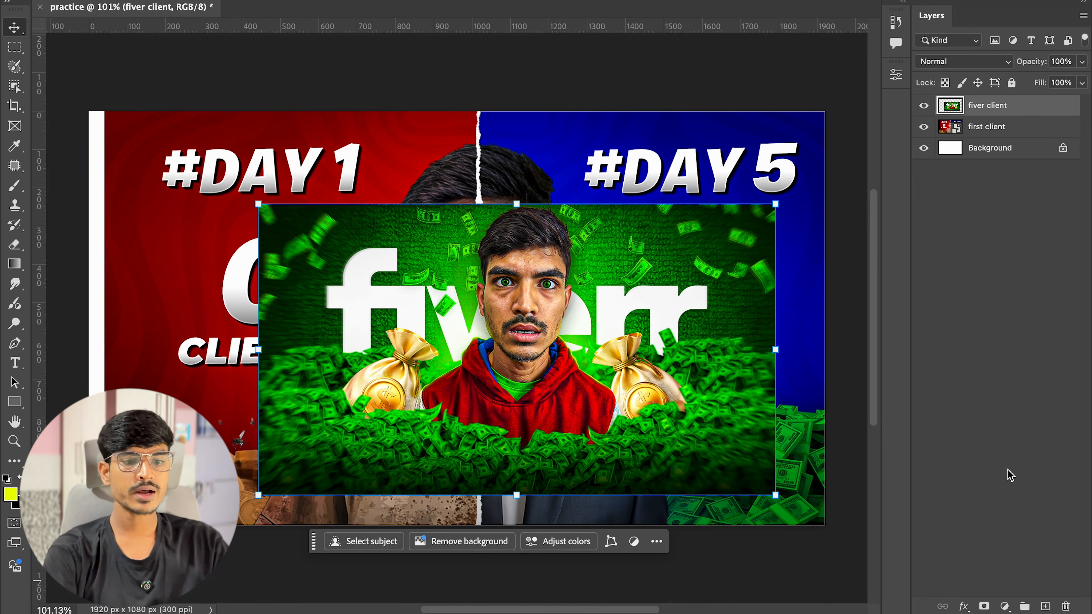
pyautogui.click(1045, 607)
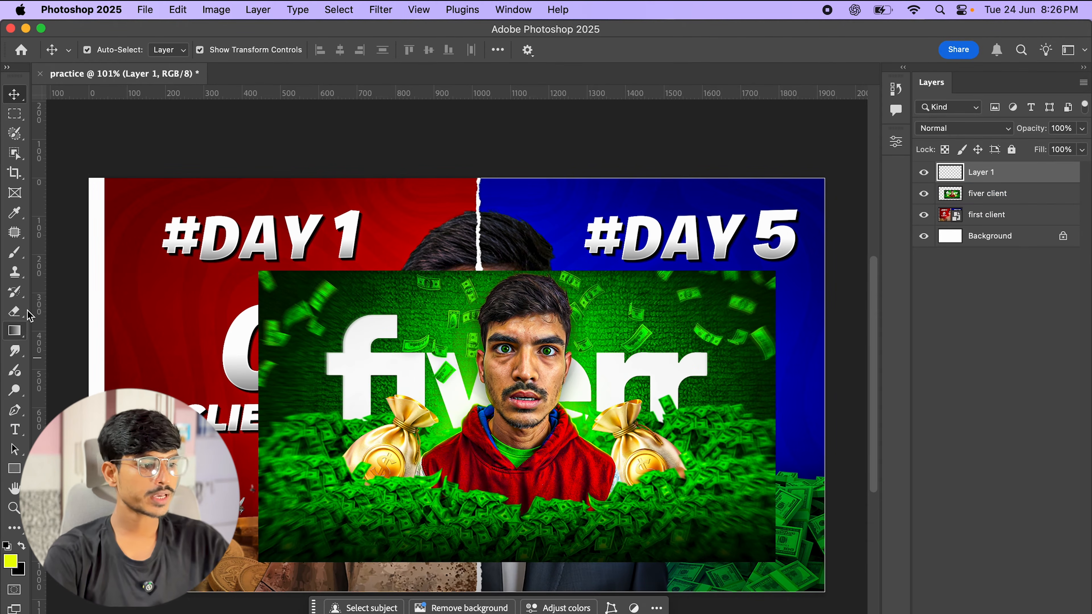
pyautogui.press('b')
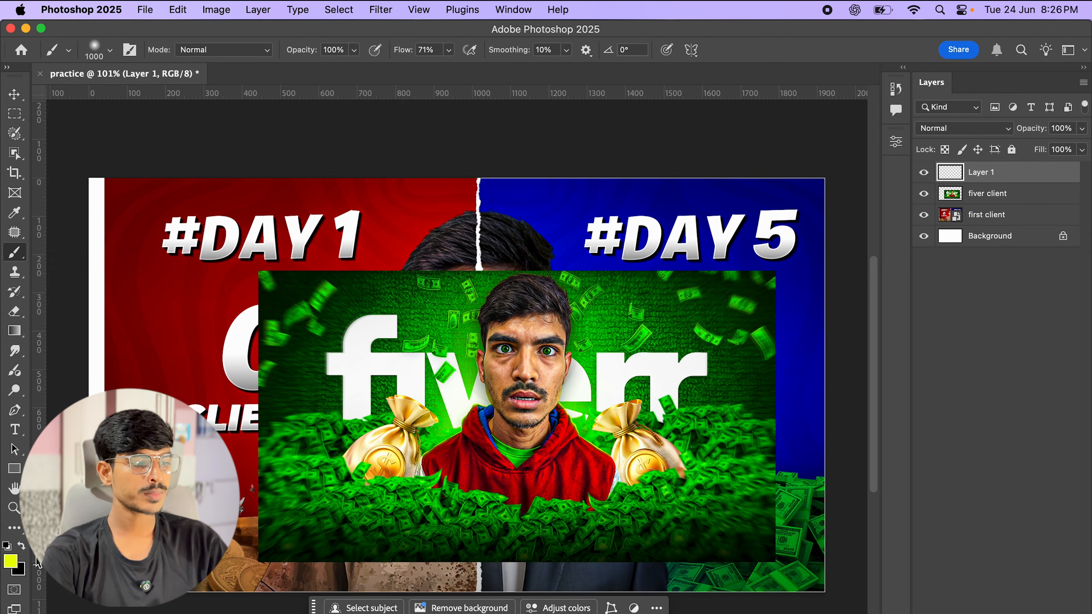
pyautogui.click(13, 562)
pyautogui.moveTo(910, 193); pyautogui.dragTo(906, 231)
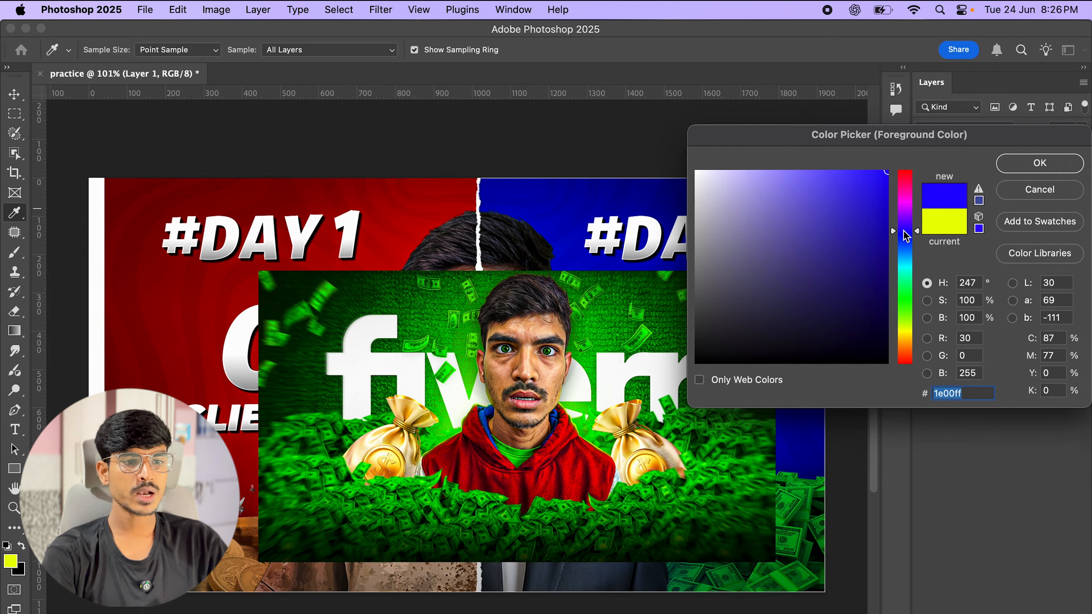
pyautogui.click(1041, 164)
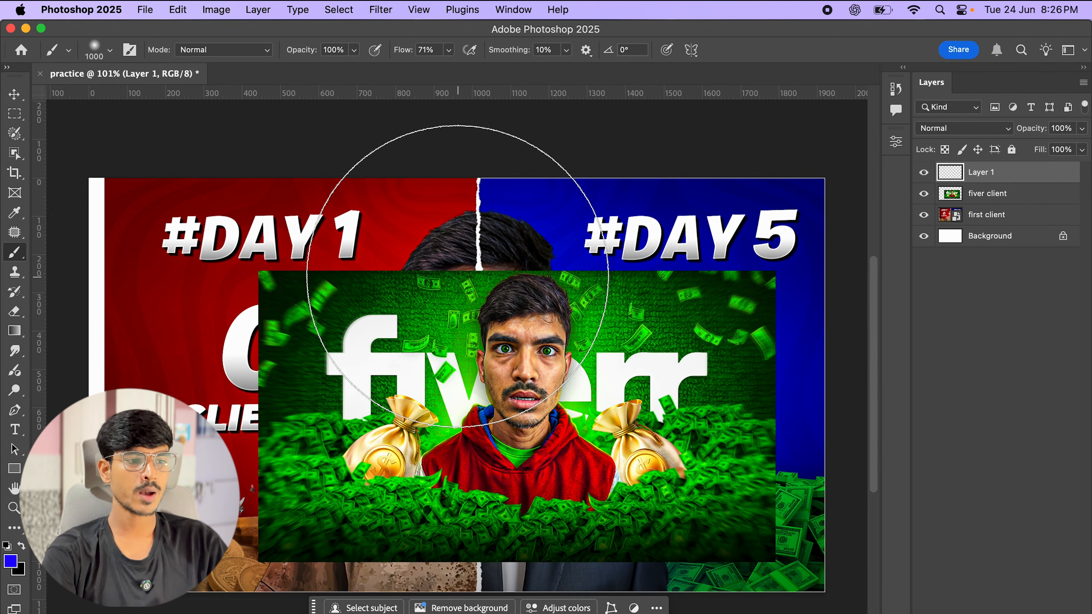
# Try a blue brush stroke and one in red sampled from the #DAY 1 background on the new layer, undoing both
pyautogui.moveTo(458, 277)
pyautogui.mouseDown()
pyautogui.moveTo(579, 274)
pyautogui.moveTo(388, 268)
pyautogui.moveTo(696, 289)
pyautogui.mouseUp()
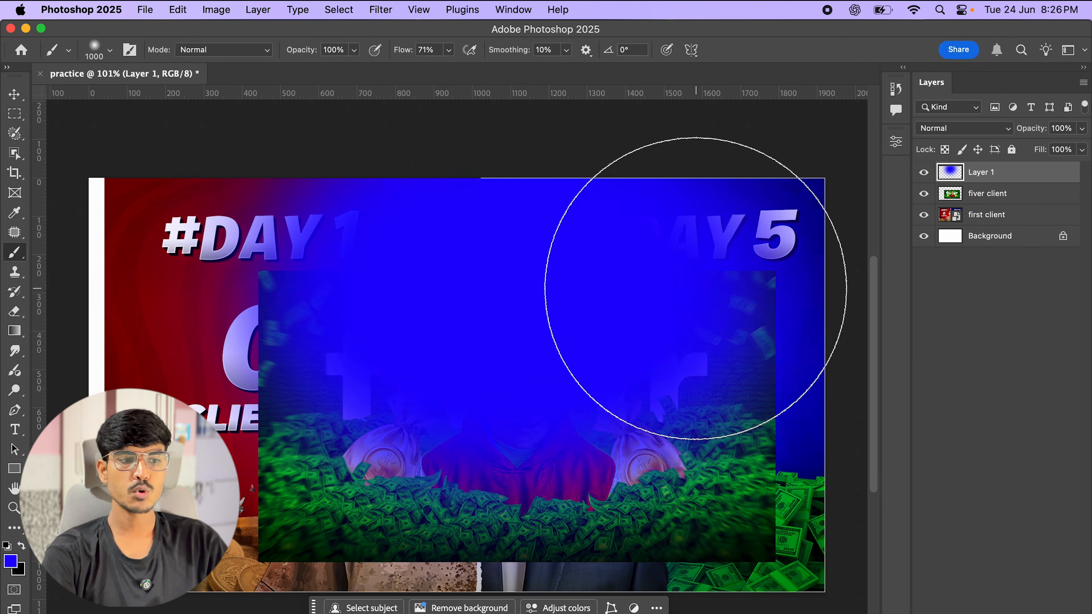
pyautogui.hotkey('ctrl', 'z')
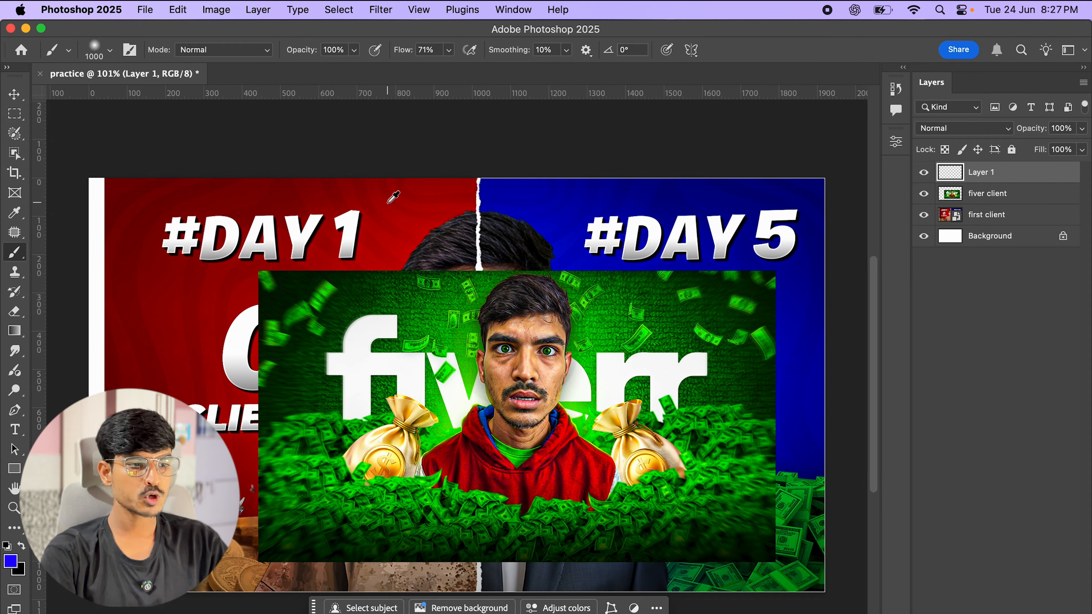
pyautogui.keyDown('alt'); pyautogui.click(415, 219); pyautogui.keyUp('alt')
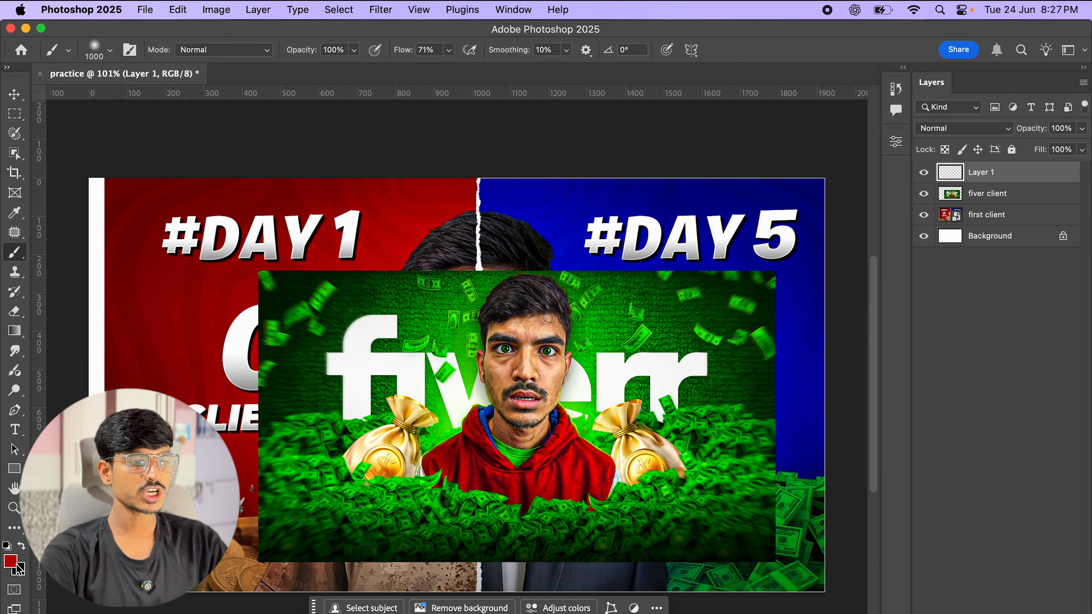
pyautogui.moveTo(495, 317)
pyautogui.mouseDown()
pyautogui.moveTo(329, 329)
pyautogui.moveTo(483, 350)
pyautogui.mouseUp()
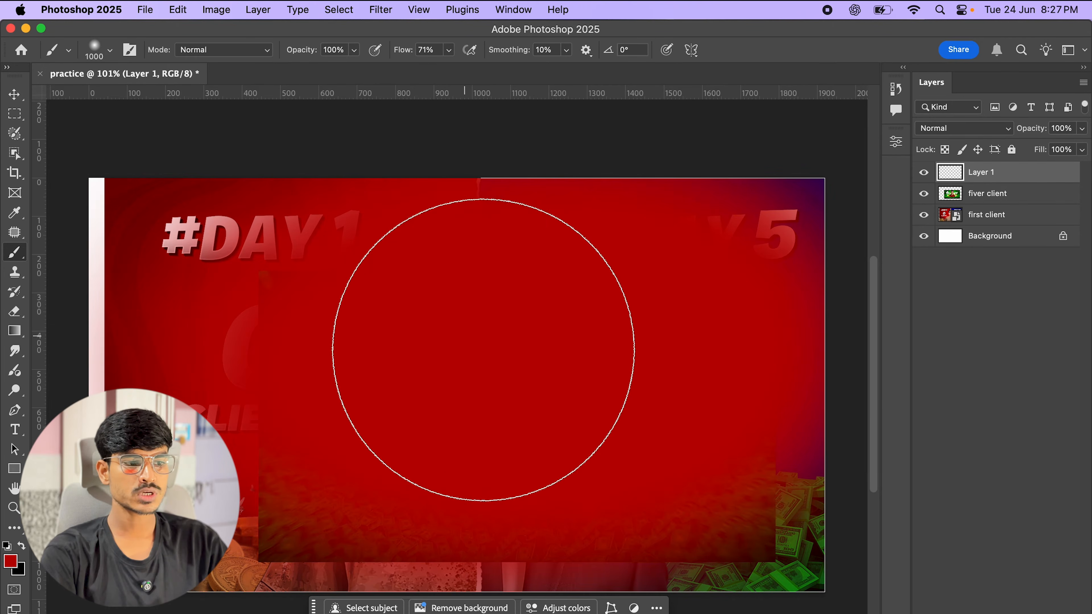
pyautogui.press('super+z')
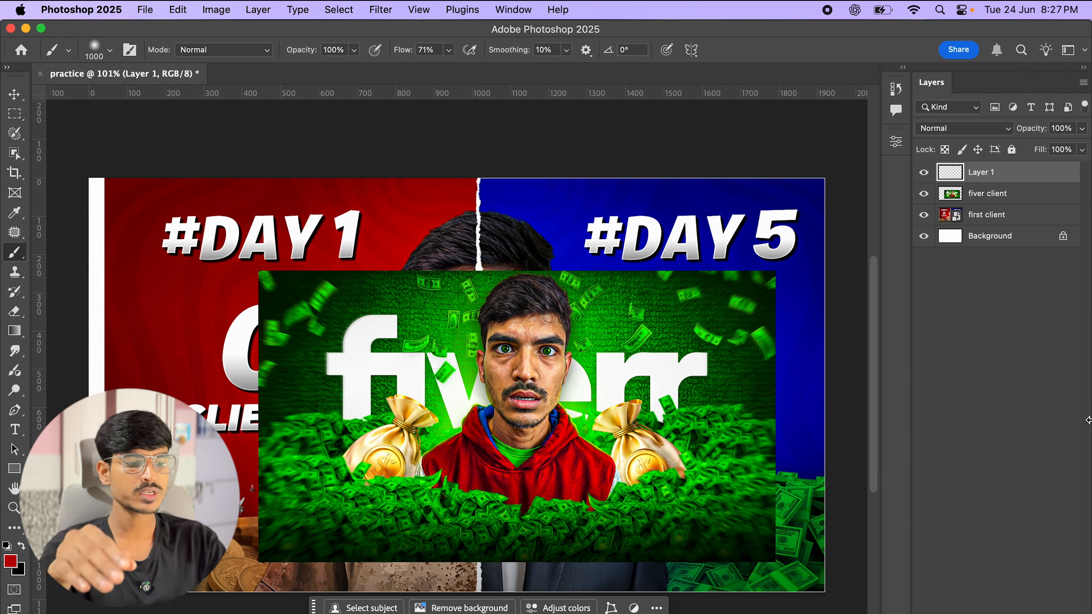
# Swap the foreground and background colors to make black the foreground, try a brush stroke on the new layer and undo it
pyautogui.press('x')
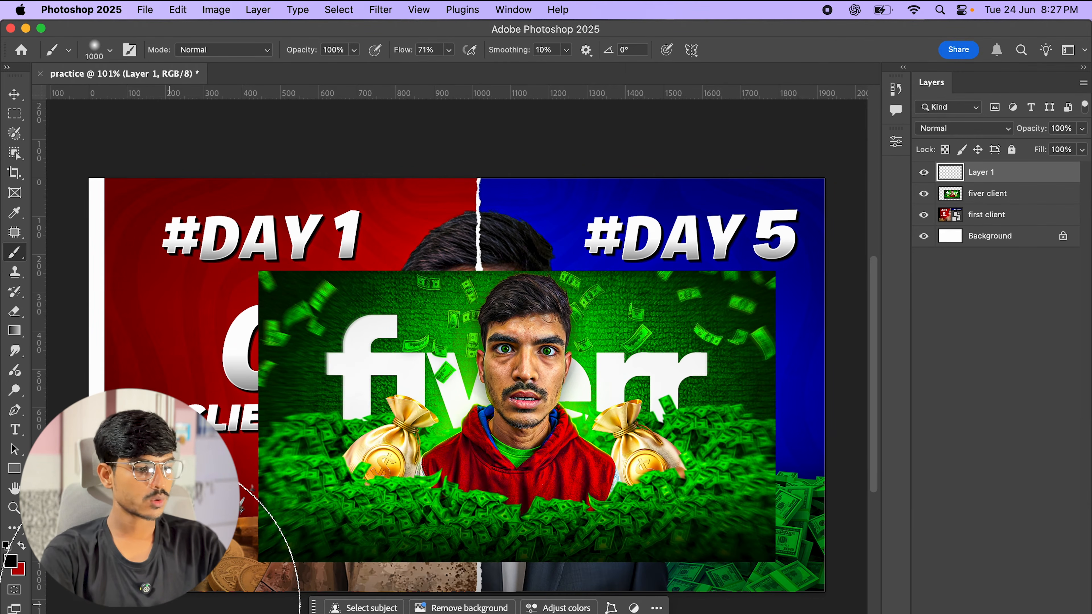
pyautogui.press('x')
pyautogui.press('x')
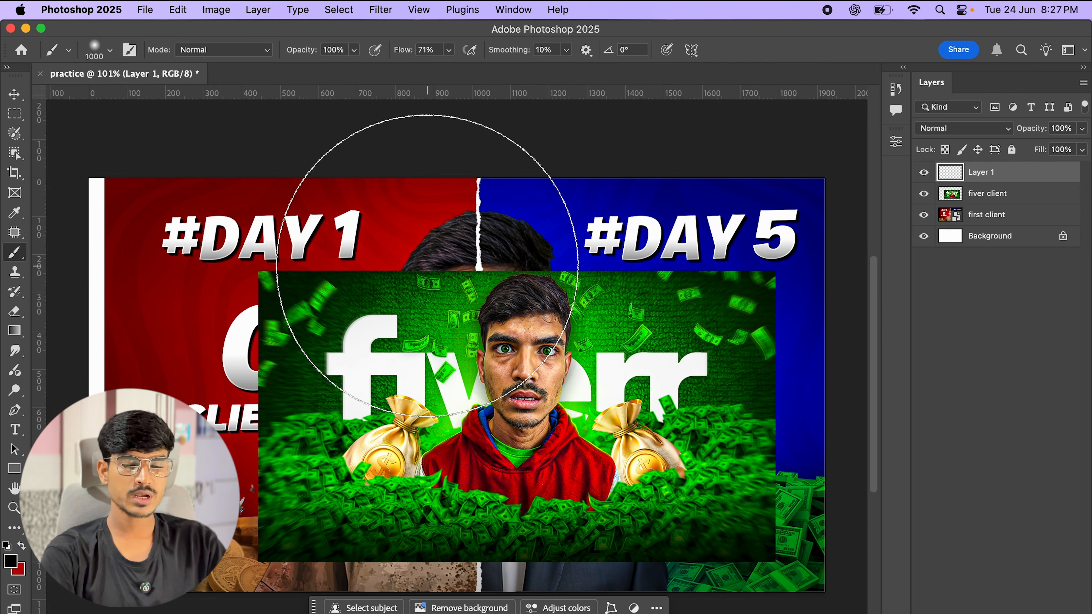
pyautogui.moveTo(548, 243)
pyautogui.mouseDown()
pyautogui.moveTo(529, 280)
pyautogui.moveTo(561, 317)
pyautogui.moveTo(508, 387)
pyautogui.mouseUp()
pyautogui.press('super+z')
pyautogui.press('super+z')
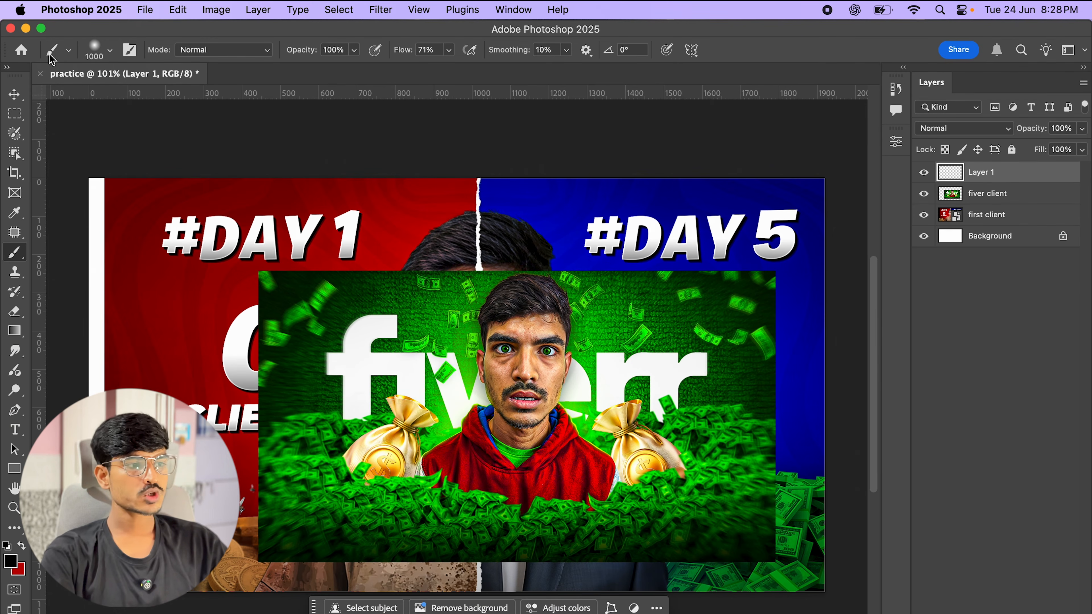
# Set the brush size to 78 px and its hardness to 100%
pyautogui.click(111, 56)
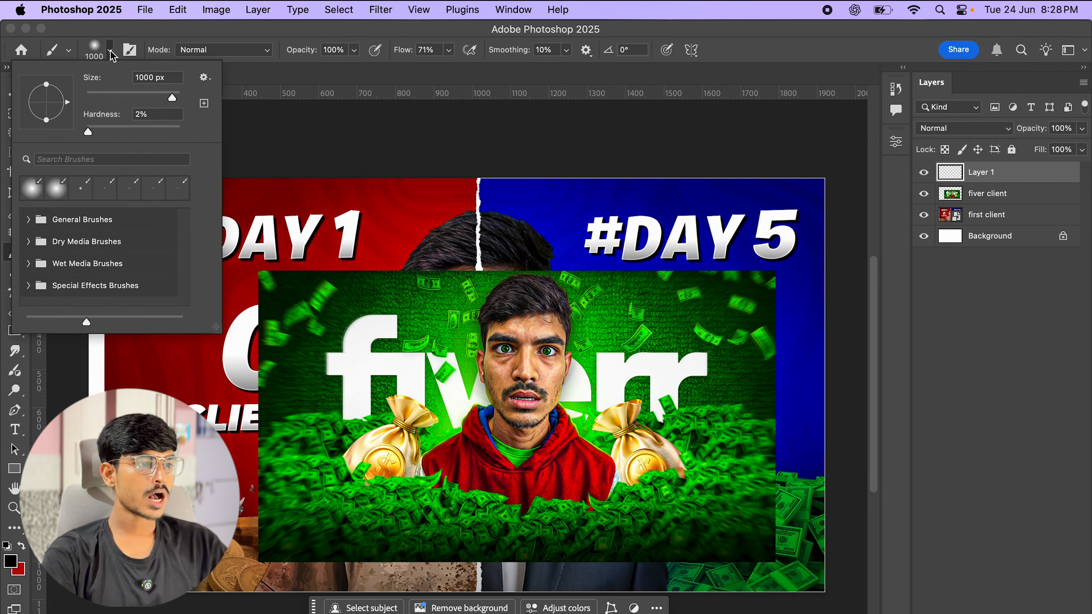
pyautogui.moveTo(173, 98); pyautogui.dragTo(124, 102)
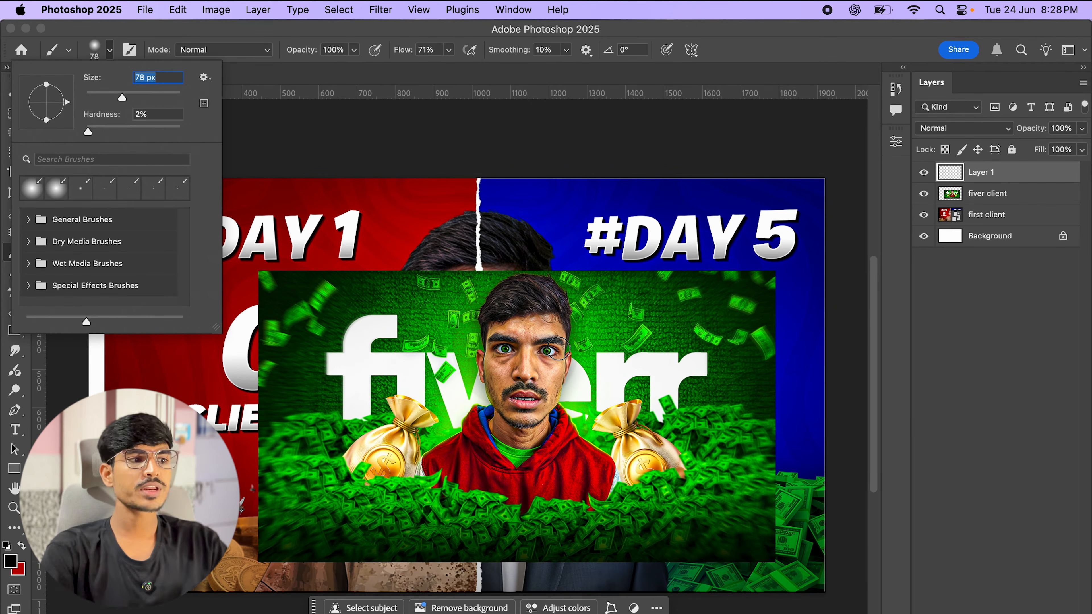
pyautogui.moveTo(88, 132); pyautogui.dragTo(275, 139)
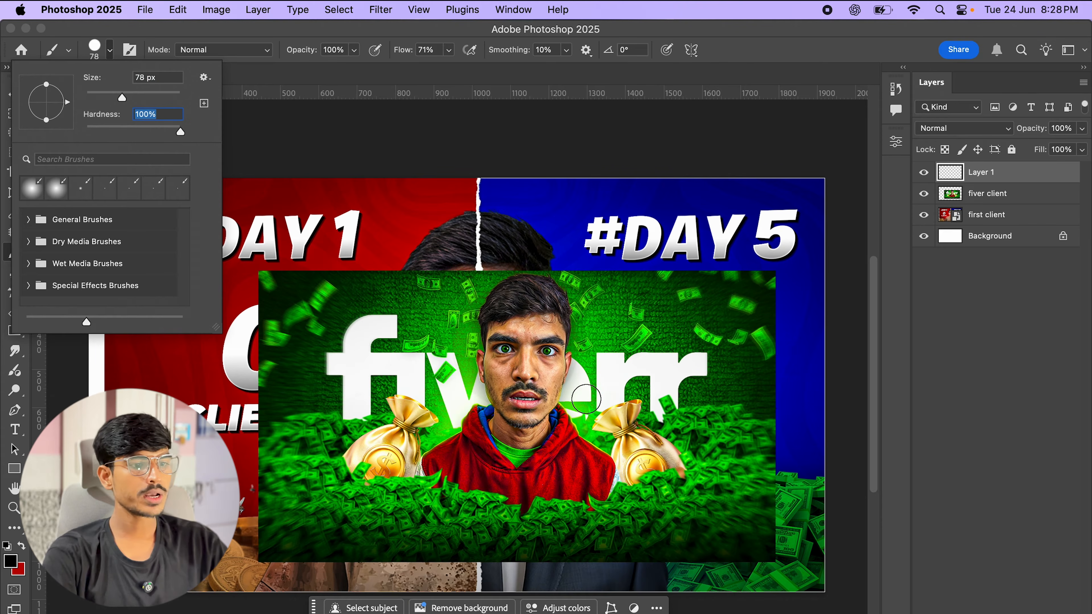
# Paint hard-edged black strokes across the fiver client image on Layer 1
pyautogui.moveTo(447, 234)
pyautogui.mouseDown()
pyautogui.moveTo(554, 224)
pyautogui.moveTo(428, 409)
pyautogui.moveTo(610, 389)
pyautogui.mouseUp()
pyautogui.moveTo(399, 379)
pyautogui.mouseDown()
pyautogui.moveTo(518, 347)
pyautogui.moveTo(698, 342)
pyautogui.moveTo(697, 390)
pyautogui.moveTo(716, 413)
pyautogui.mouseUp()
# Set the brush hardness to 0% and paint a soft-edged stroke over the fiver client image
pyautogui.click(110, 50)
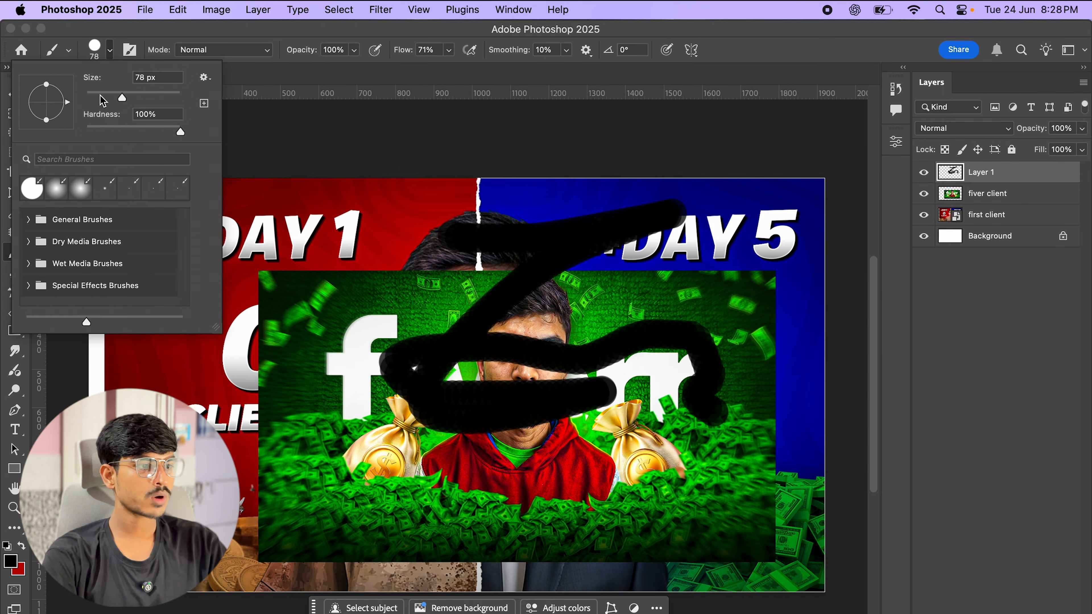
pyautogui.moveTo(121, 128); pyautogui.dragTo(75, 128)
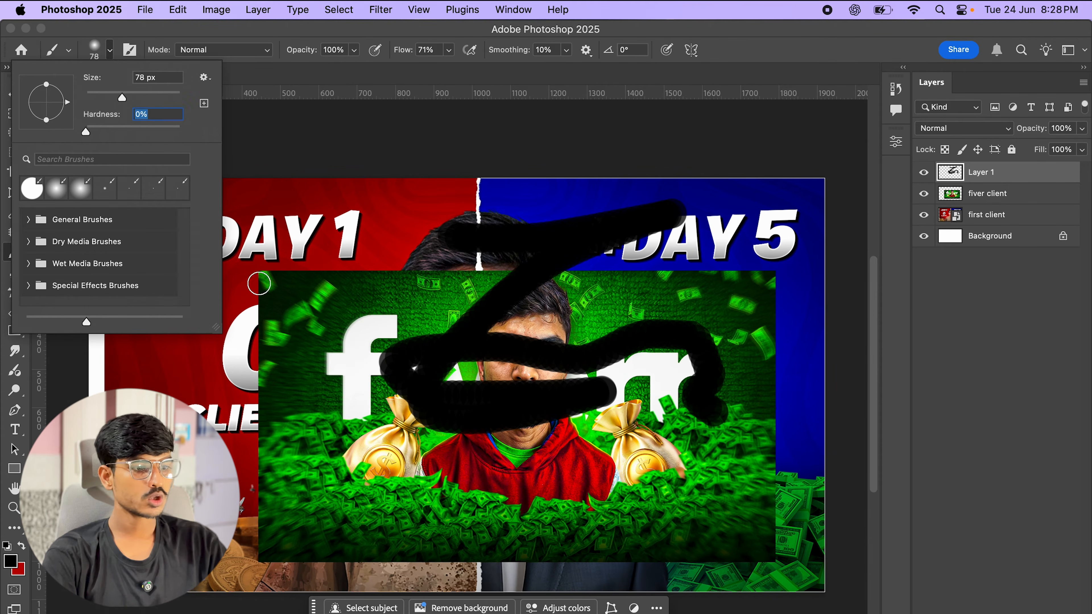
pyautogui.moveTo(343, 290)
pyautogui.mouseDown()
pyautogui.moveTo(296, 374)
pyautogui.moveTo(350, 462)
pyautogui.moveTo(489, 481)
pyautogui.moveTo(667, 457)
pyautogui.moveTo(677, 440)
pyautogui.moveTo(391, 460)
pyautogui.mouseUp()
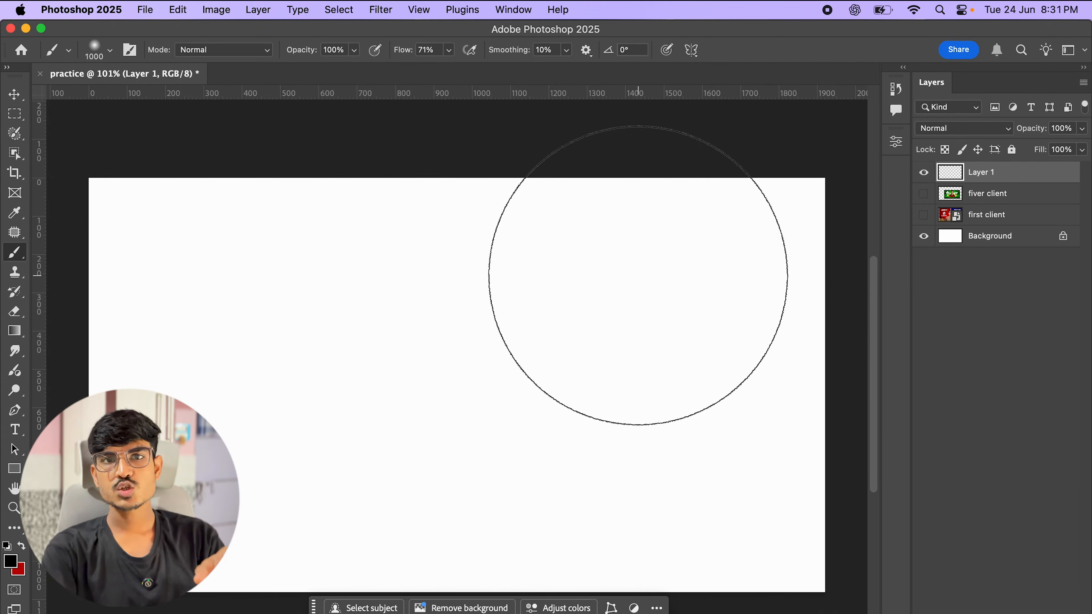
# Try a soft black brush dab at the upper edge of the canvas and undo it
pyautogui.click(110, 56)
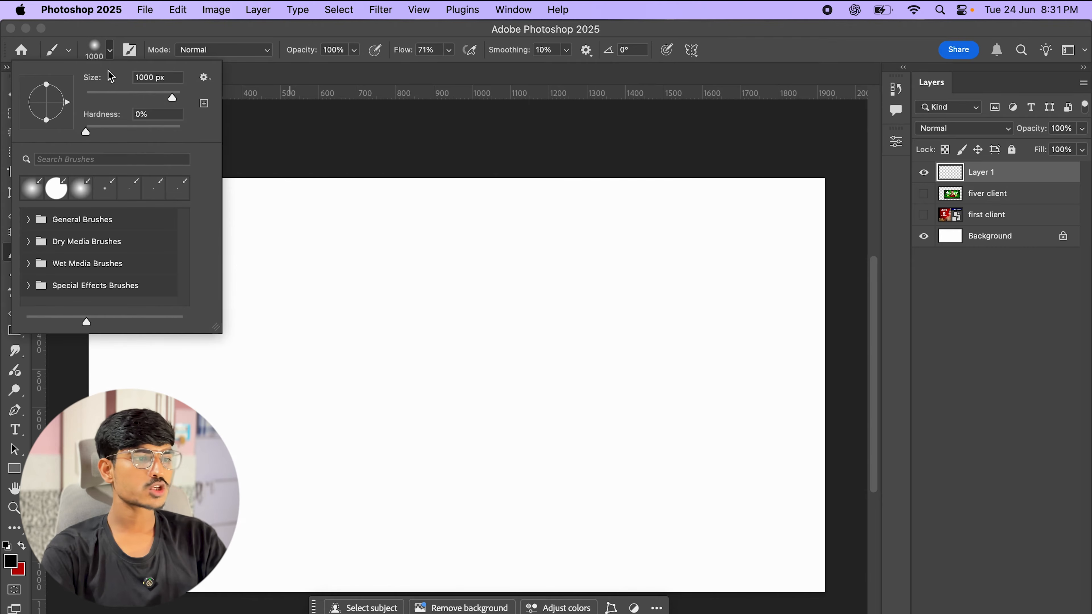
pyautogui.click(410, 168)
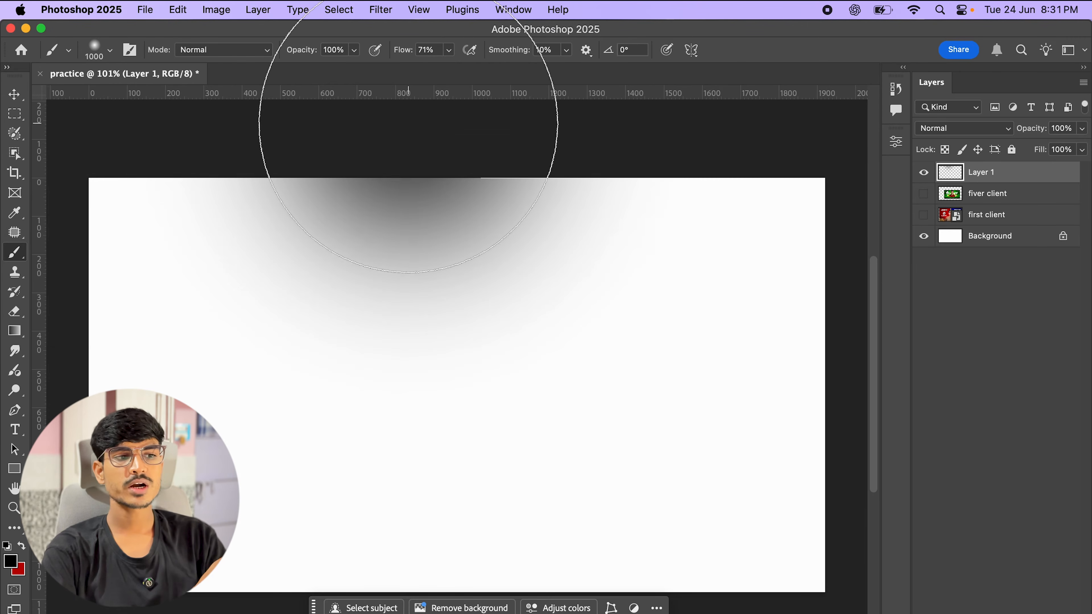
pyautogui.press('super+z')
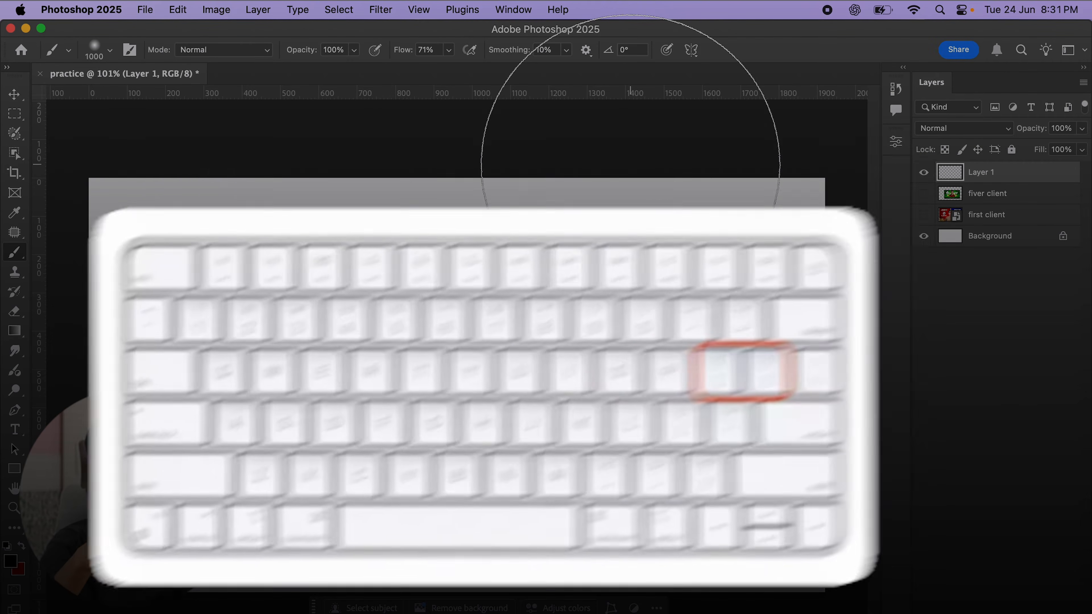
# Step the brush size down to 600 px, up to 1100 px and down again, and adjust the brush tip interactively on the canvas
pyautogui.press('[')
pyautogui.press('[')
pyautogui.press('[')
pyautogui.press('[')
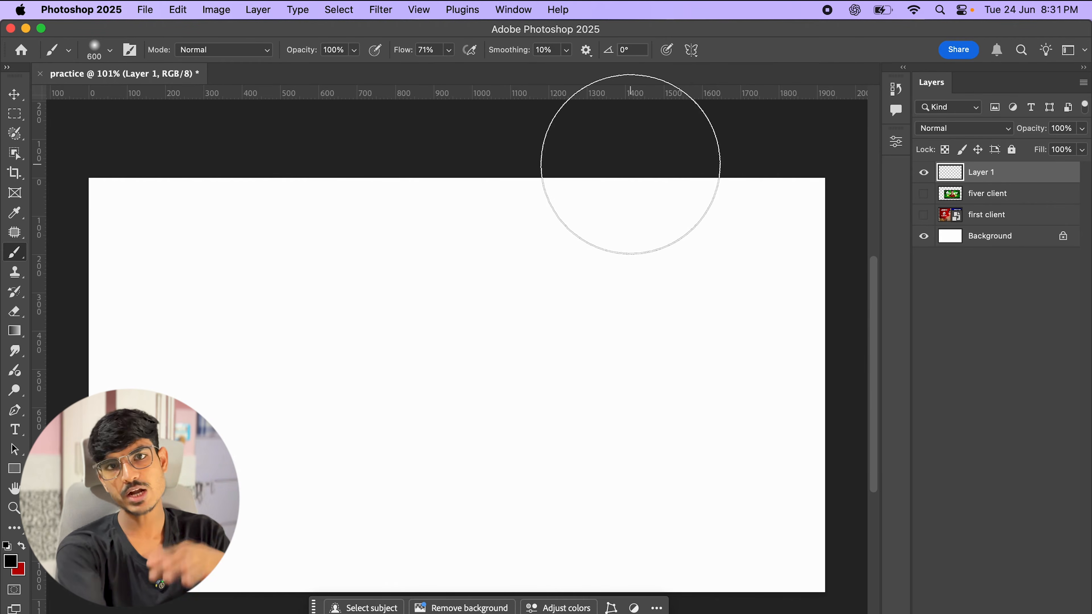
pyautogui.press(']')
pyautogui.press(']')
pyautogui.press(']')
pyautogui.press(']')
pyautogui.press(']')
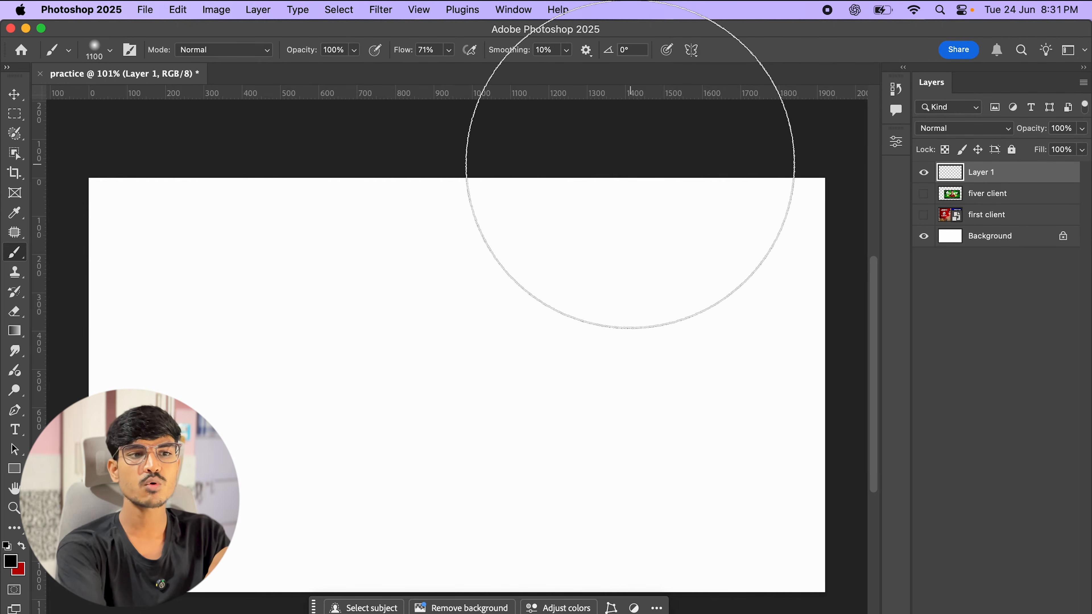
pyautogui.press('[')
pyautogui.press('[')
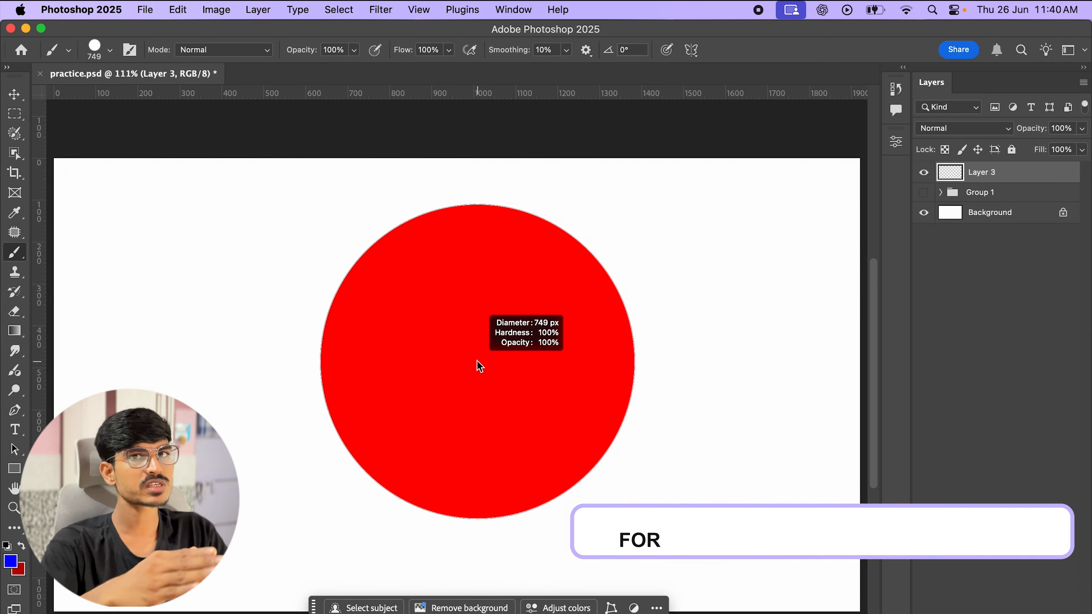
pyautogui.moveTo(480, 364)
pyautogui.mouseDown()
pyautogui.moveTo(184, 377)
pyautogui.moveTo(548, 358)
pyautogui.moveTo(470, 371)
pyautogui.moveTo(469, 22)
pyautogui.moveTo(470, 412)
pyautogui.mouseUp()
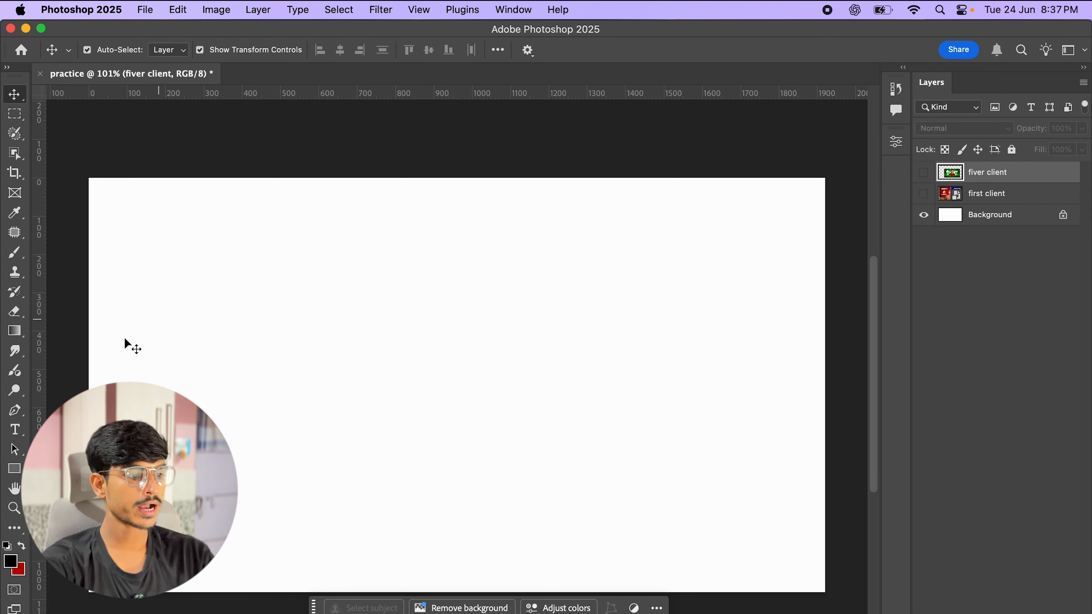
# Add a text line reading "subscribe kar do" in Rubik Bold 12 pt near the middle of the canvas
pyautogui.click(15, 430)
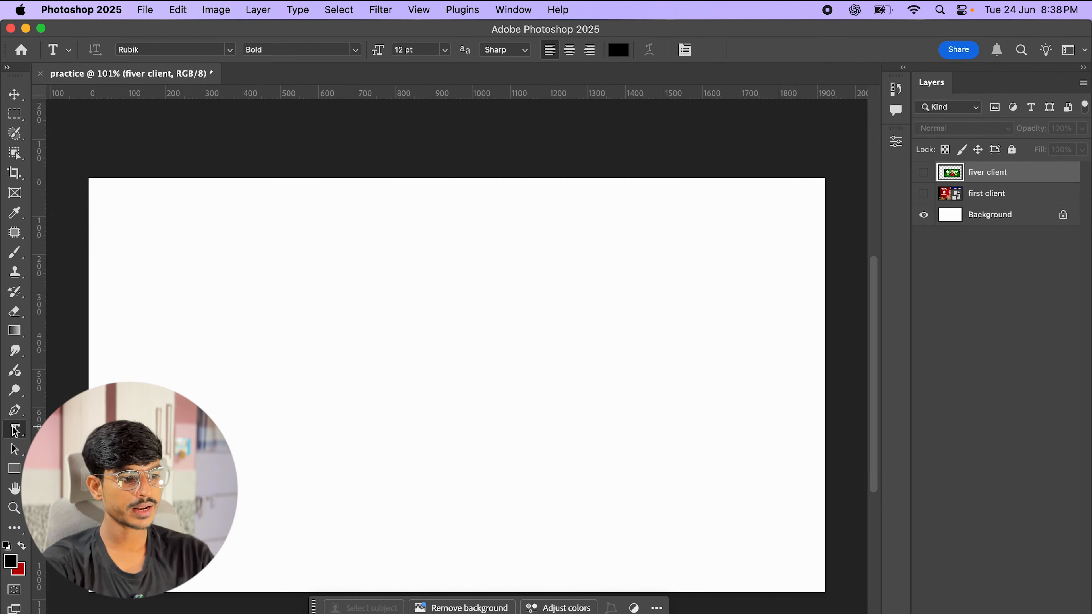
pyautogui.click(15, 95)
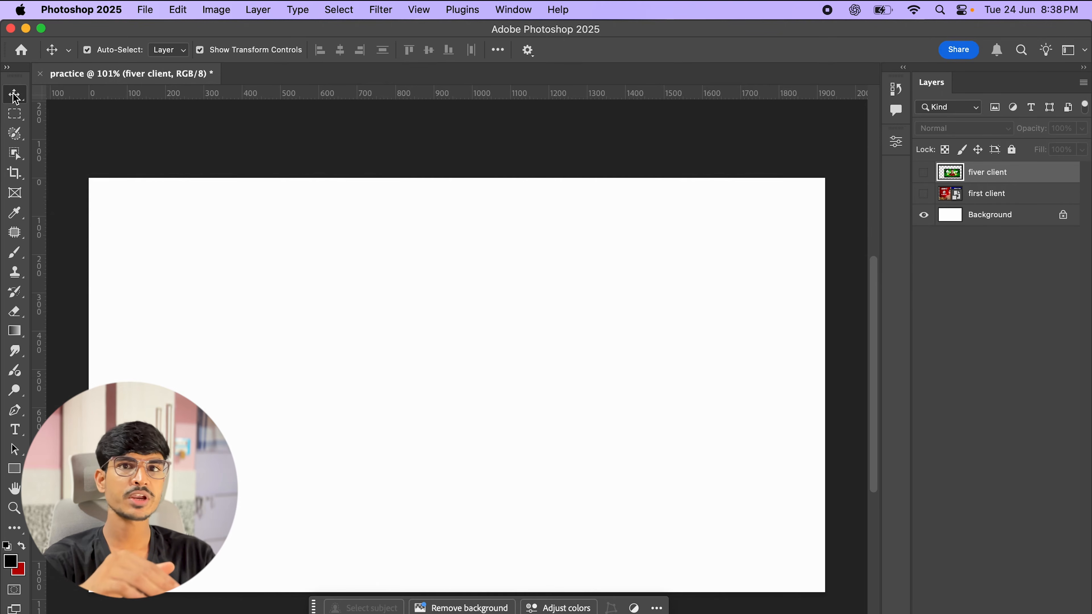
pyautogui.press('t')
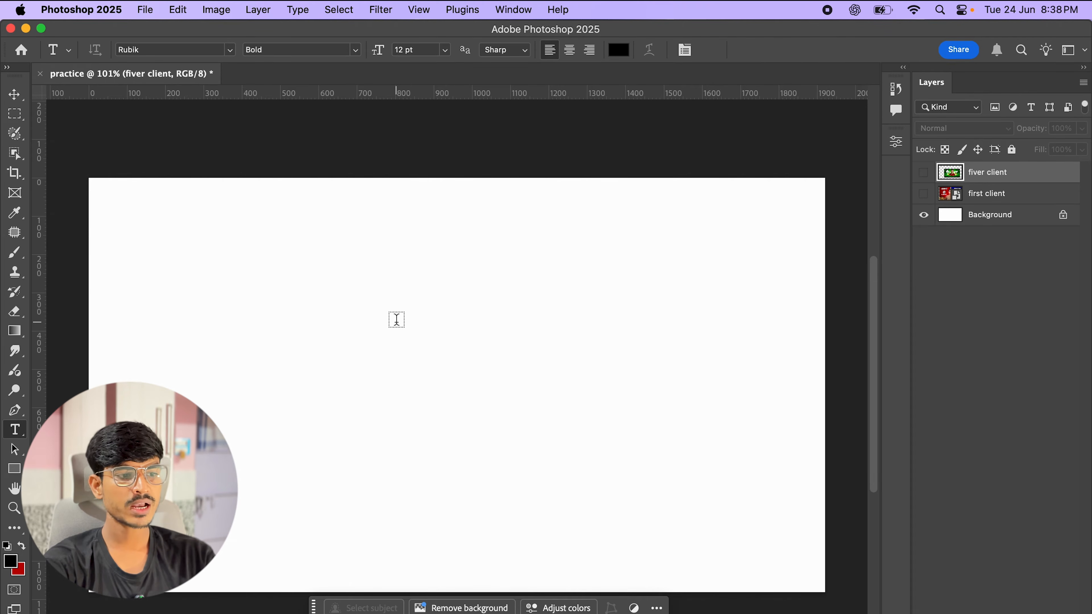
pyautogui.click(396, 320)
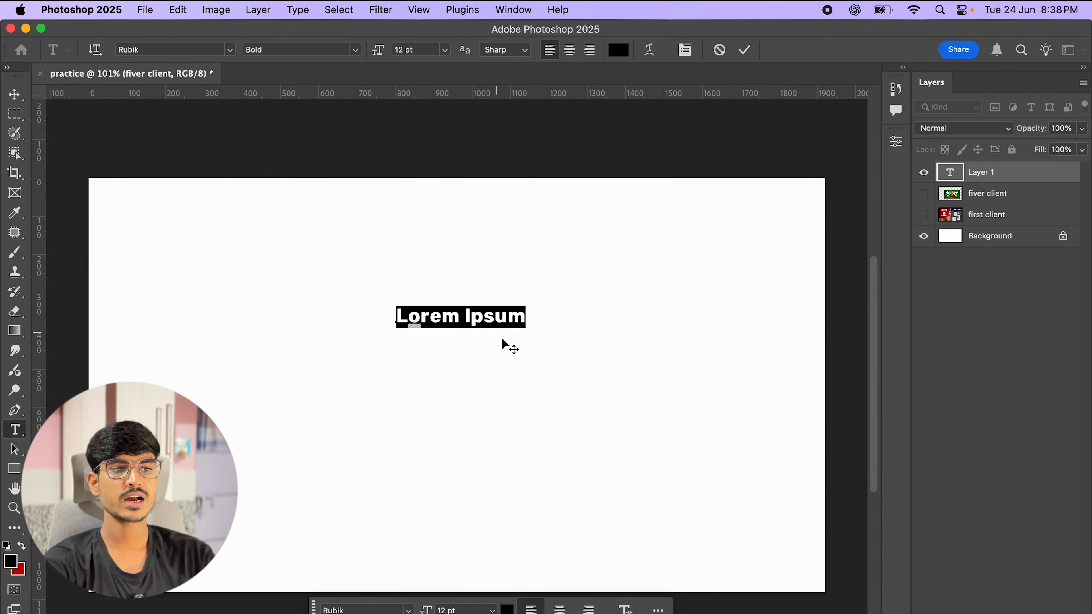
pyautogui.write('s')
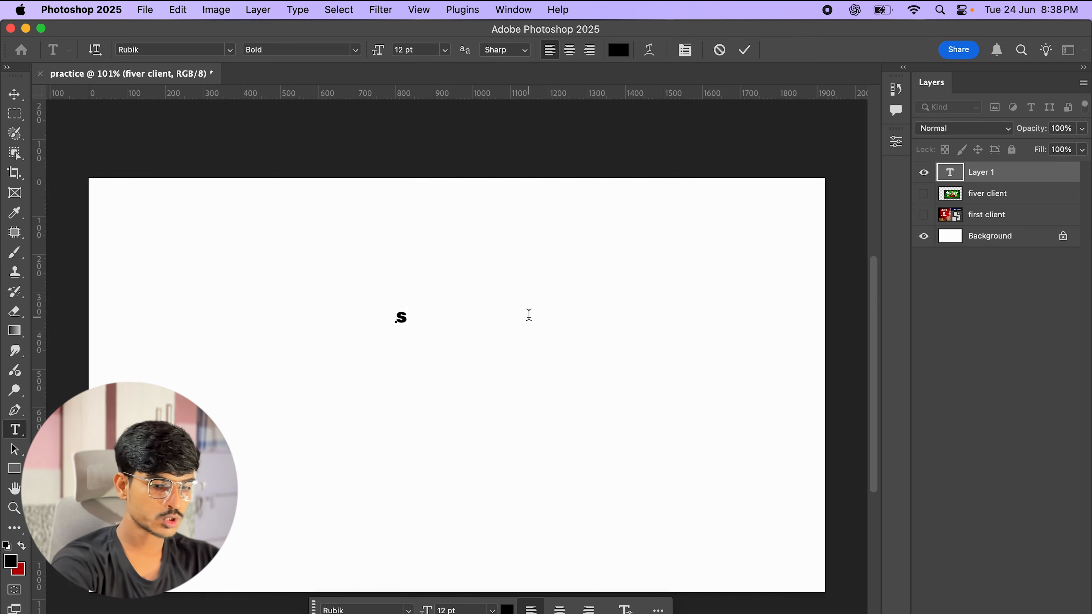
pyautogui.write('ubsc')
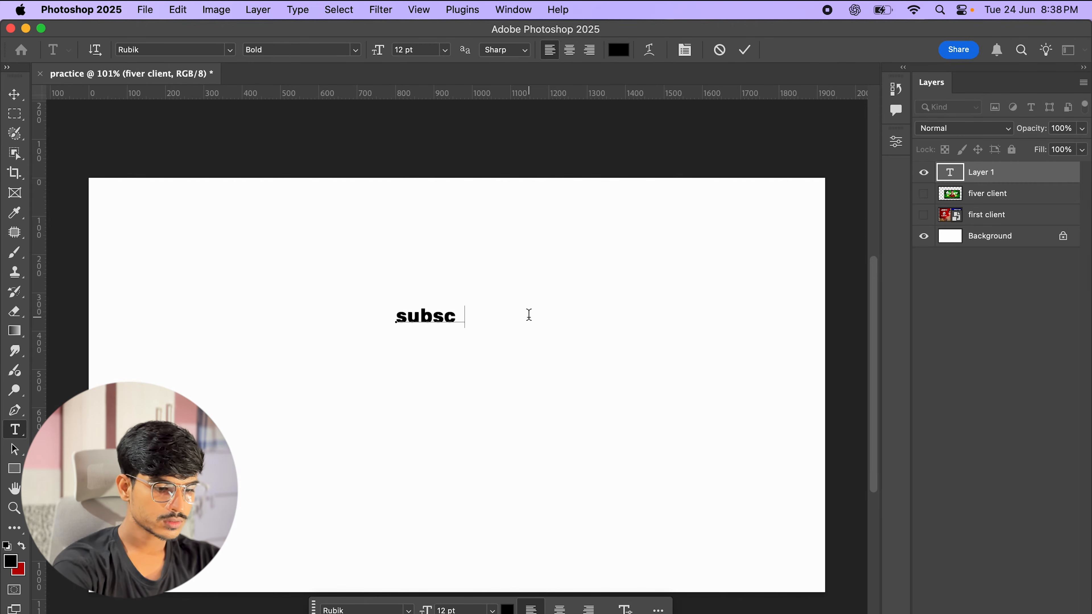
pyautogui.write('ribe kar do')
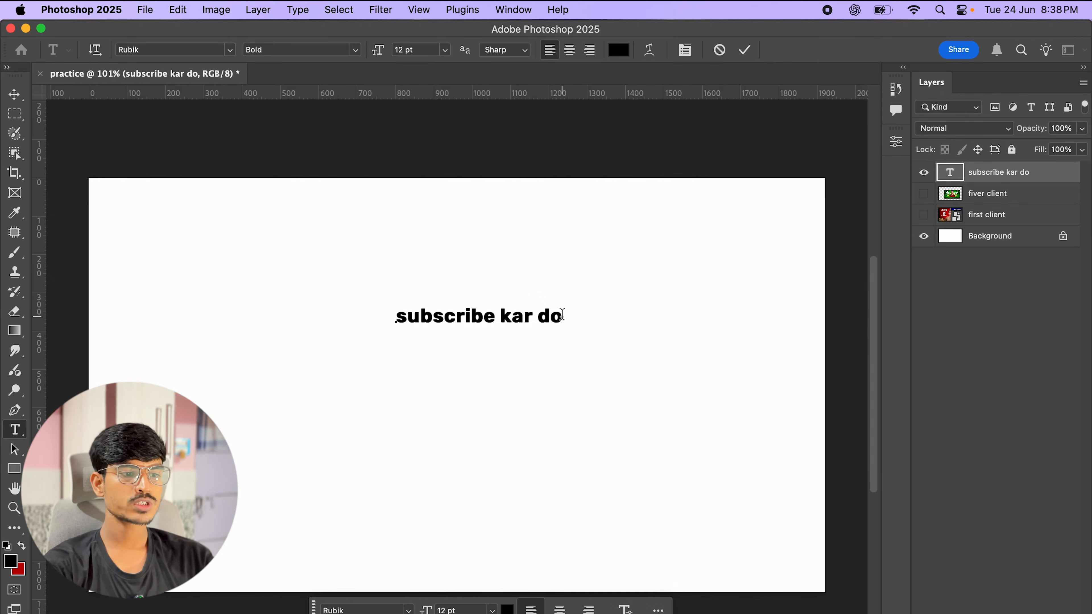
# Set the whole "subscribe kar do" text to 20 pt and move the line slightly left and down
pyautogui.doubleClick(562, 315)
pyautogui.click(535, 318)
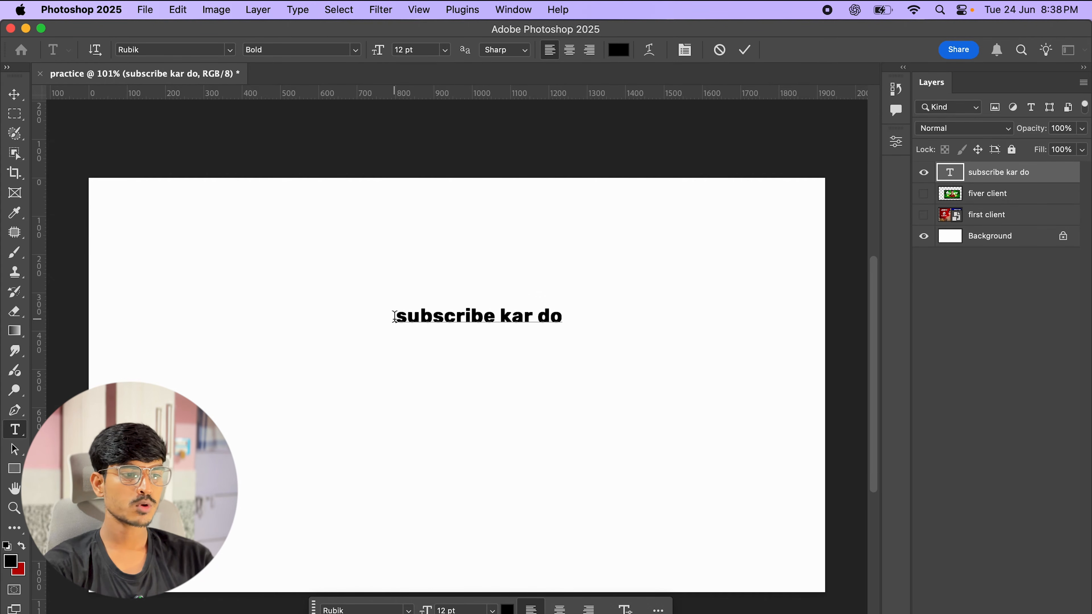
pyautogui.moveTo(394, 317); pyautogui.dragTo(692, 305)
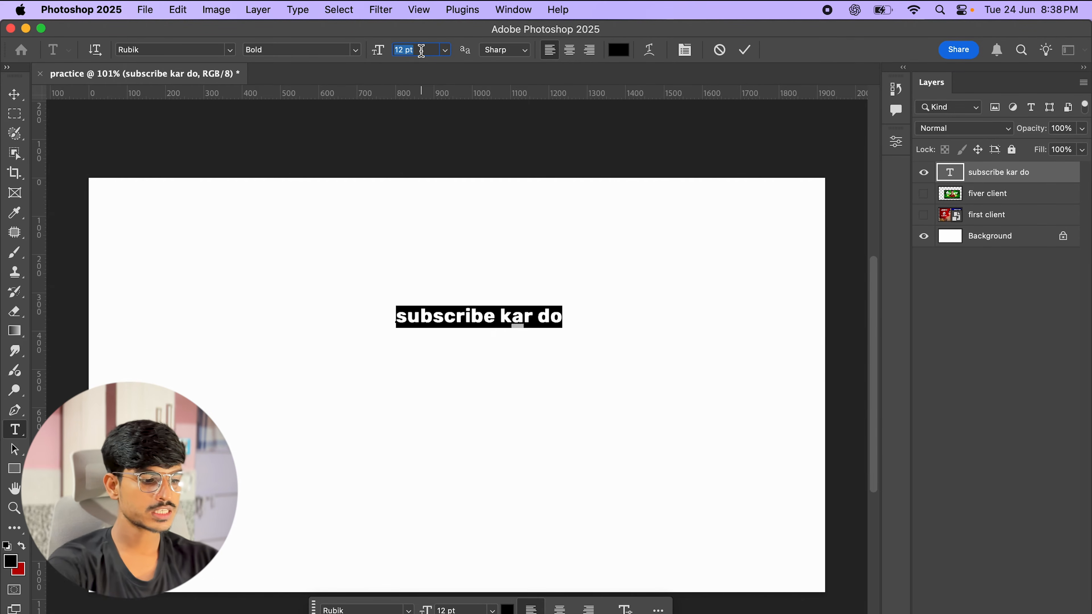
pyautogui.write('20')
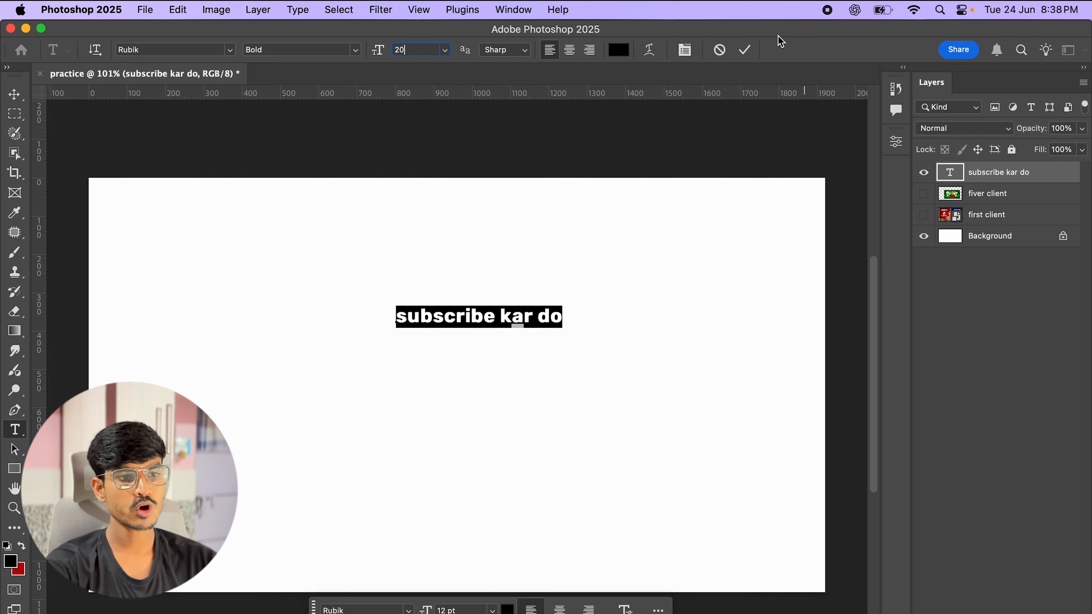
pyautogui.click(747, 50)
pyautogui.moveTo(607, 317); pyautogui.dragTo(538, 333)
# Reduce the "subscribe kar do" text size to 14 pt, commit it and reopen the line for editing
pyautogui.doubleClick(418, 342)
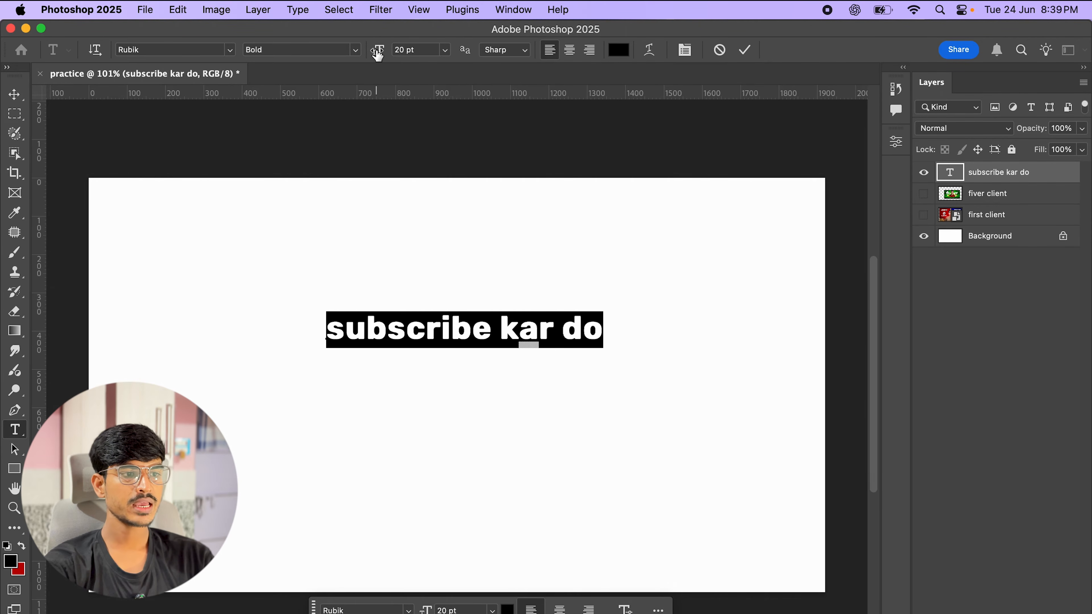
pyautogui.moveTo(376, 53)
pyautogui.mouseDown()
pyautogui.moveTo(386, 53)
pyautogui.moveTo(371, 54)
pyautogui.mouseUp()
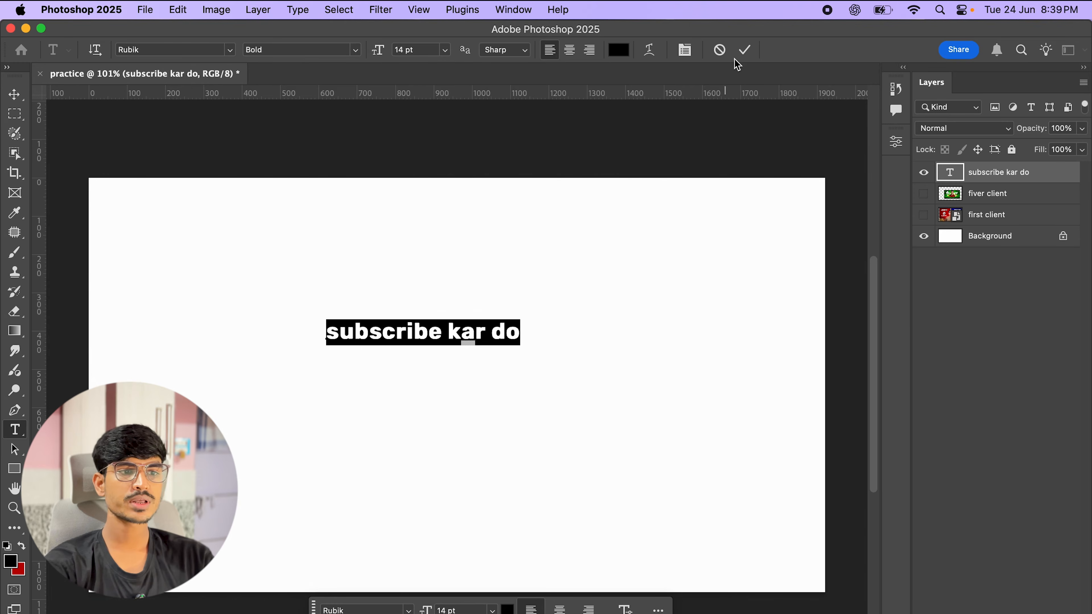
pyautogui.click(745, 50)
pyautogui.press('v')
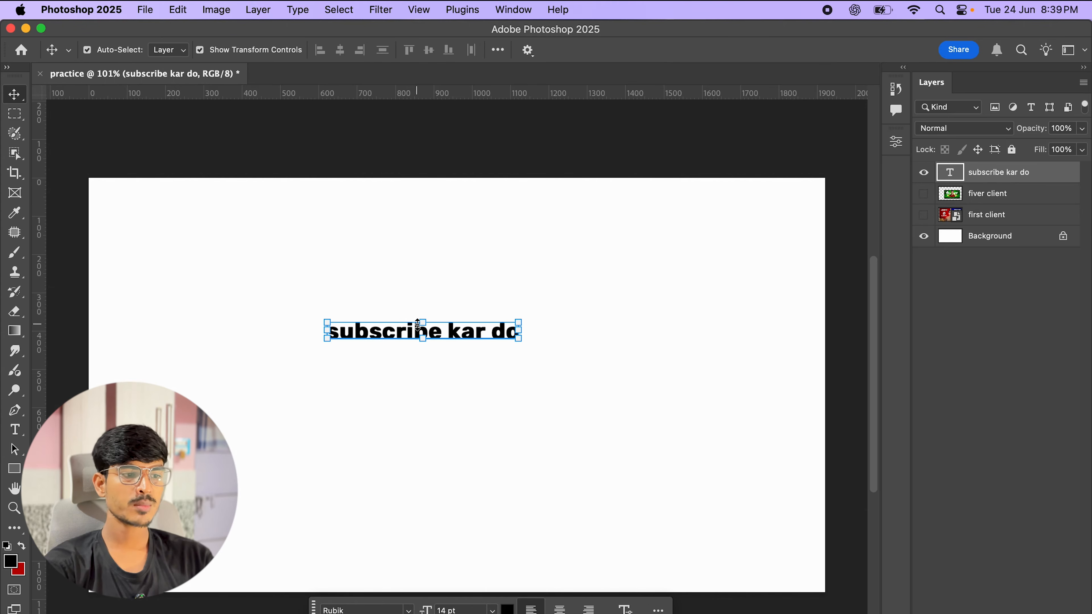
pyautogui.doubleClick(466, 334)
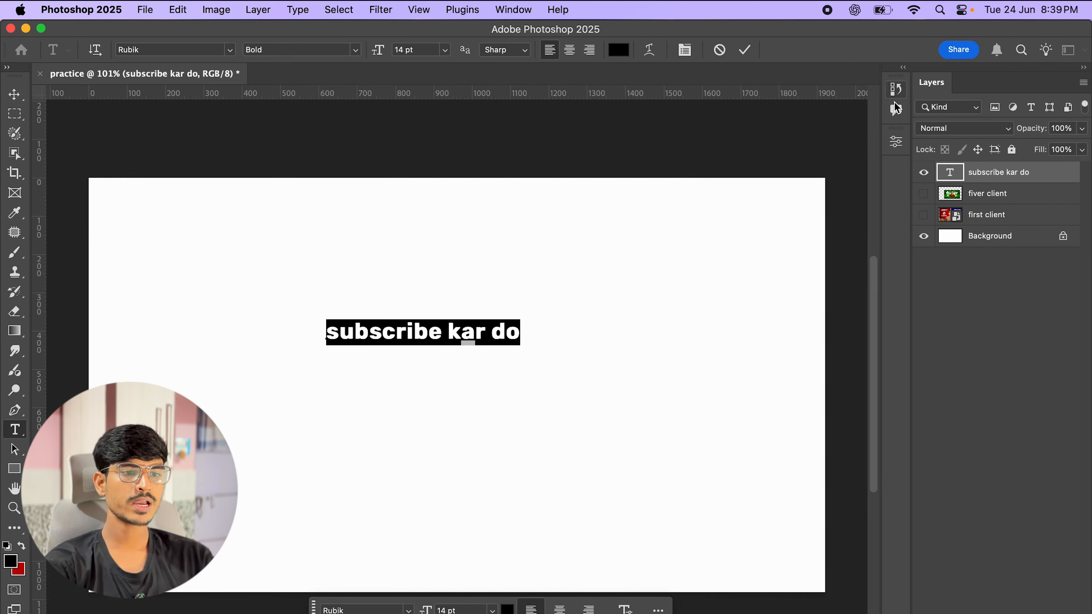
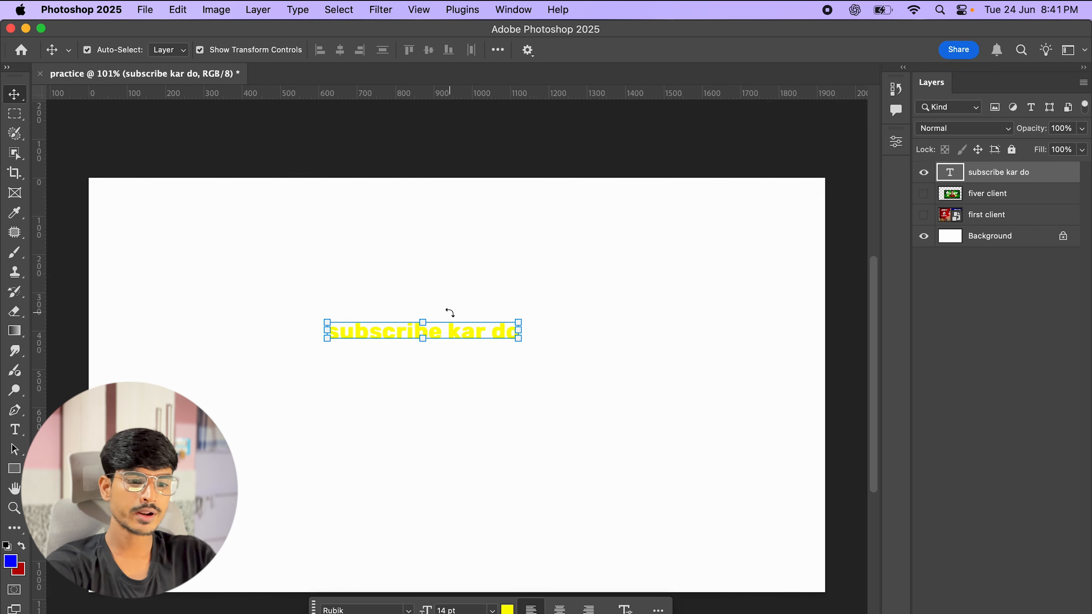
# Try the foreground blue and background red as the text's fill, finish with the foreground blue and deselect the text layer
pyautogui.hotkey('alt', 'BackSpace')
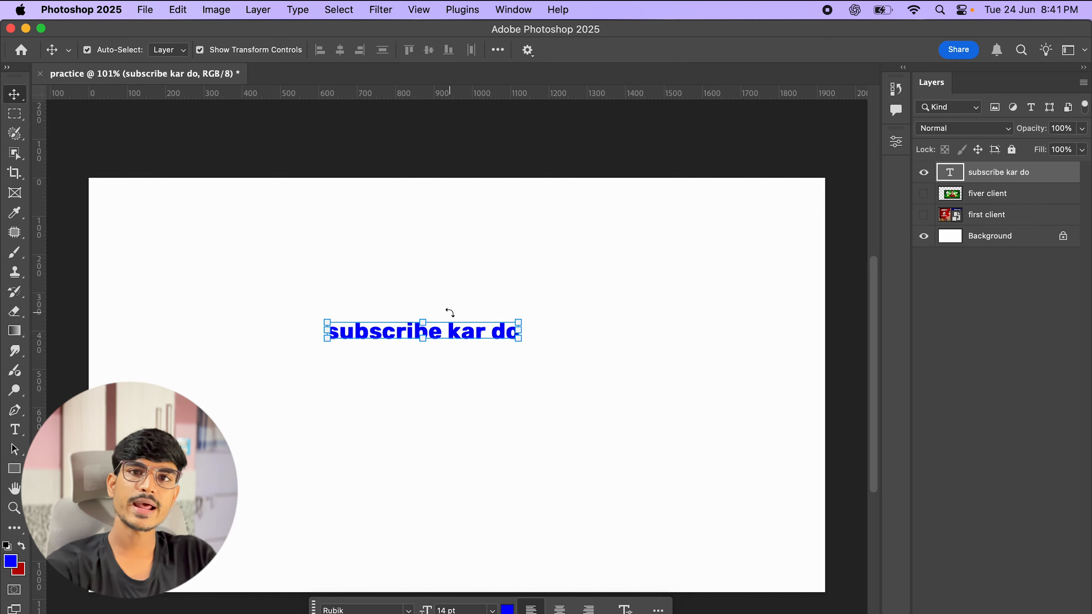
pyautogui.press('super+z')
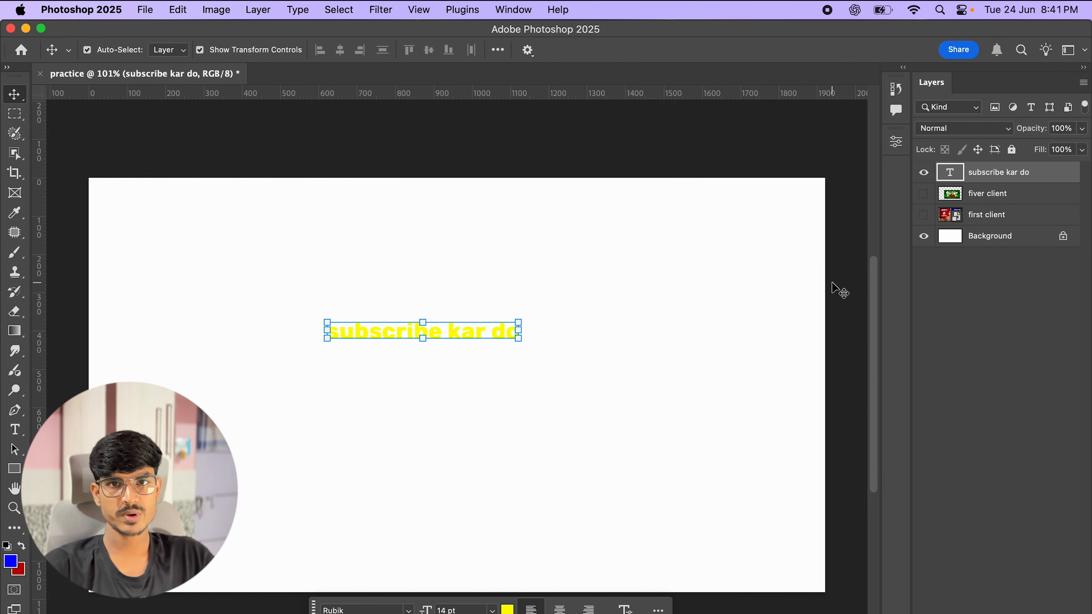
pyautogui.press('super+BackSpace')
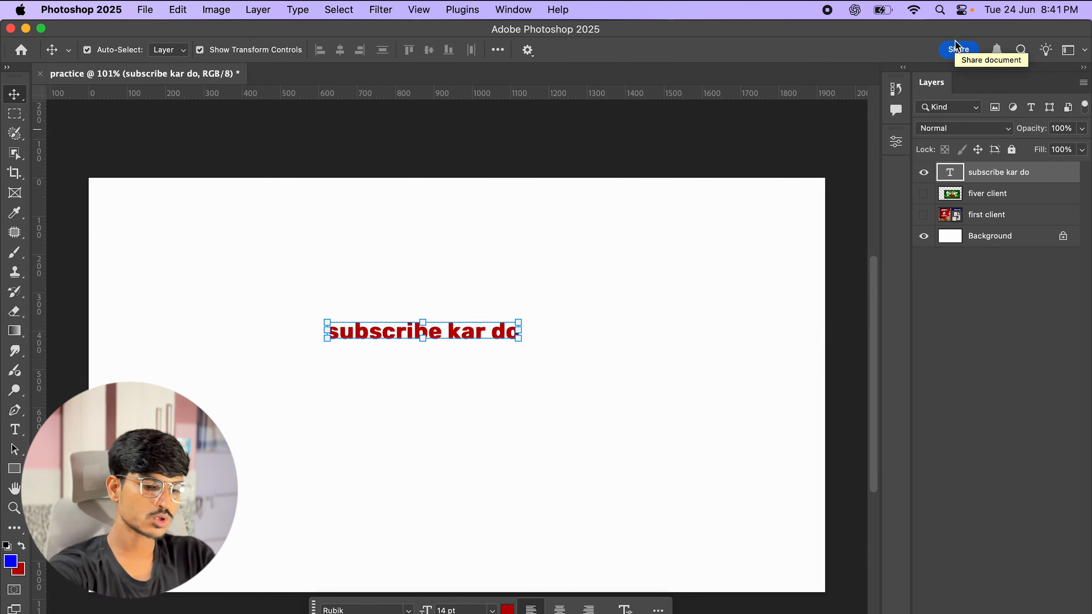
pyautogui.hotkey('alt', 'BackSpace')
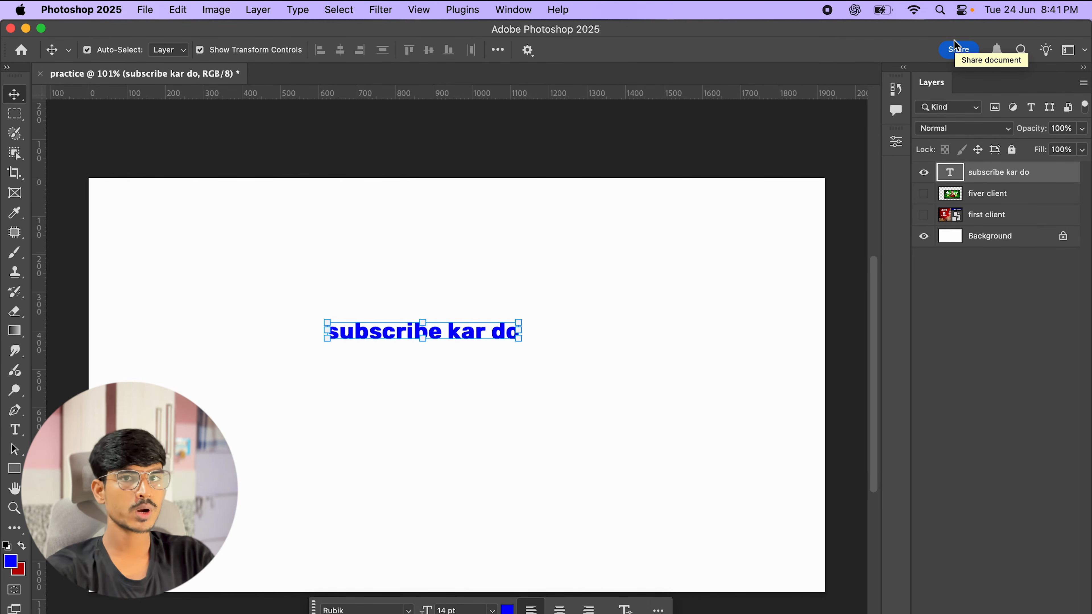
pyautogui.click(776, 153)
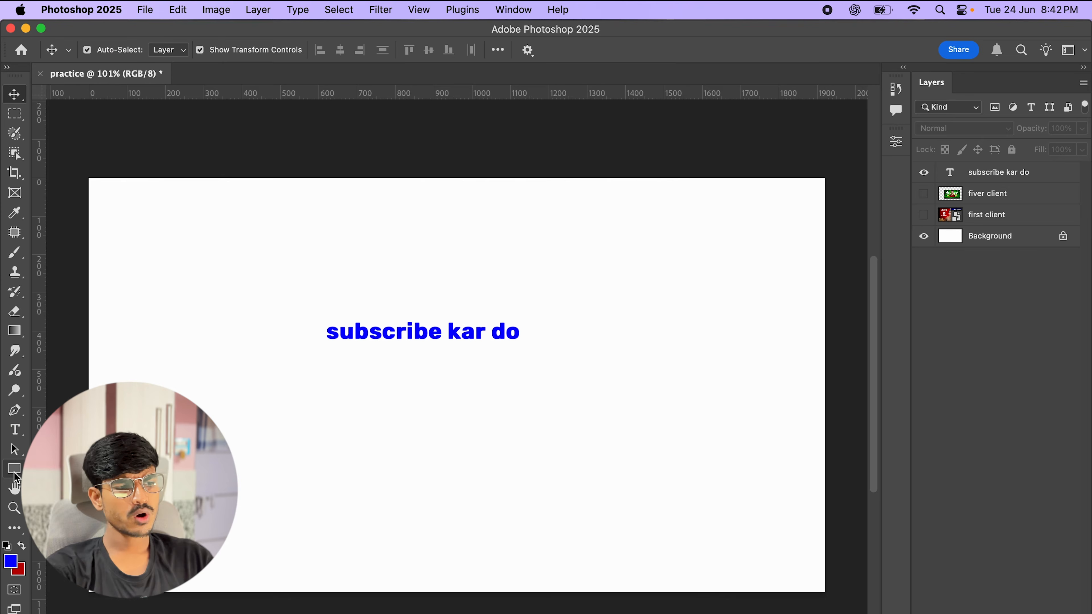
# Draw a blue rectangle about 973 by 468 px over the text with the Rectangle tool
pyautogui.rightClick(14, 472)
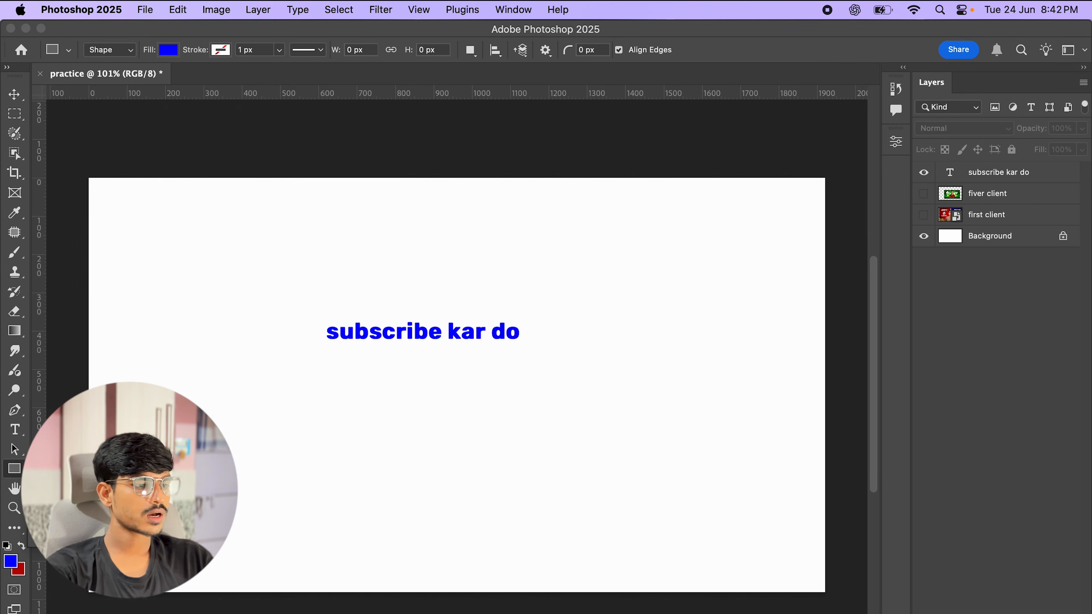
pyautogui.click(68, 474)
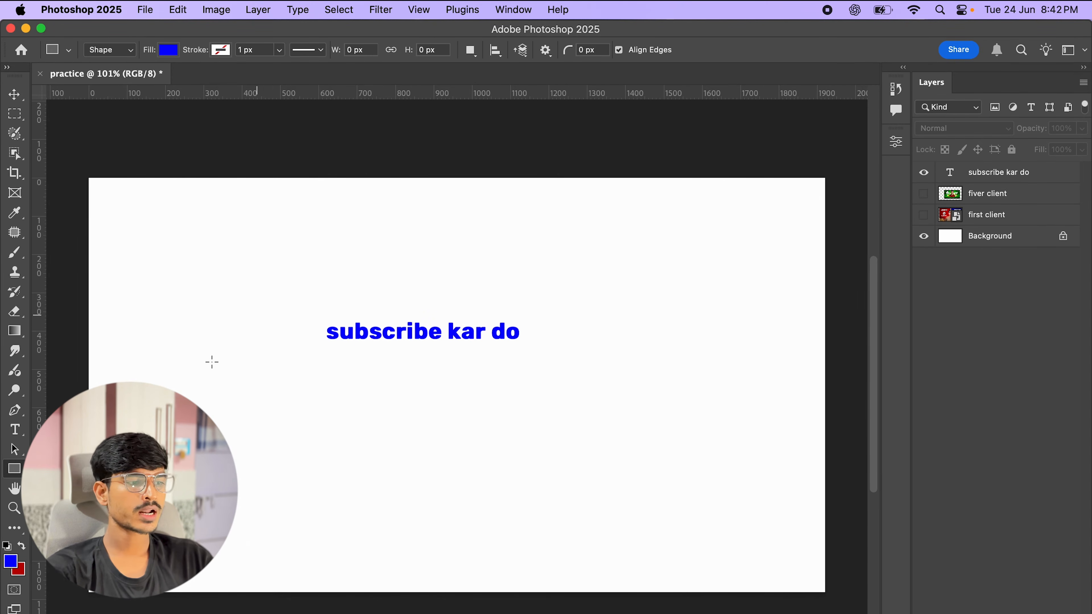
pyautogui.moveTo(267, 276); pyautogui.dragTo(666, 454)
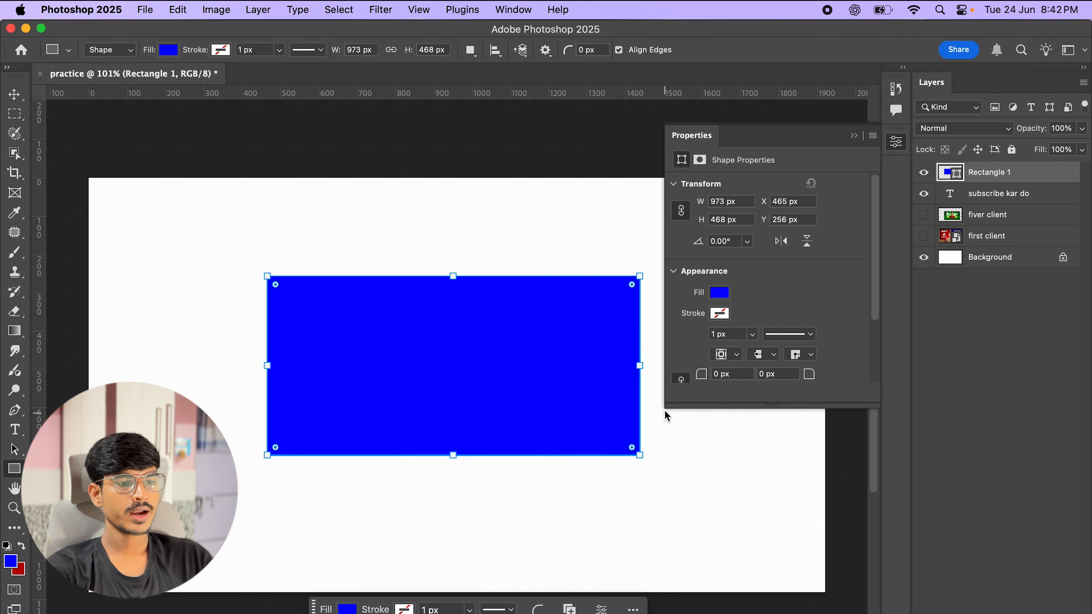
# Change the rectangle's fill to the orange ff7e00
pyautogui.click(727, 293)
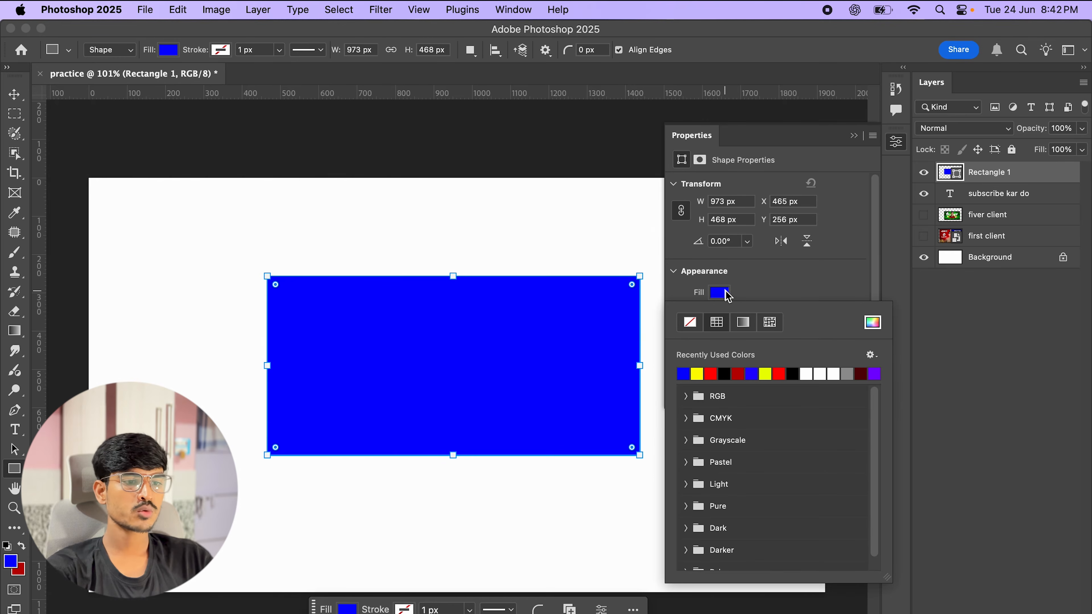
pyautogui.click(874, 327)
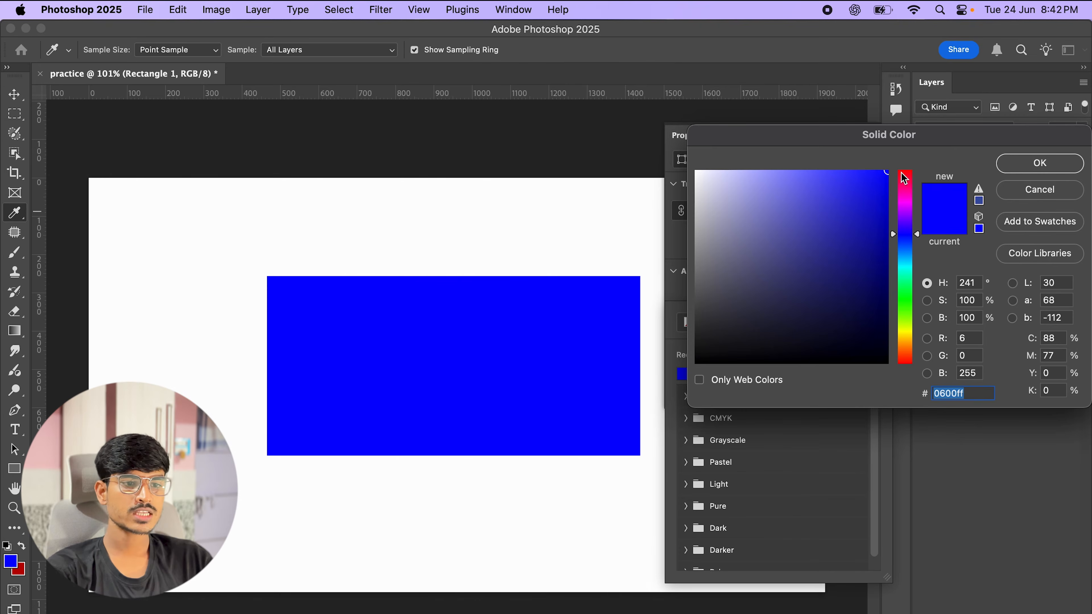
pyautogui.moveTo(905, 175); pyautogui.dragTo(906, 349)
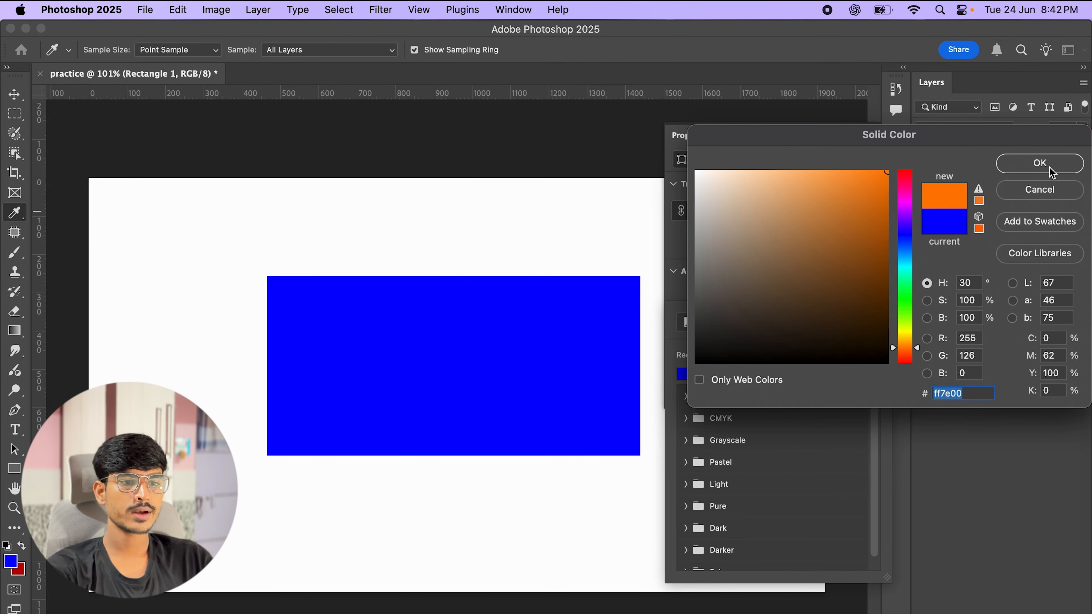
pyautogui.click(1039, 163)
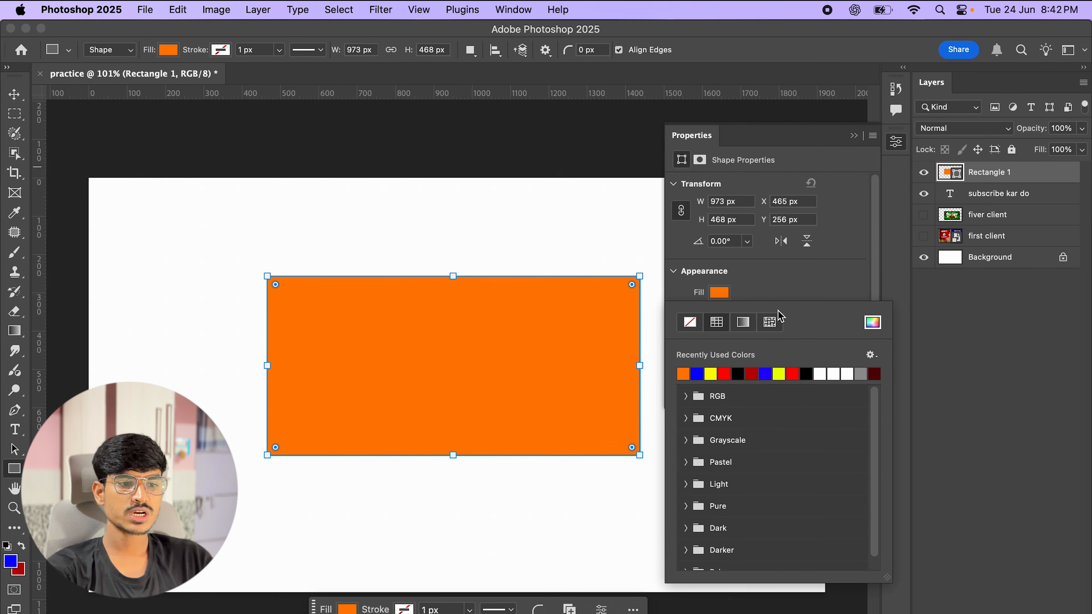
pyautogui.click(777, 288)
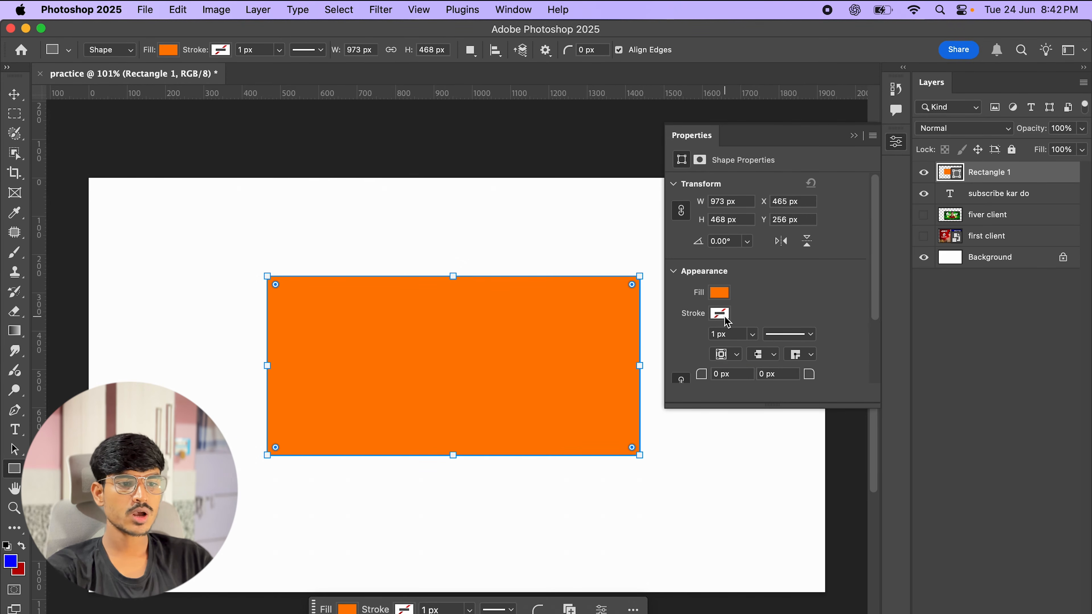
# Give the orange rectangle a bright red stroke using a custom color
pyautogui.click(221, 50)
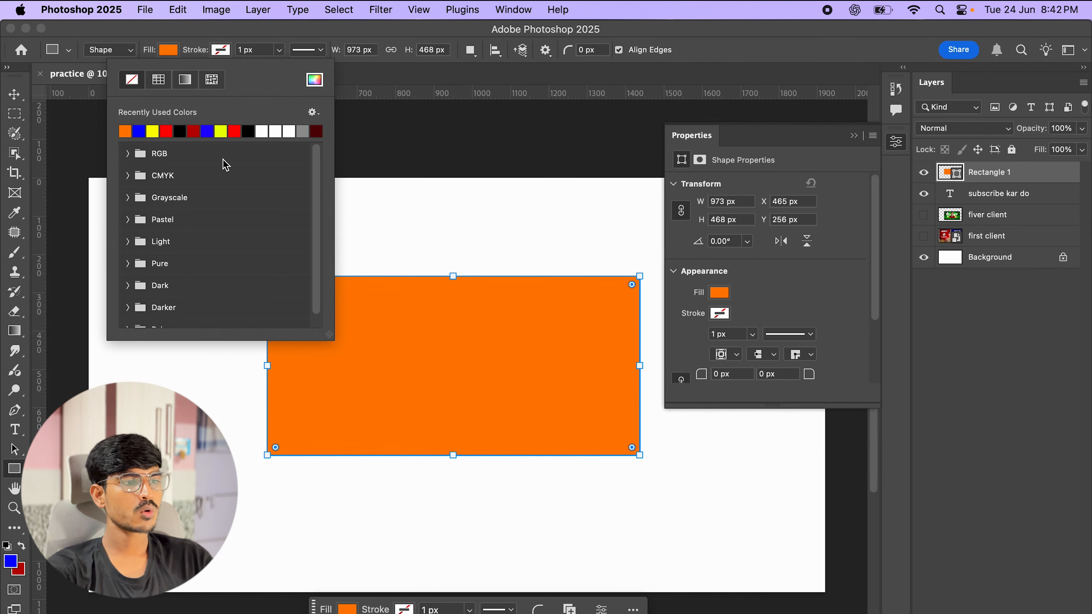
pyautogui.click(315, 80)
pyautogui.moveTo(741, 215); pyautogui.dragTo(989, 170)
pyautogui.click(1014, 168)
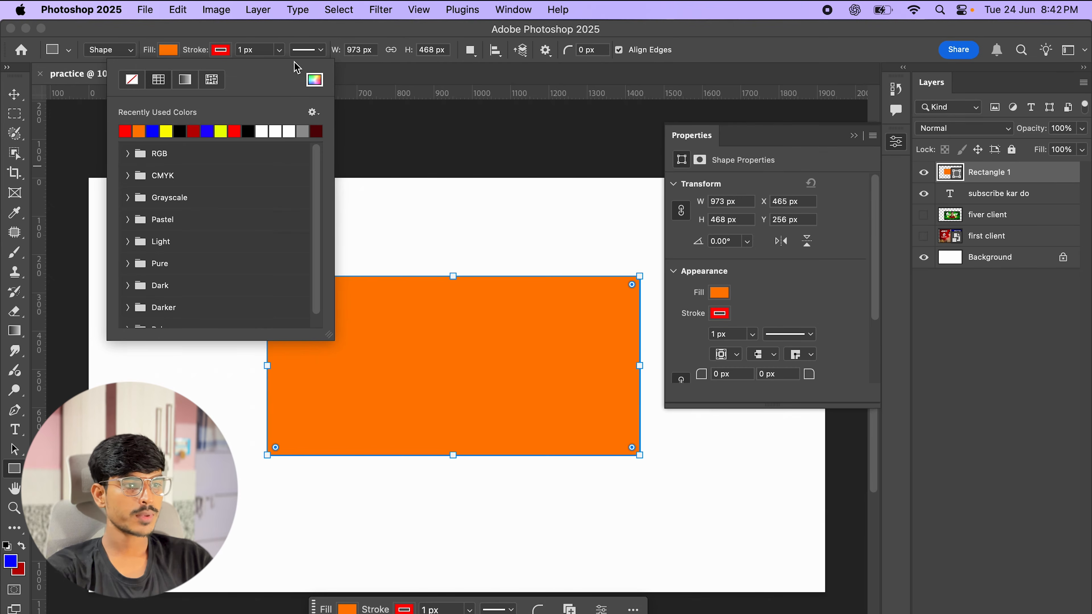
# Set the rectangle's stroke width to 8 px and inspect the outline up close
pyautogui.click(260, 51)
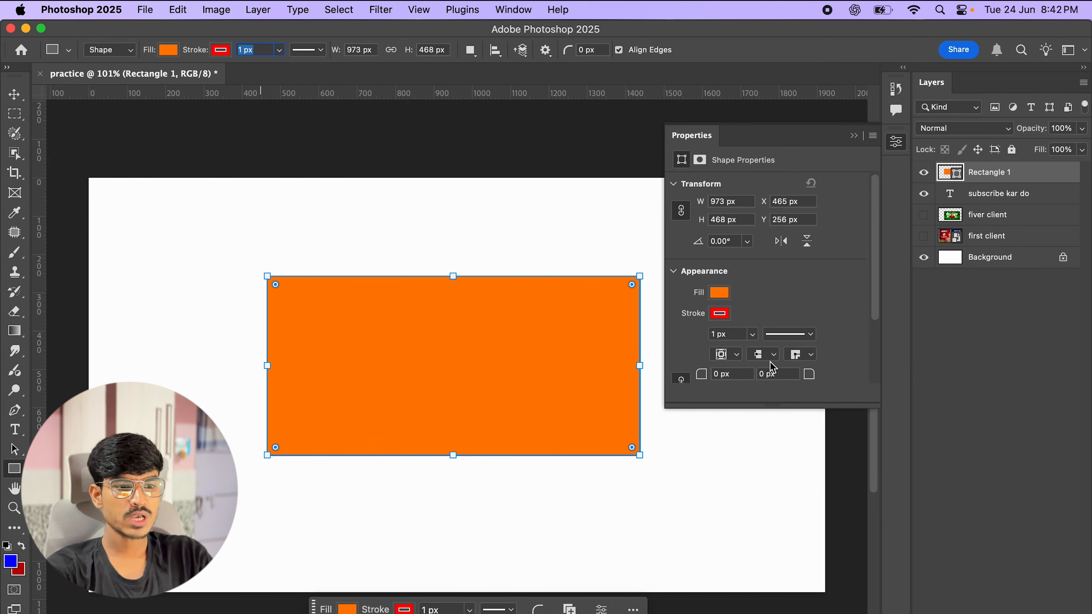
pyautogui.click(737, 335)
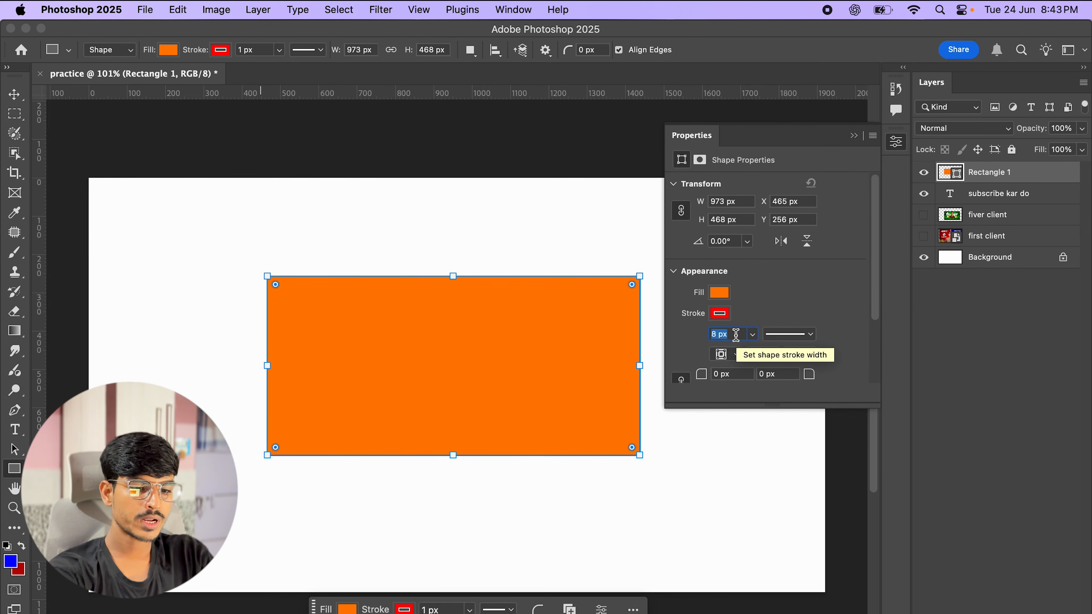
pyautogui.press('Return')
pyautogui.click(420, 136)
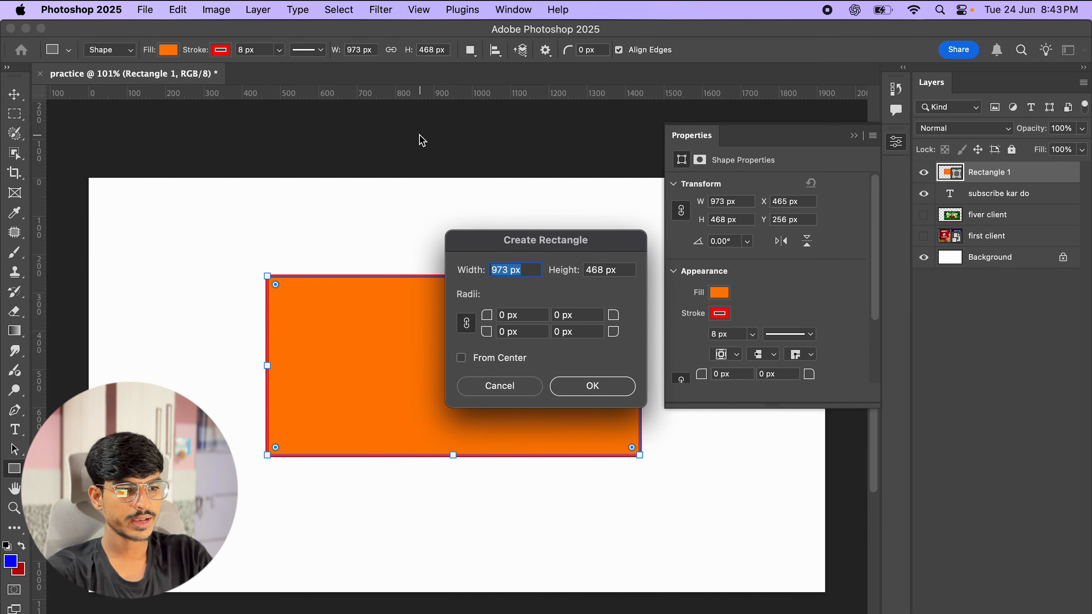
pyautogui.click(482, 386)
pyautogui.scroll(5, 354, 378)
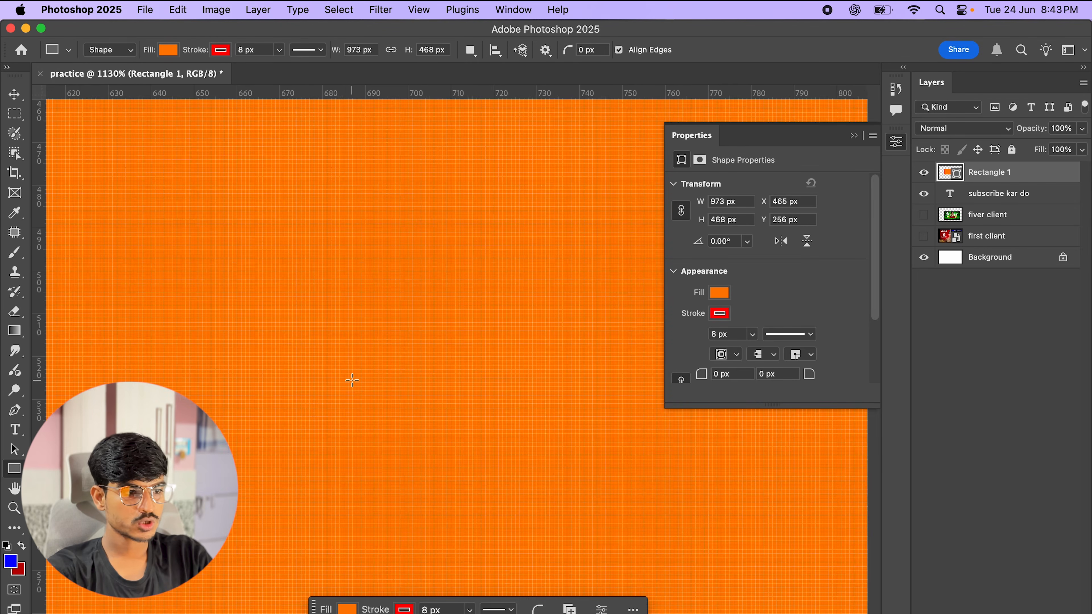
pyautogui.scroll(-10, 353, 377)
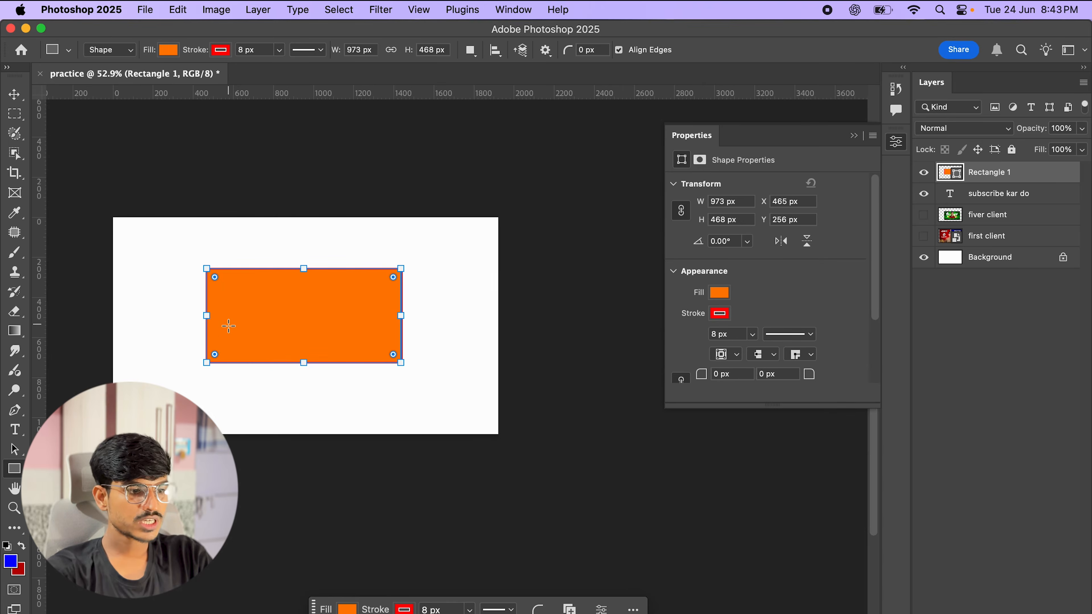
pyautogui.scroll(4, 224, 317)
pyautogui.scroll(1, 213, 330)
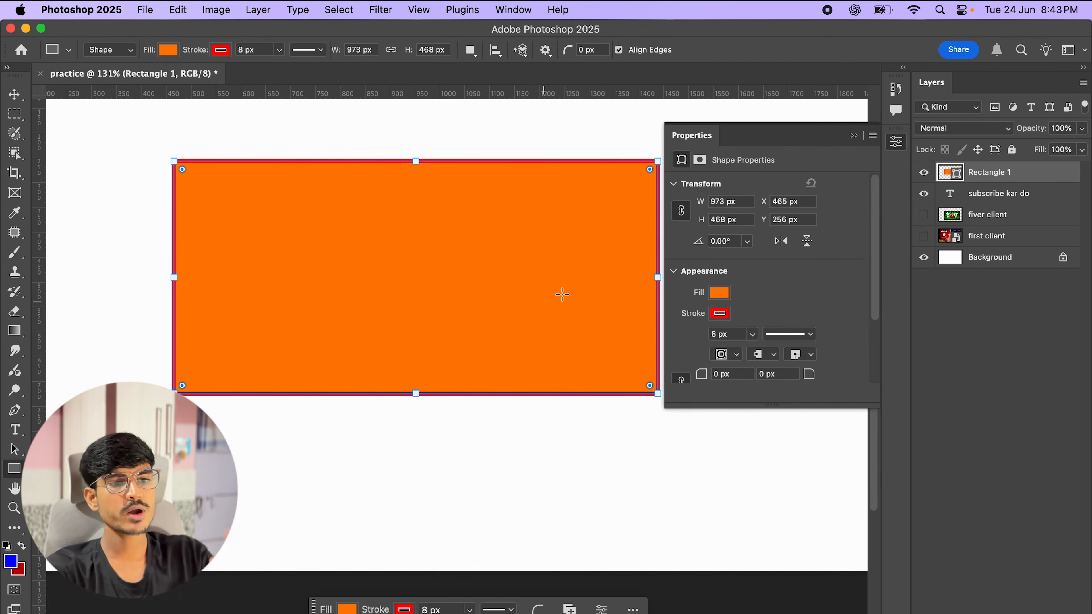
# Try rounding all four linked corners of the rectangle to about 87 px, then return them to 0 px
pyautogui.scroll(-5, 746, 318)
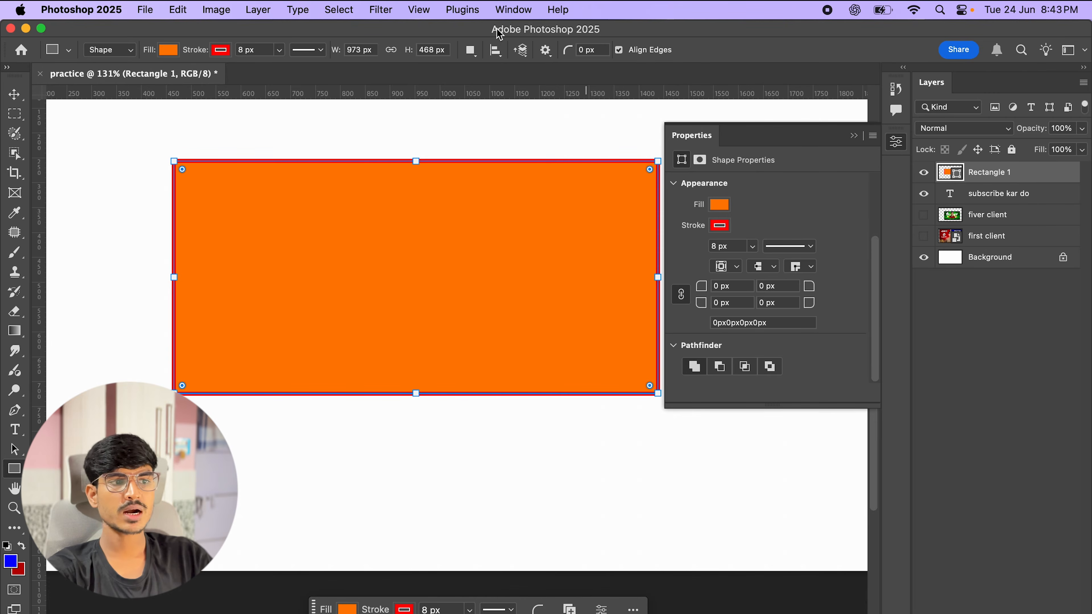
pyautogui.click(522, 13)
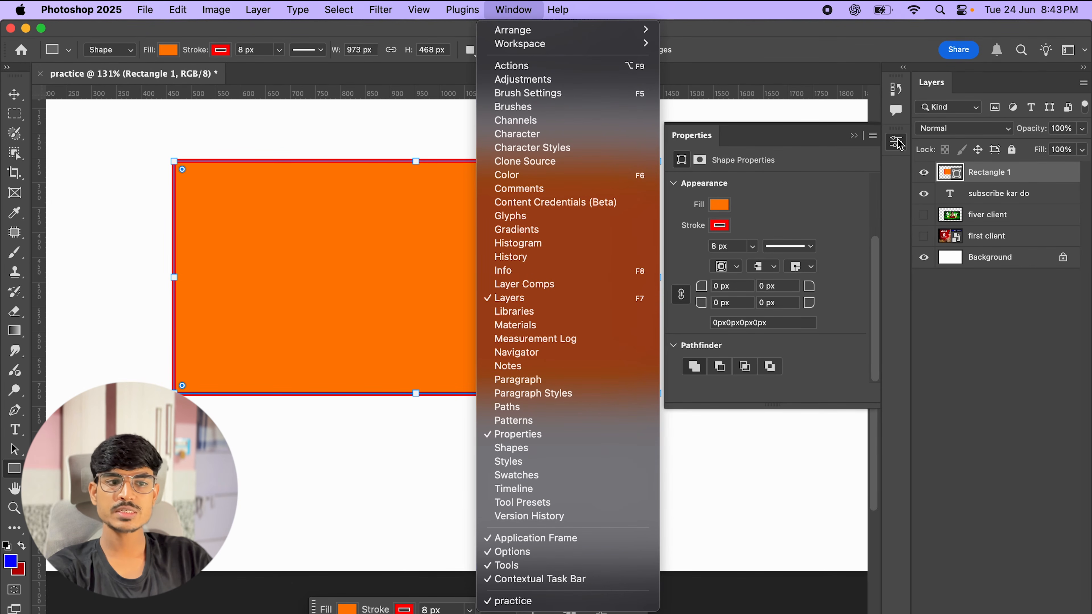
pyautogui.click(877, 137)
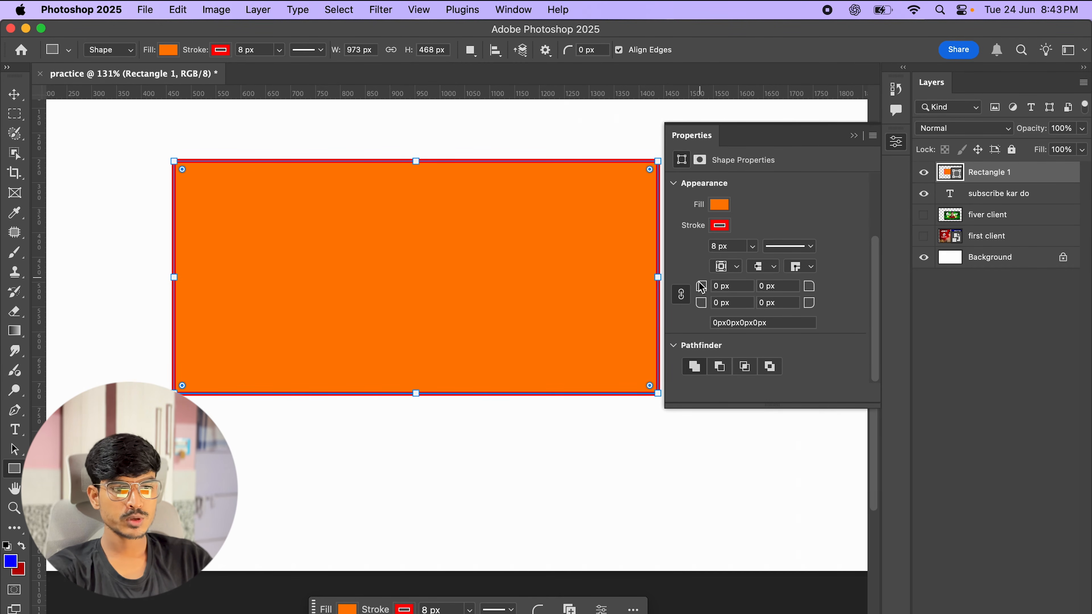
pyautogui.moveTo(701, 287); pyautogui.dragTo(762, 286)
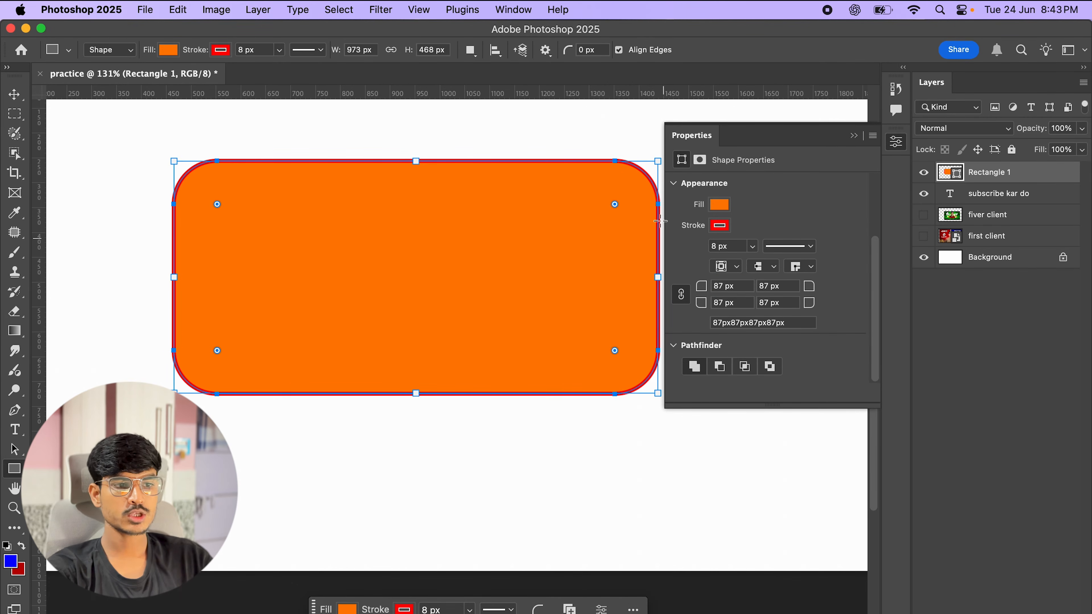
pyautogui.moveTo(697, 295); pyautogui.dragTo(92, 162)
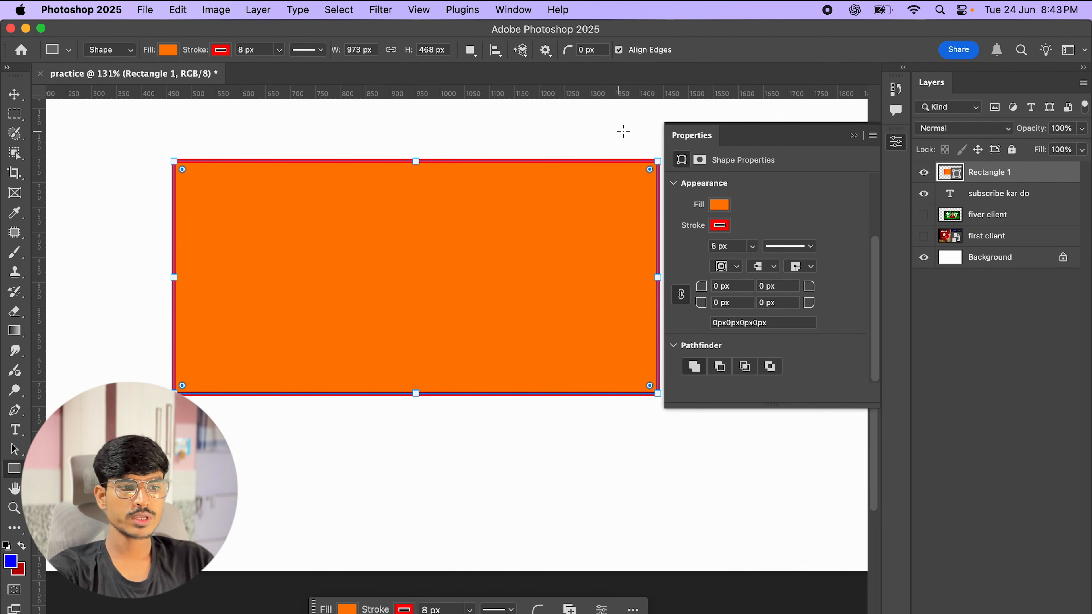
# Unlink the corner radii, try rounding only the rectangle's top-left corner to about 211 px, reset it to 0 px and relink the corners
pyautogui.click(681, 295)
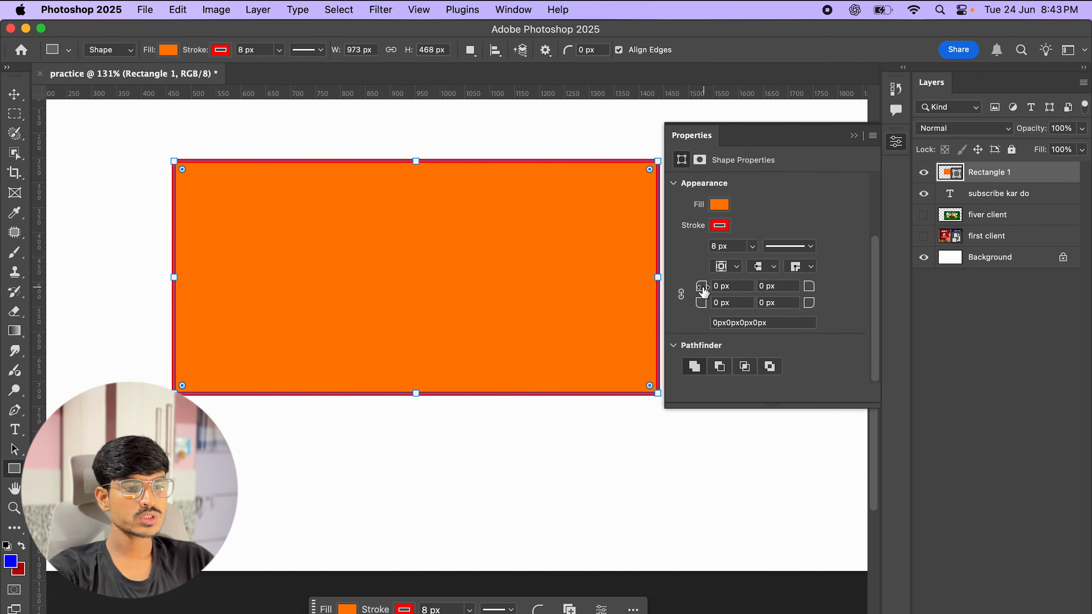
pyautogui.moveTo(703, 292); pyautogui.dragTo(865, 288)
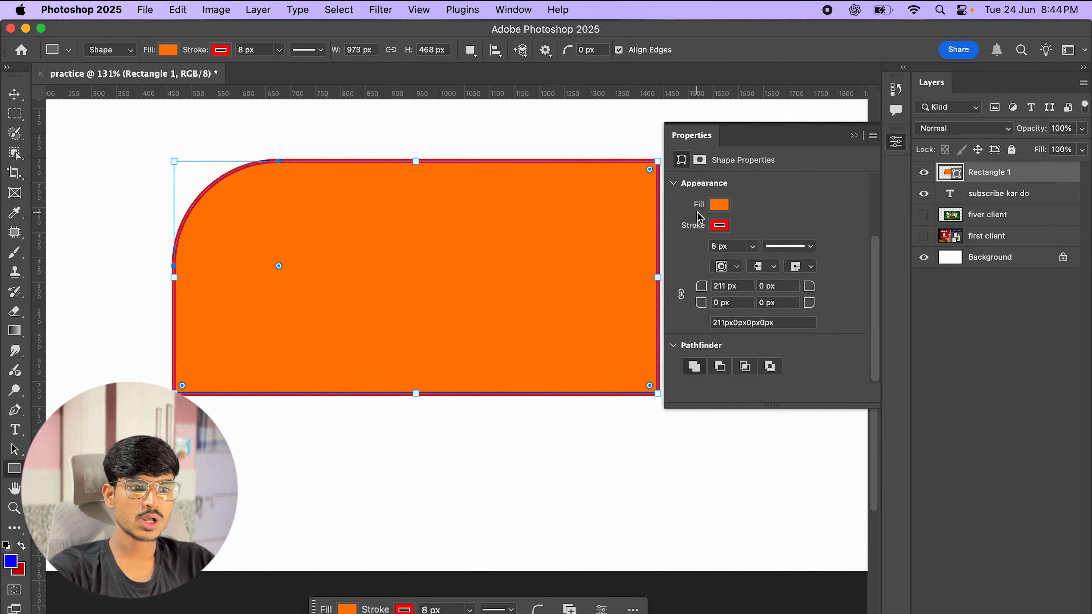
pyautogui.moveTo(704, 291); pyautogui.dragTo(535, 325)
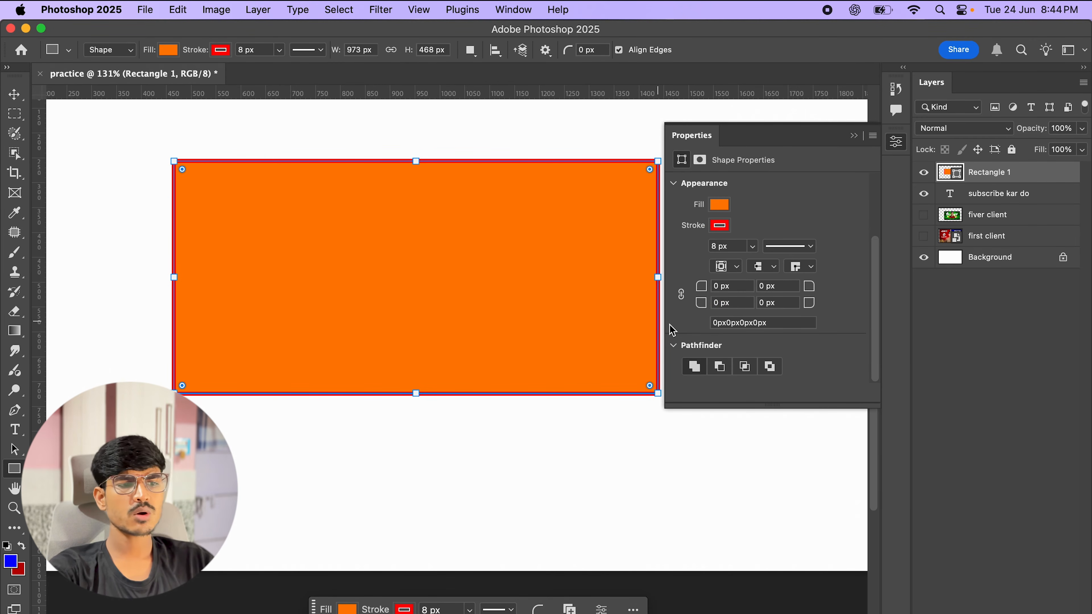
pyautogui.click(681, 294)
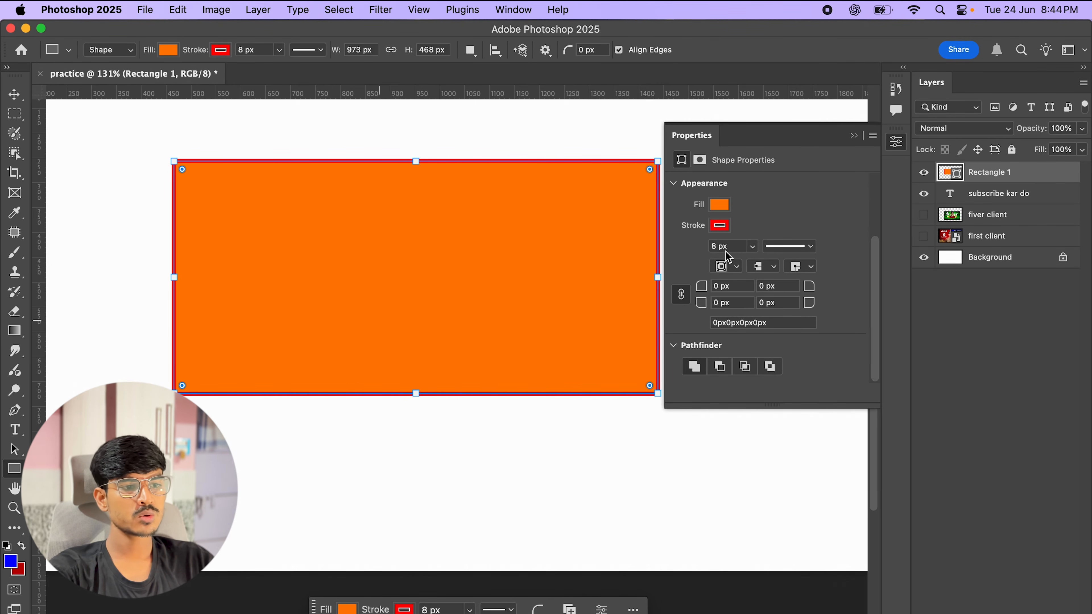
# Set the radius of all four linked rectangle corners to 20 px
pyautogui.click(739, 286)
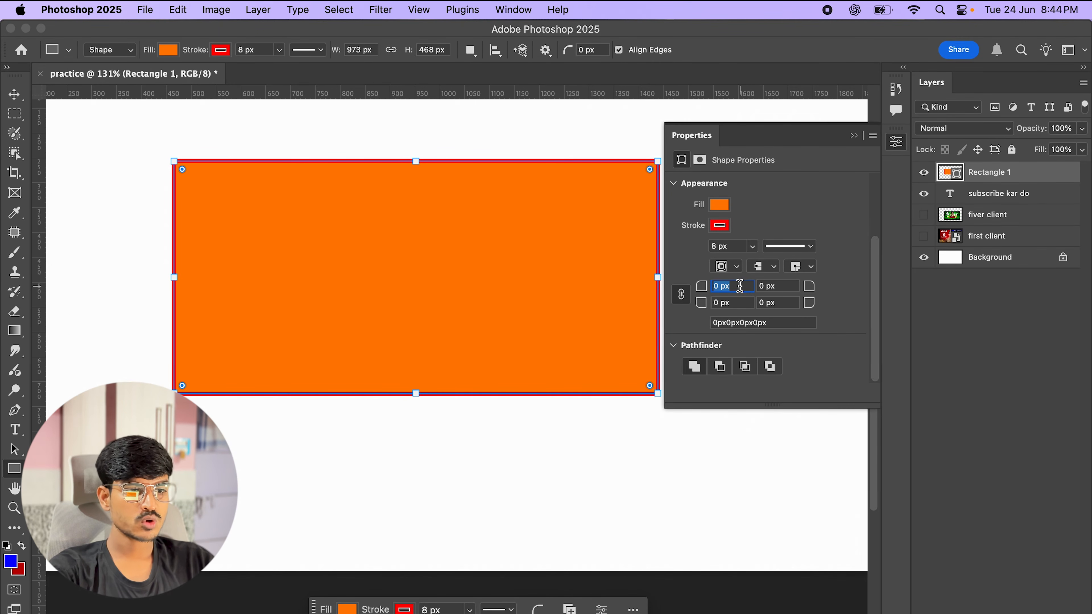
pyautogui.write('3')
pyautogui.press('Return')
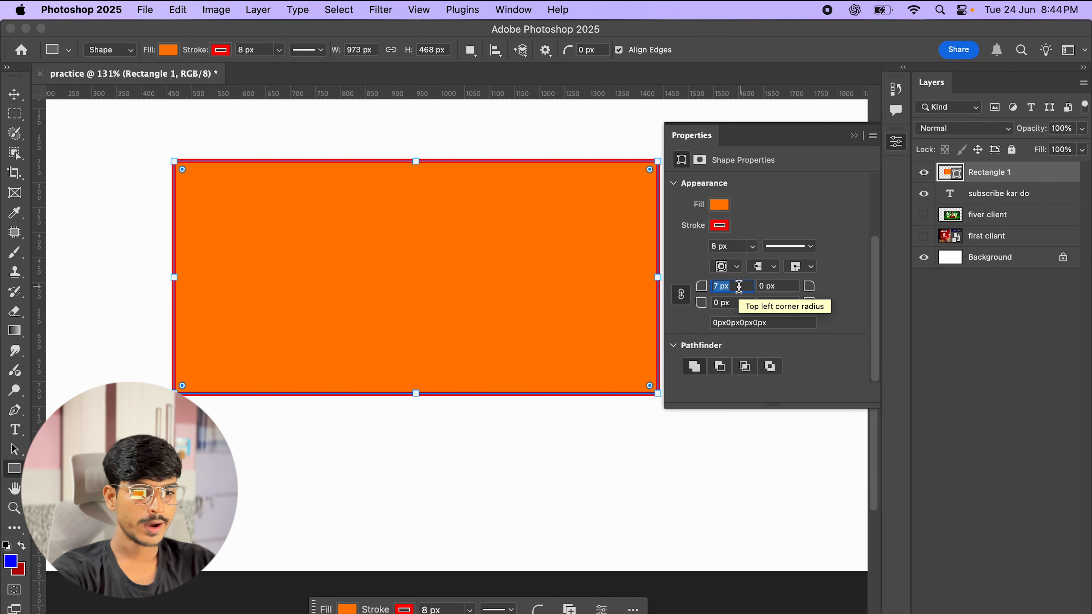
pyautogui.write('4')
pyautogui.press('Return')
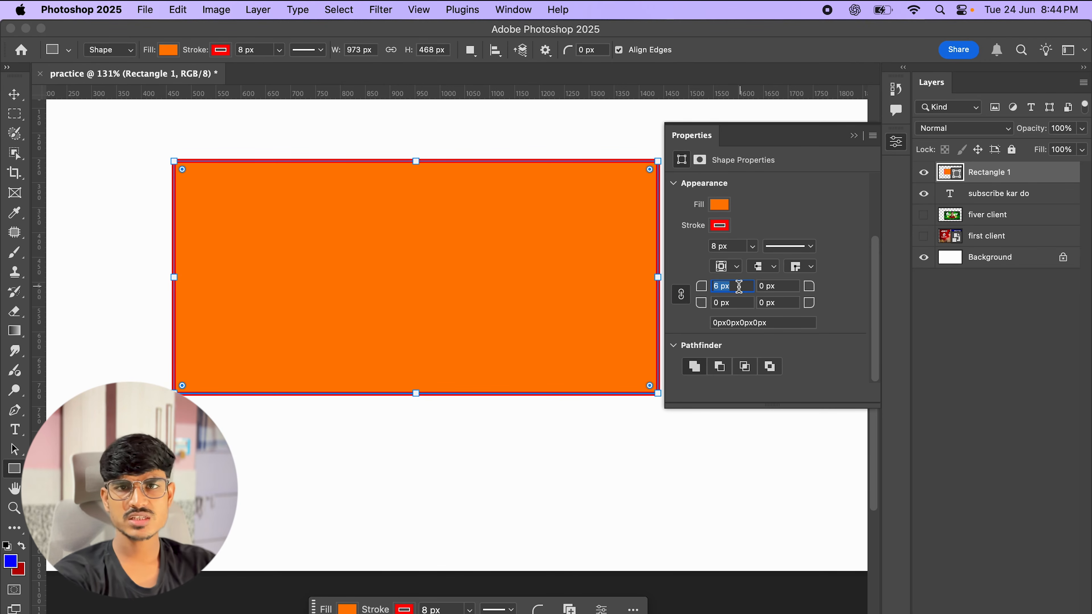
pyautogui.write('20')
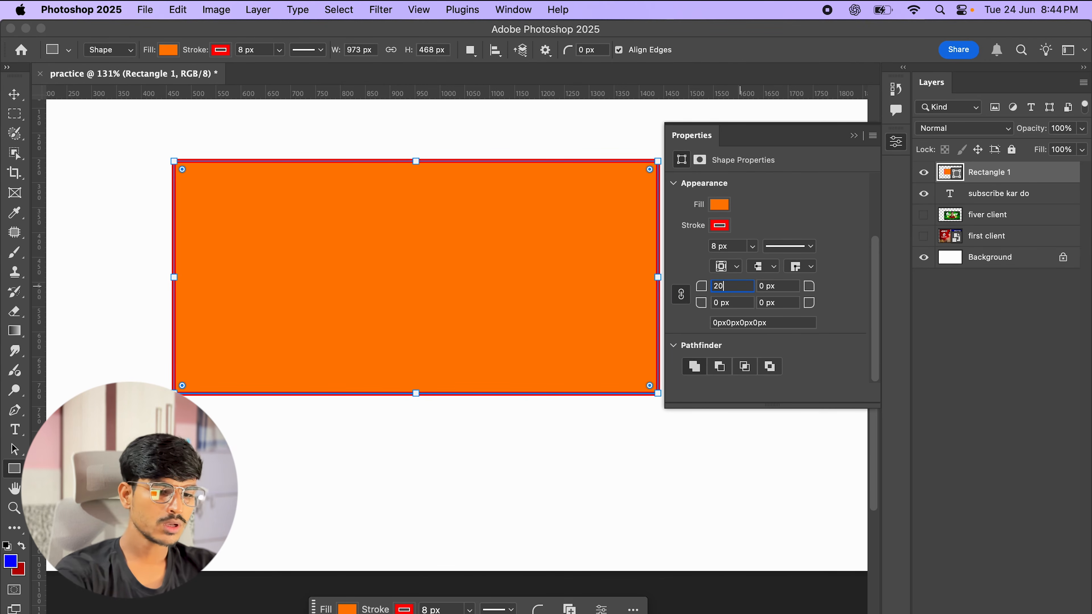
pyautogui.press('Return')
# Switch to the Move tool, reselect the rectangle and round its corners slightly with the on-canvas corner radius control
pyautogui.click(15, 95)
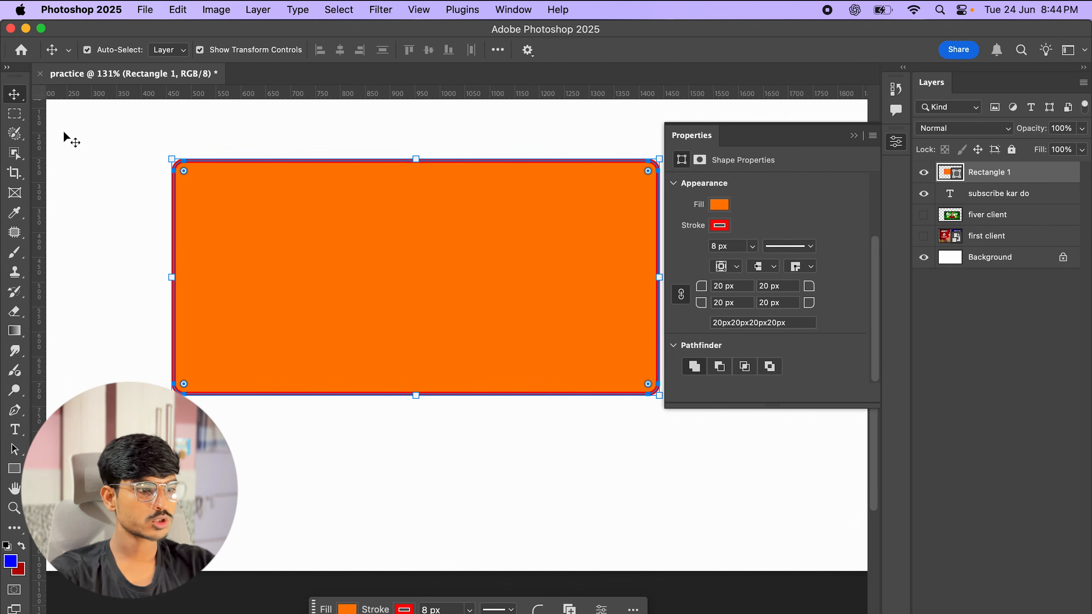
pyautogui.scroll(-3, 267, 133)
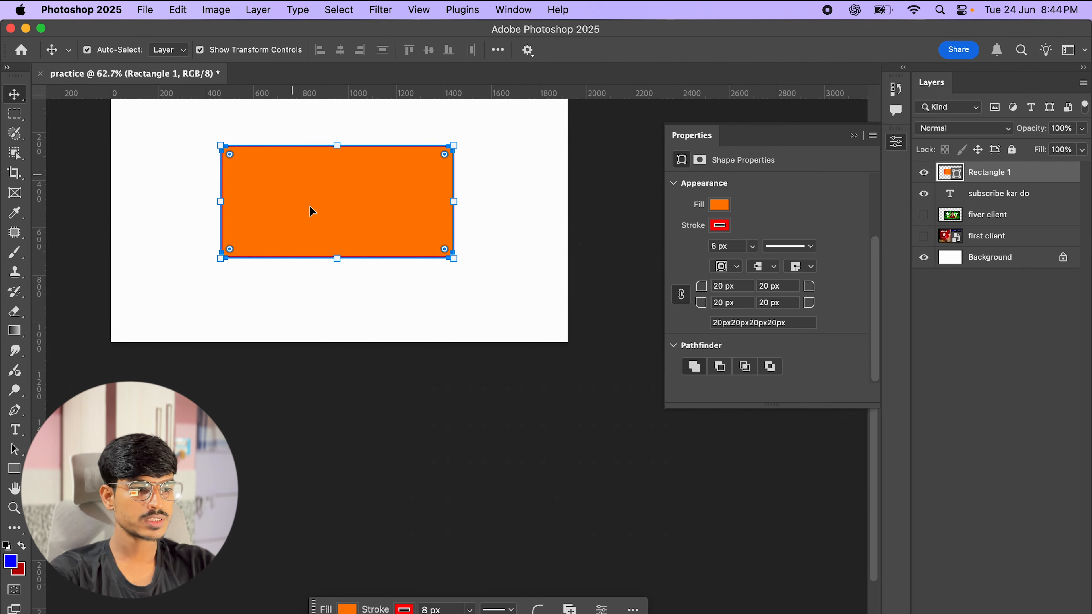
pyautogui.click(377, 382)
pyautogui.scroll(2, 302, 228)
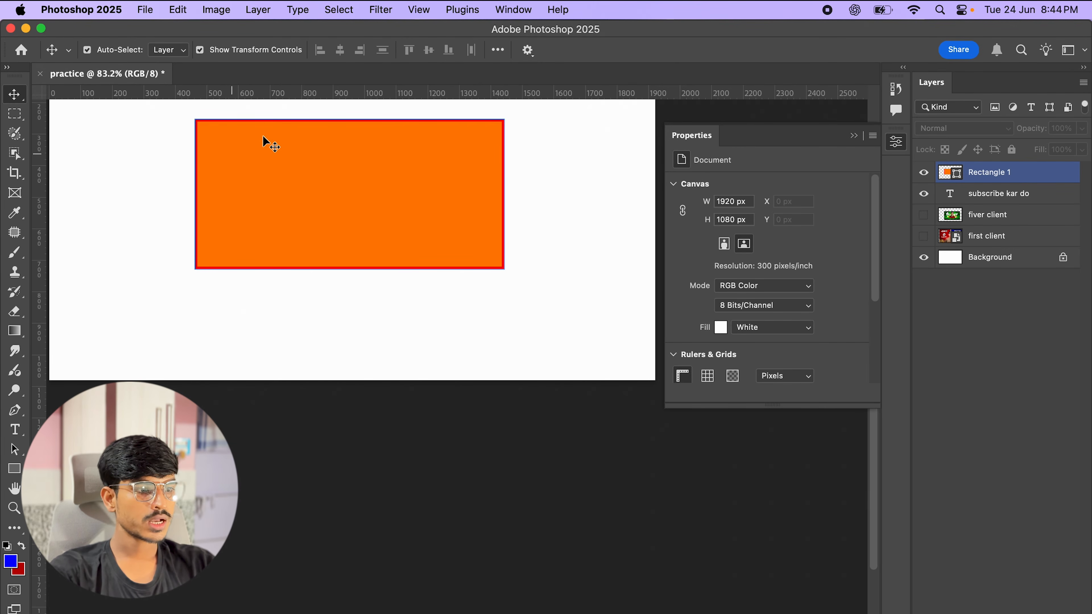
pyautogui.click(359, 192)
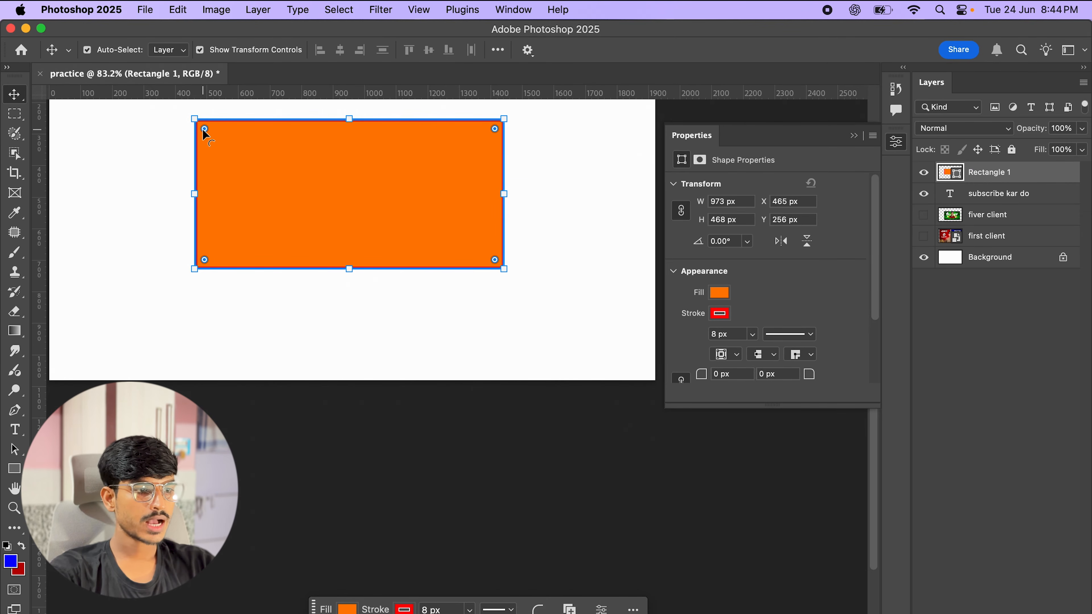
pyautogui.moveTo(203, 128); pyautogui.dragTo(221, 145)
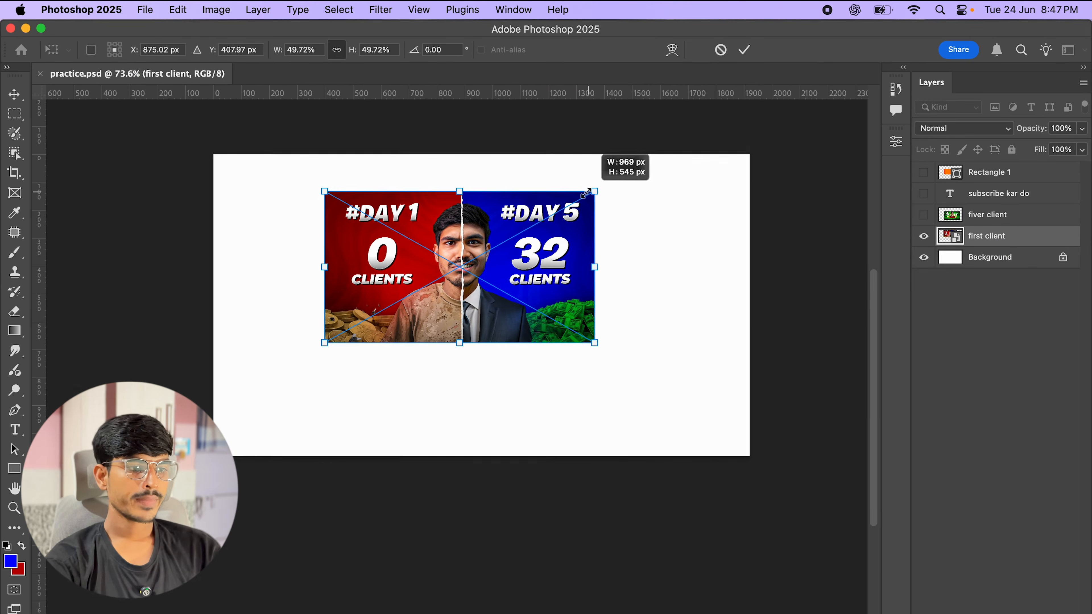
# Scale the "first client" image to about 49%, place it in the upper middle of the canvas and commit the transform
pyautogui.moveTo(597, 188); pyautogui.dragTo(587, 191)
pyautogui.moveTo(468, 258); pyautogui.dragTo(480, 259)
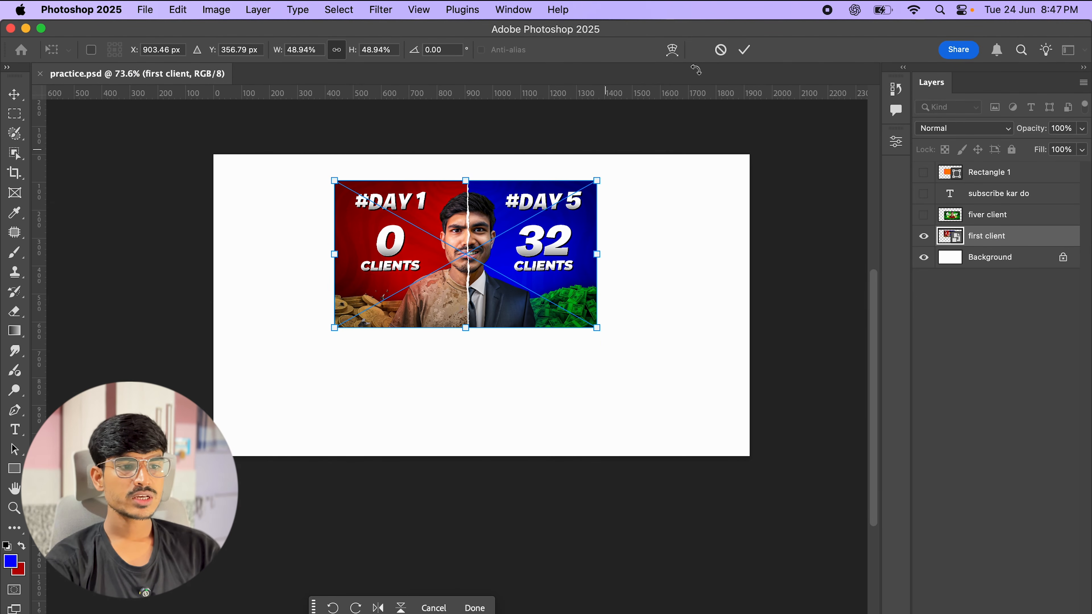
pyautogui.click(744, 50)
# Show the "fiver client" image, scale it to about 57%, place it just below the "first client" image and commit the transform
pyautogui.click(923, 215)
pyautogui.click(988, 215)
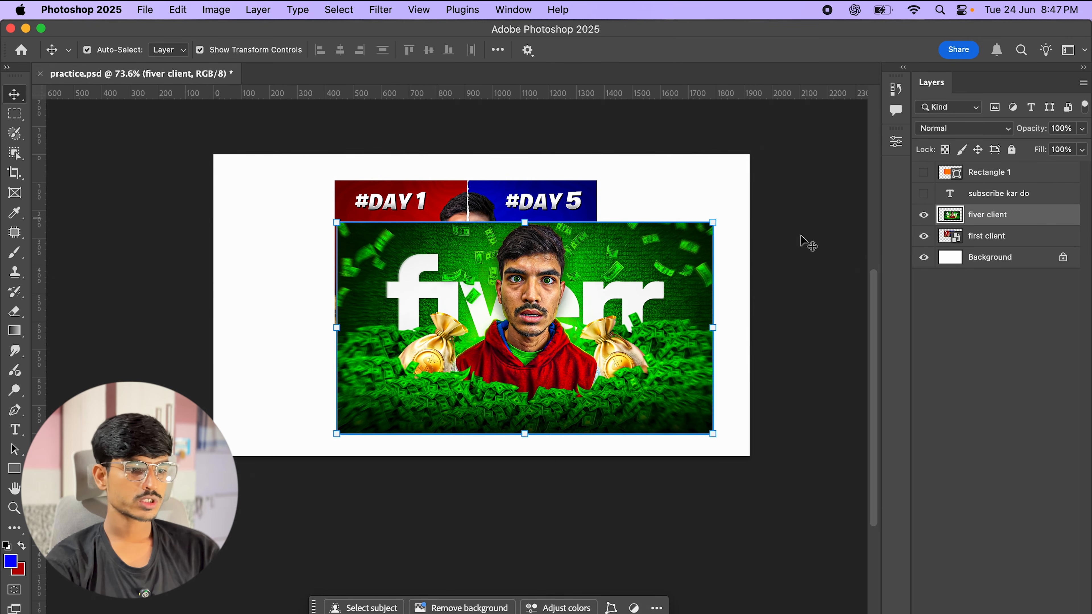
pyautogui.moveTo(340, 223); pyautogui.dragTo(499, 313)
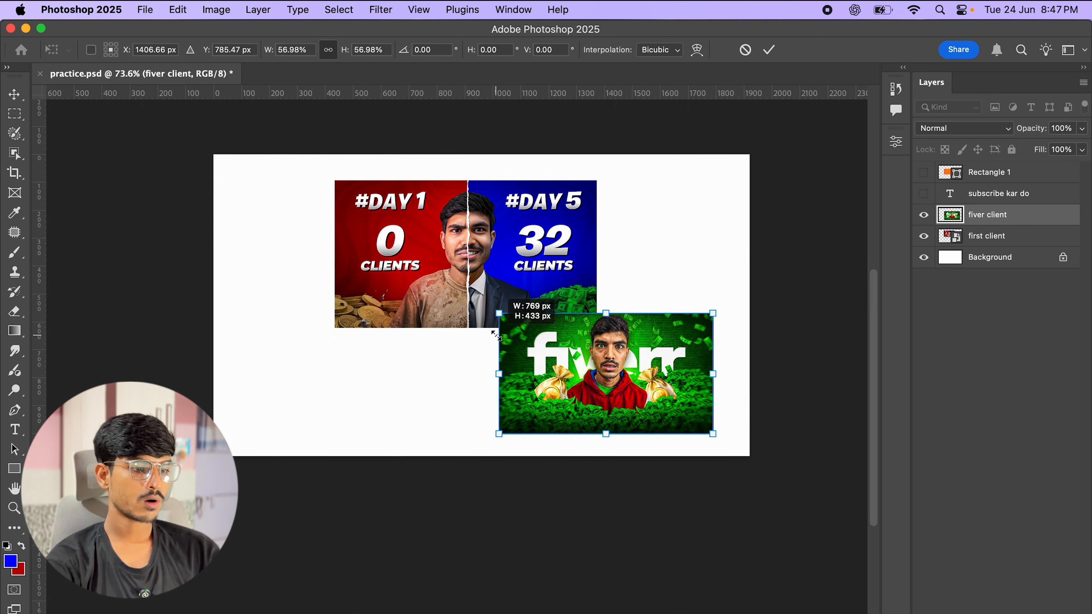
pyautogui.moveTo(553, 349); pyautogui.dragTo(449, 371)
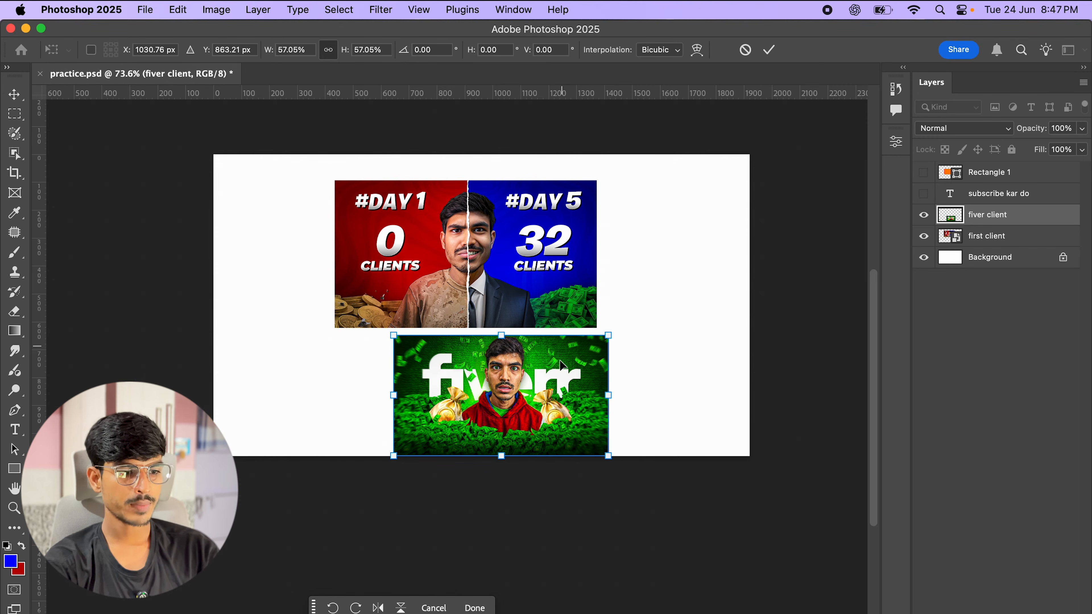
pyautogui.press('Return')
# Select both client images together and align them by their horizontal centers, left edges and right edges in turn
pyautogui.keyDown('shift'); pyautogui.click(1046, 238); pyautogui.keyUp('shift')
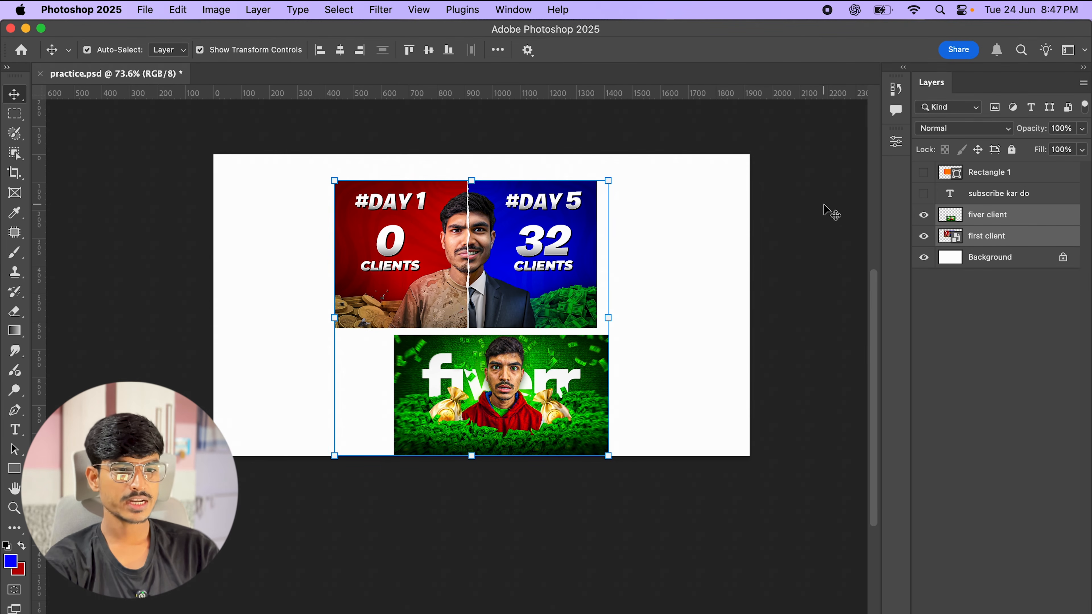
pyautogui.click(815, 216)
pyautogui.click(509, 237)
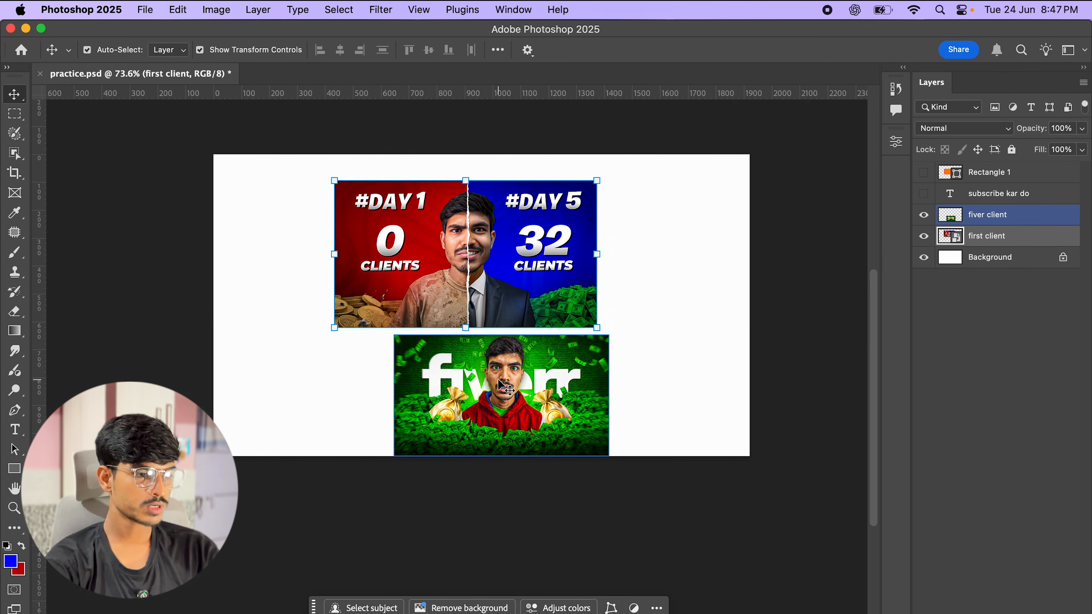
pyautogui.keyDown('shift'); pyautogui.click(505, 387); pyautogui.keyUp('shift')
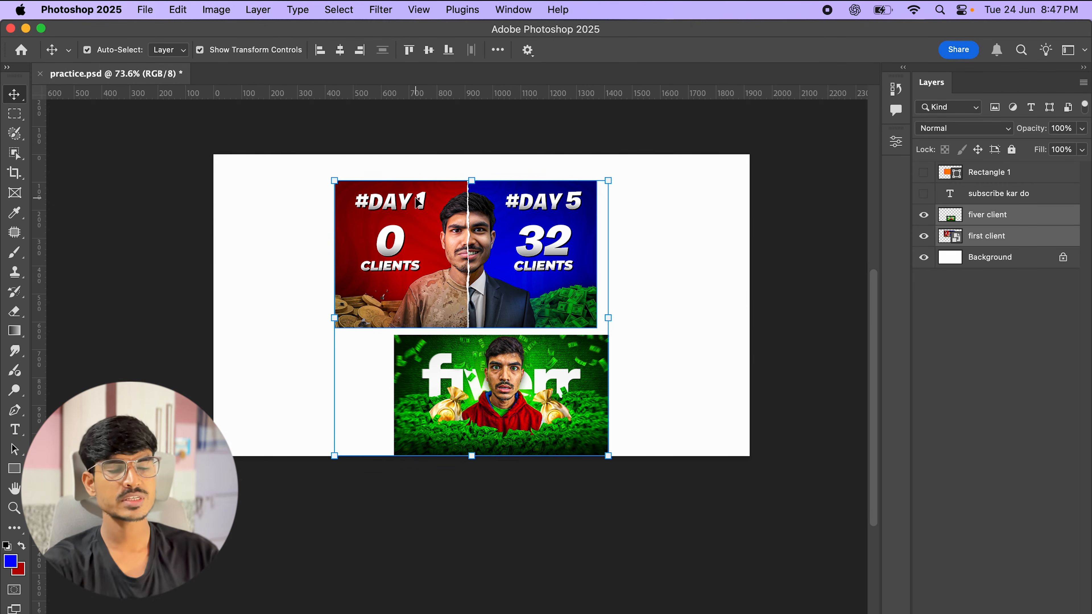
pyautogui.click(340, 50)
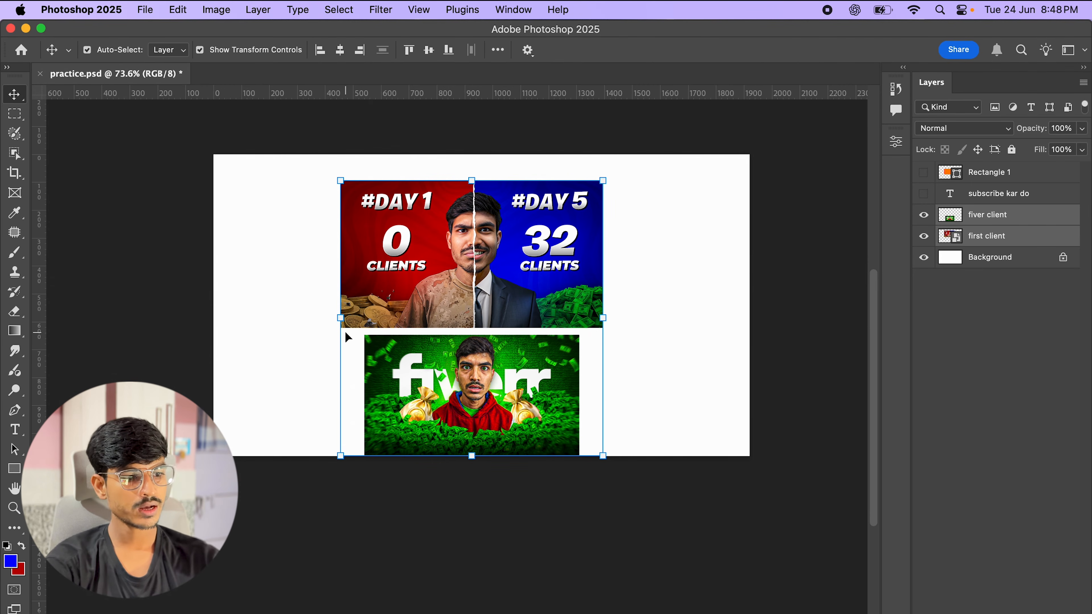
pyautogui.click(320, 50)
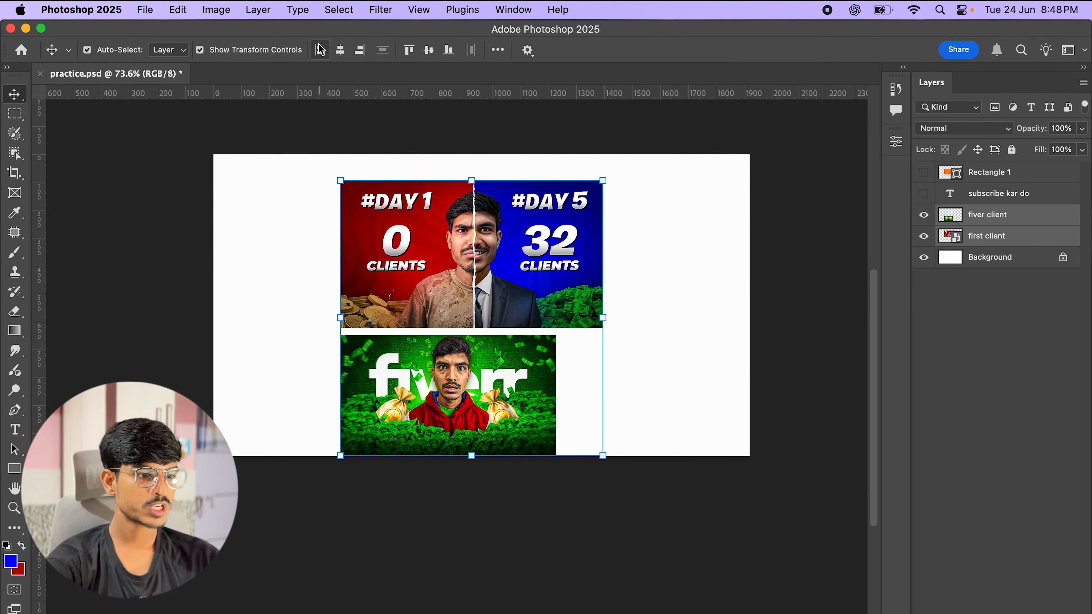
pyautogui.click(360, 51)
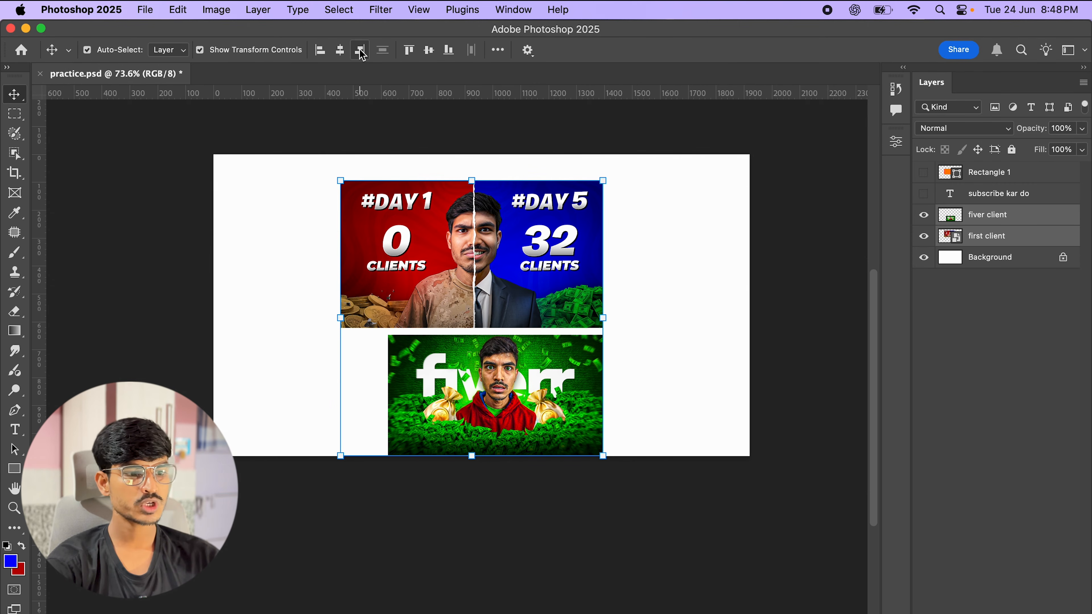
# Align the two selected images by their vertical centers, horizontal centers and bottom edges in turn
pyautogui.click(428, 50)
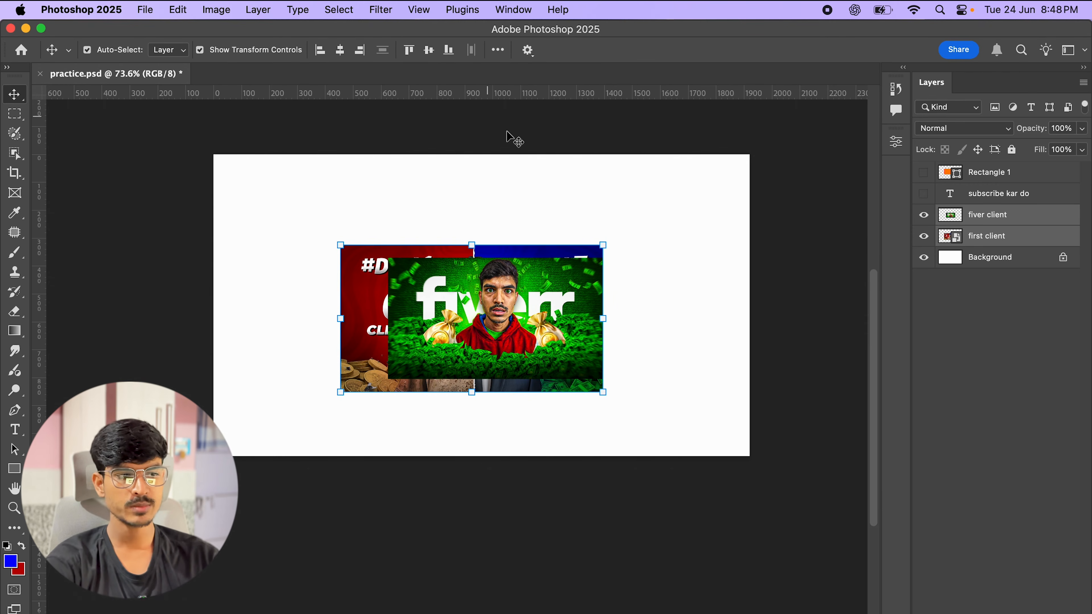
pyautogui.click(341, 51)
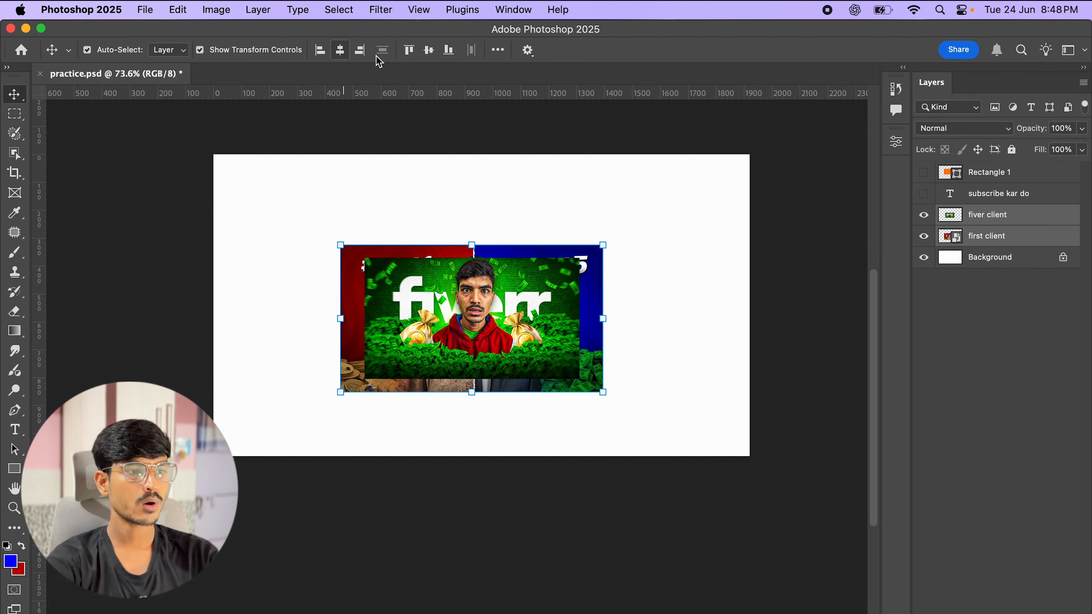
pyautogui.click(448, 50)
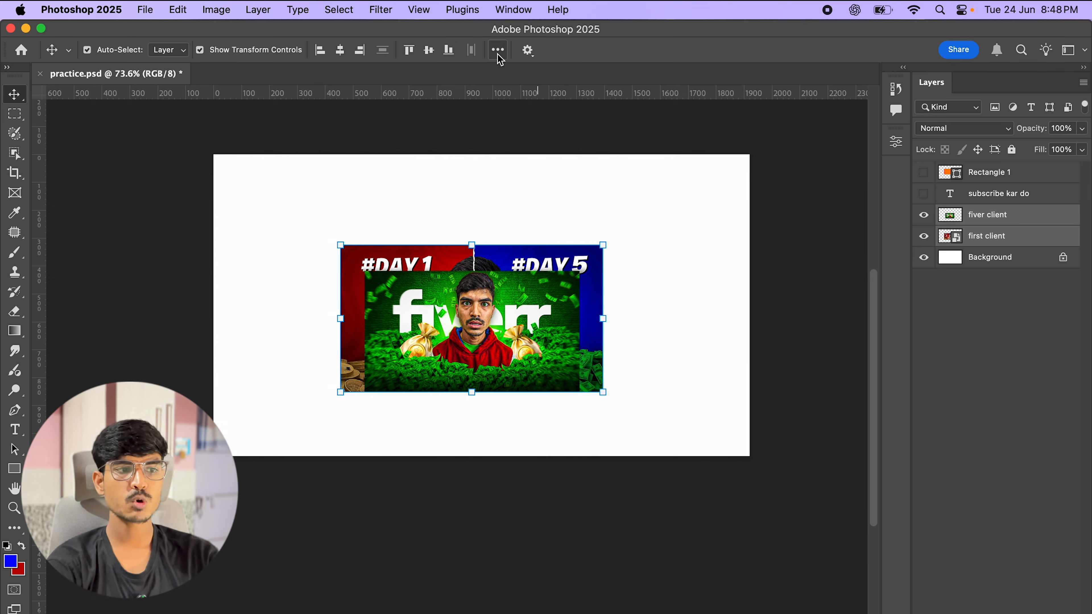
# Move the "fiver client" image toward the canvas's left side and the "first client" image toward its upper right
pyautogui.moveTo(522, 304); pyautogui.dragTo(454, 320)
pyautogui.click(931, 217)
pyautogui.moveTo(664, 227); pyautogui.dragTo(675, 240)
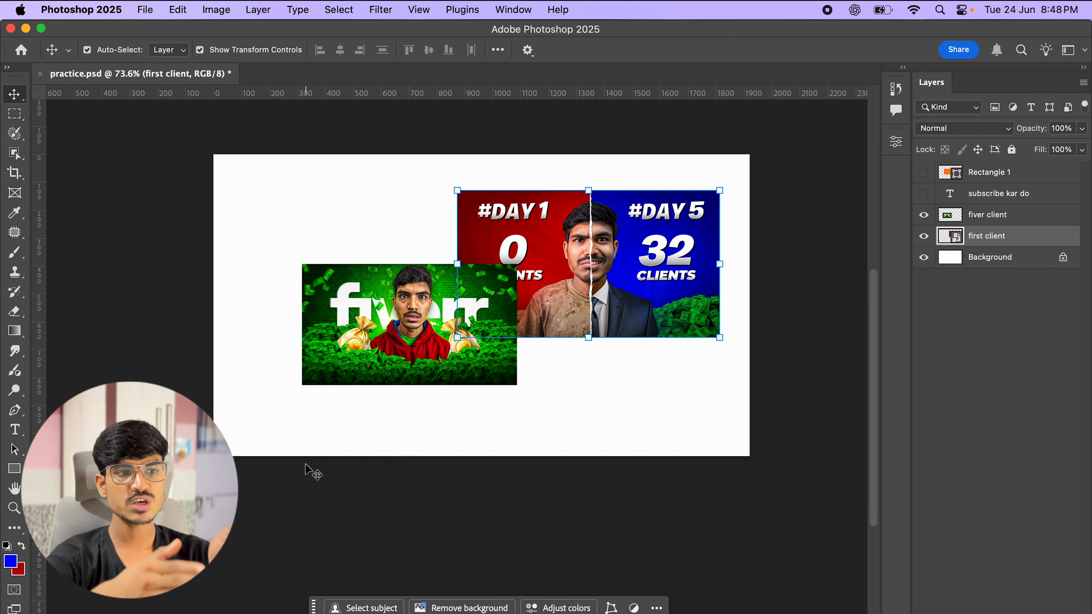
# Set alignment relative to Canvas, center the "first client" image horizontally and deselect it
pyautogui.click(498, 51)
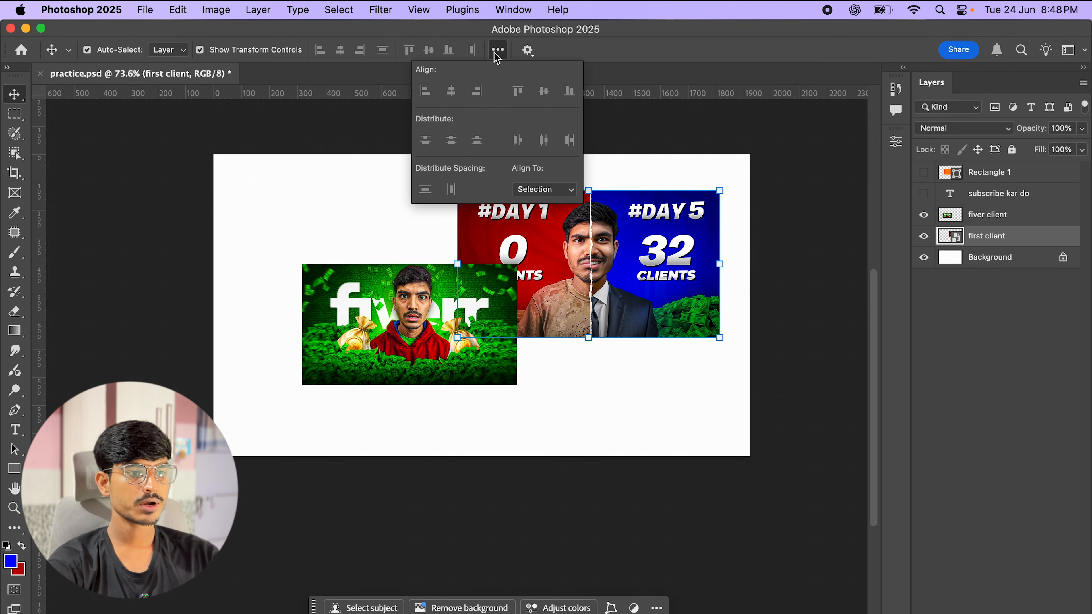
pyautogui.click(543, 191)
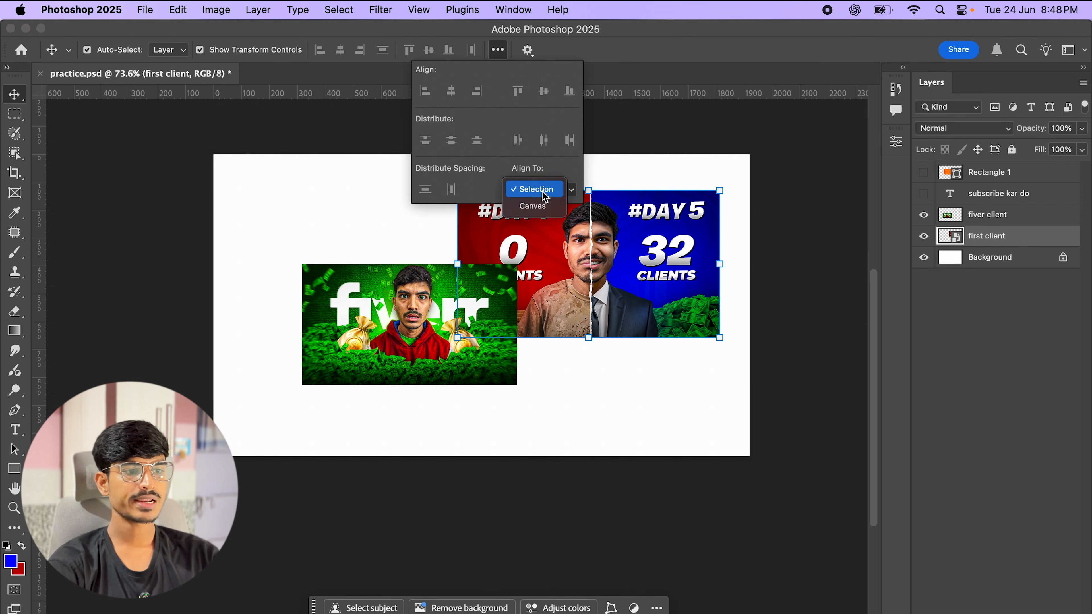
pyautogui.click(548, 210)
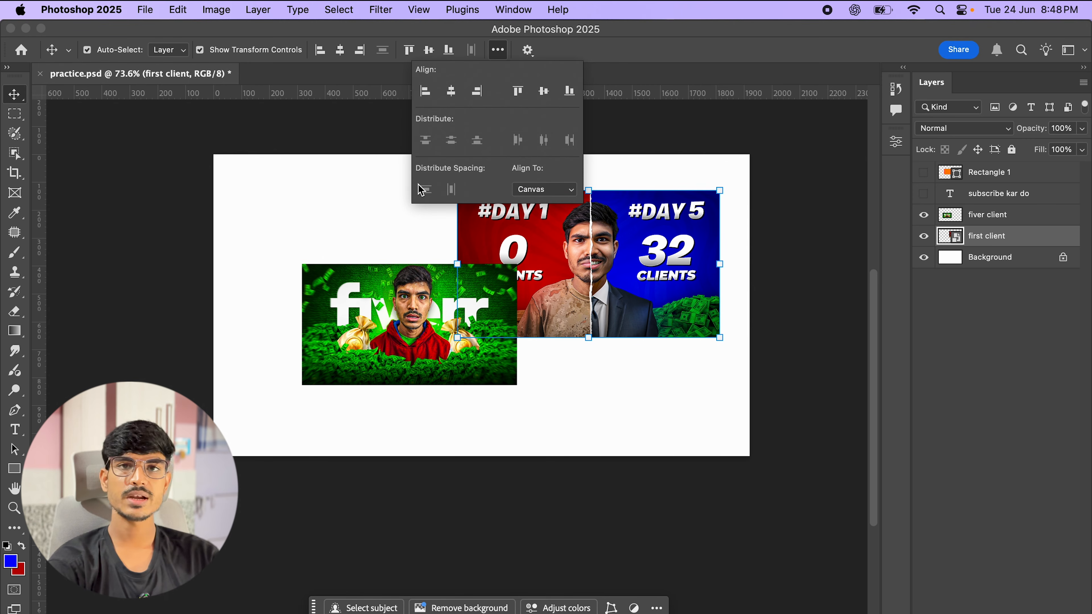
pyautogui.click(457, 97)
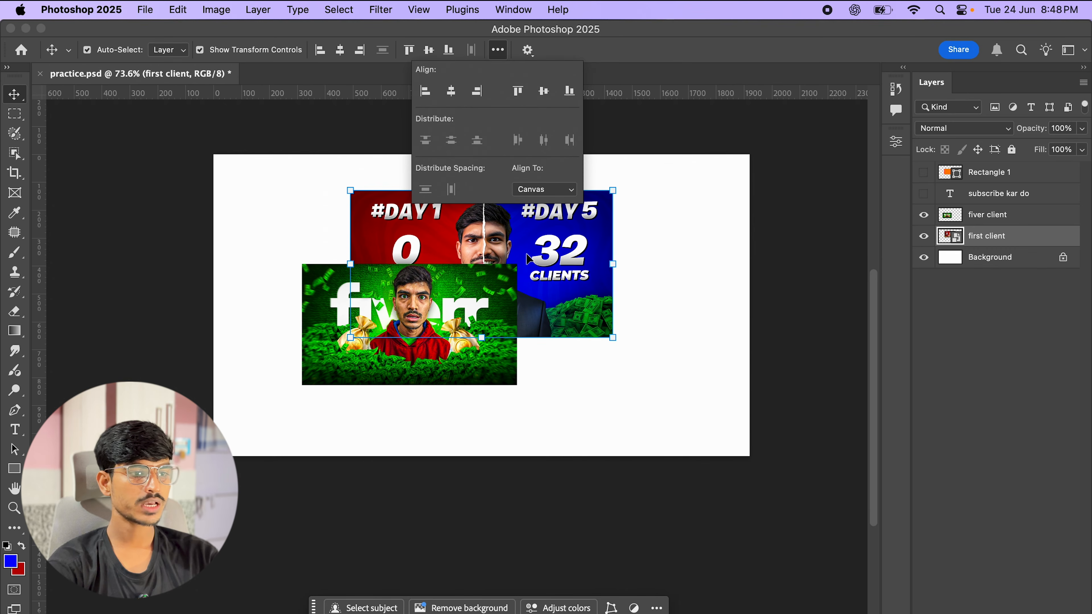
pyautogui.click(780, 237)
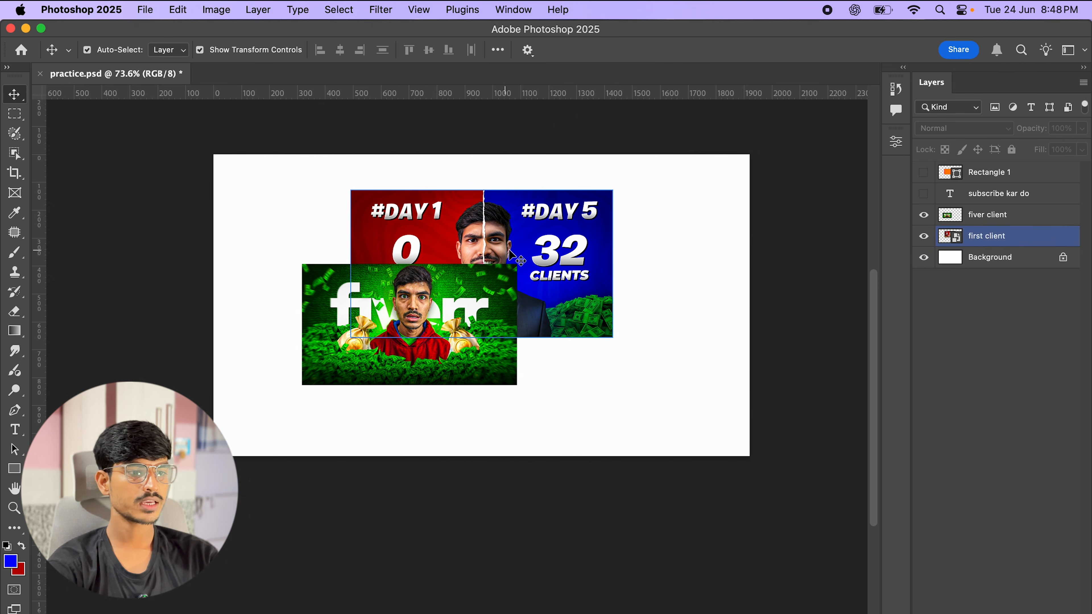
# Center the "fiver client" image horizontally and vertically on the canvas
pyautogui.click(447, 326)
pyautogui.click(497, 51)
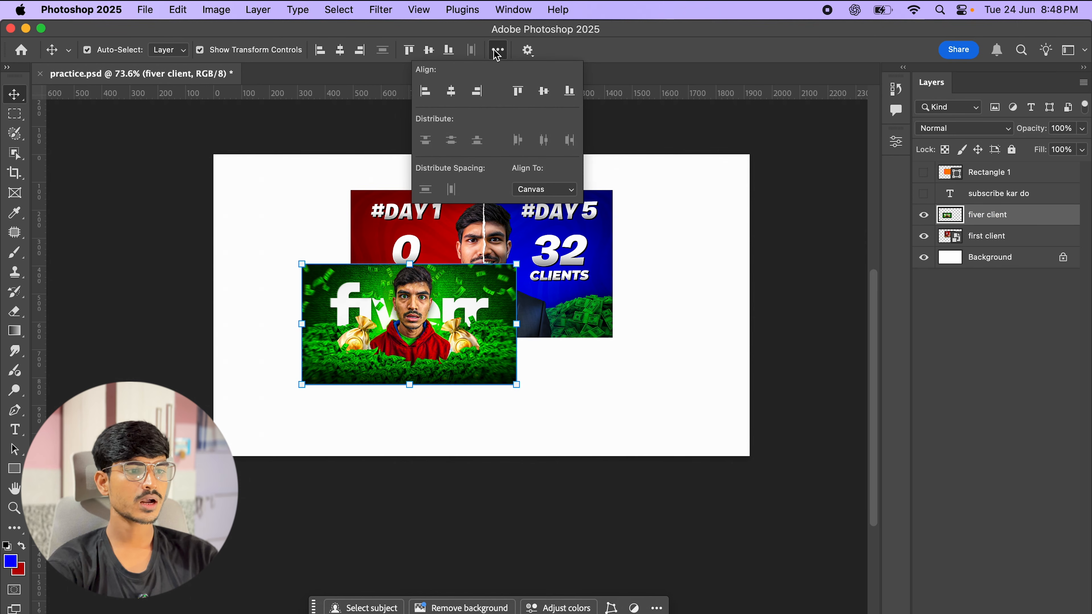
pyautogui.click(457, 91)
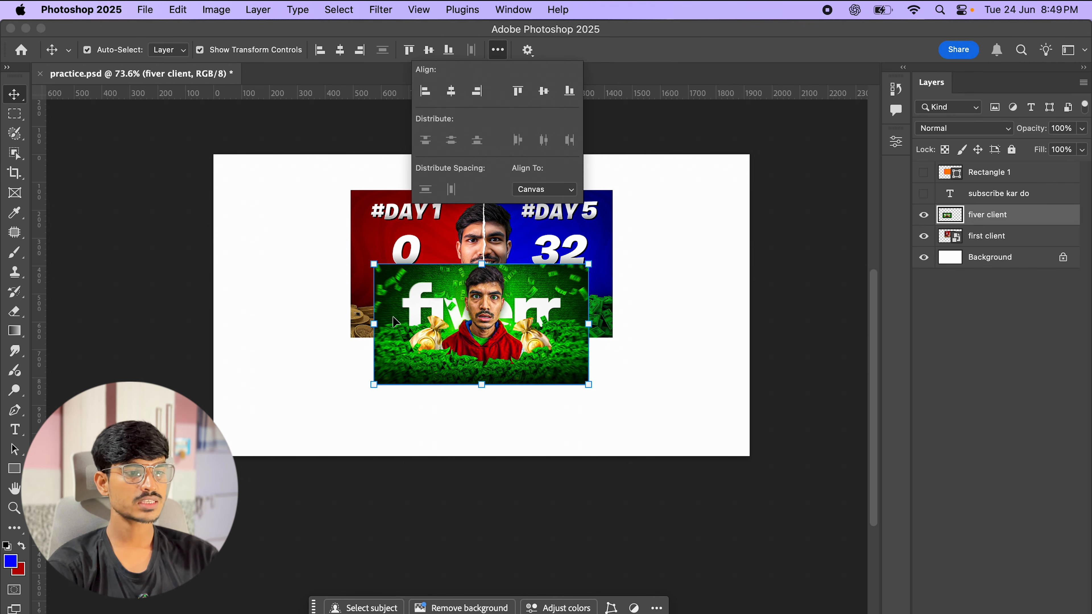
pyautogui.click(543, 91)
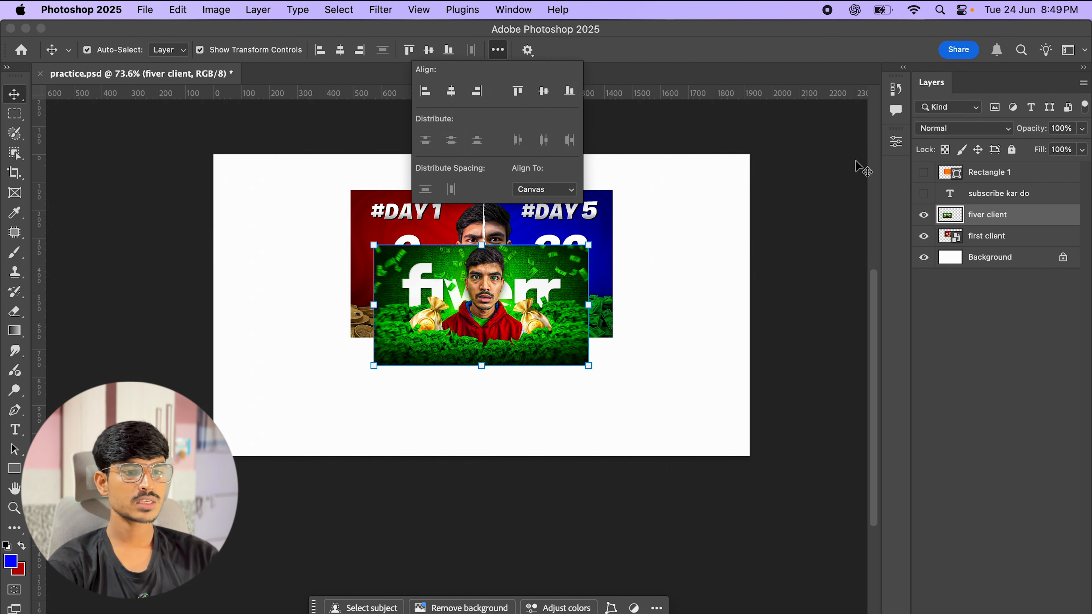
# Select the "first client" layer and center its image vertically on the canvas
pyautogui.click(975, 237)
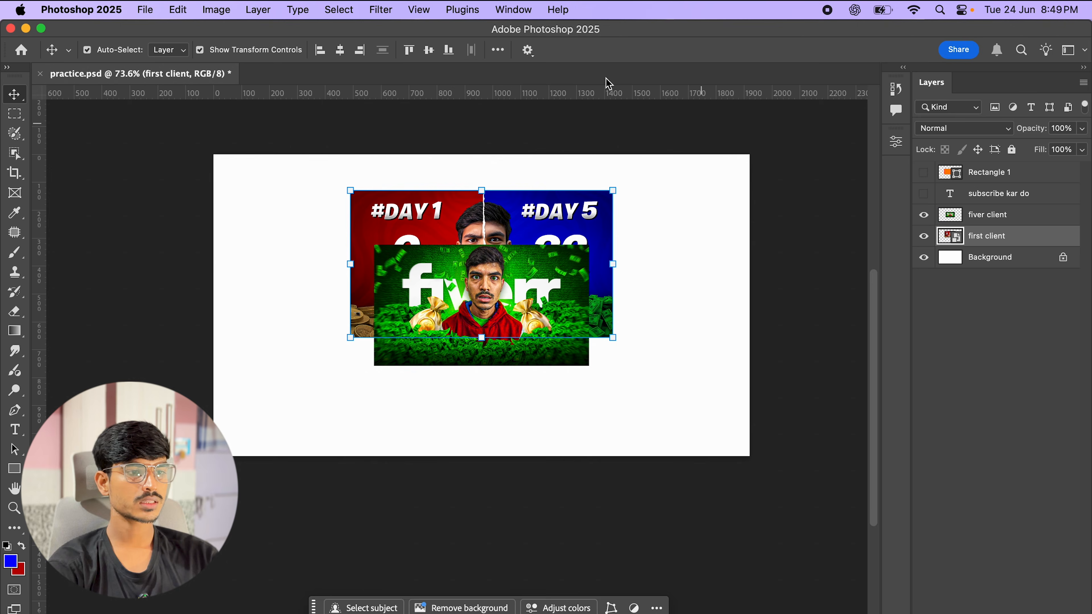
pyautogui.click(499, 51)
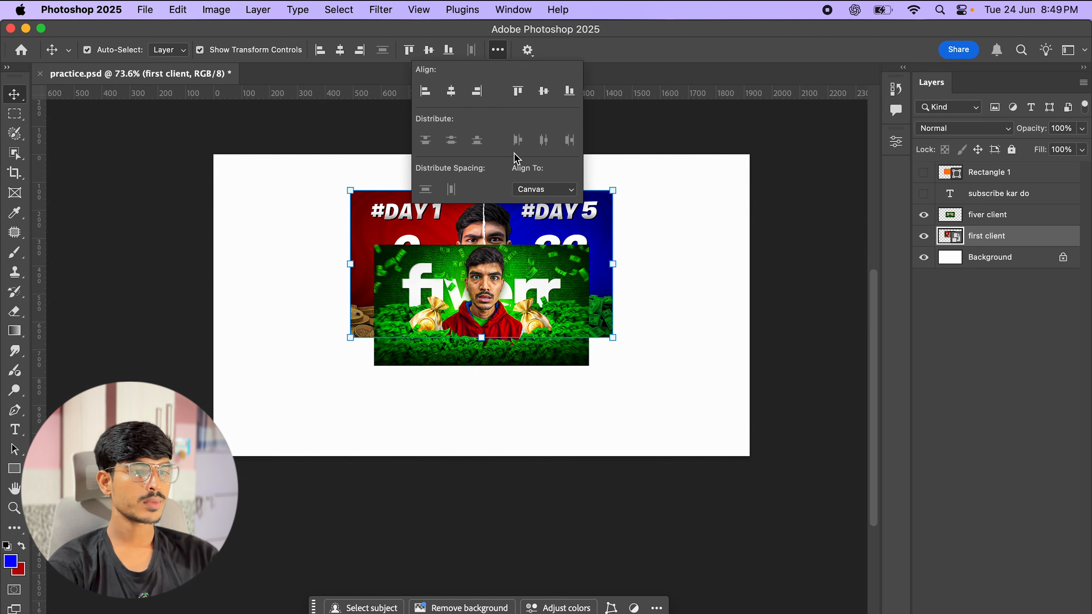
pyautogui.click(543, 91)
pyautogui.click(782, 229)
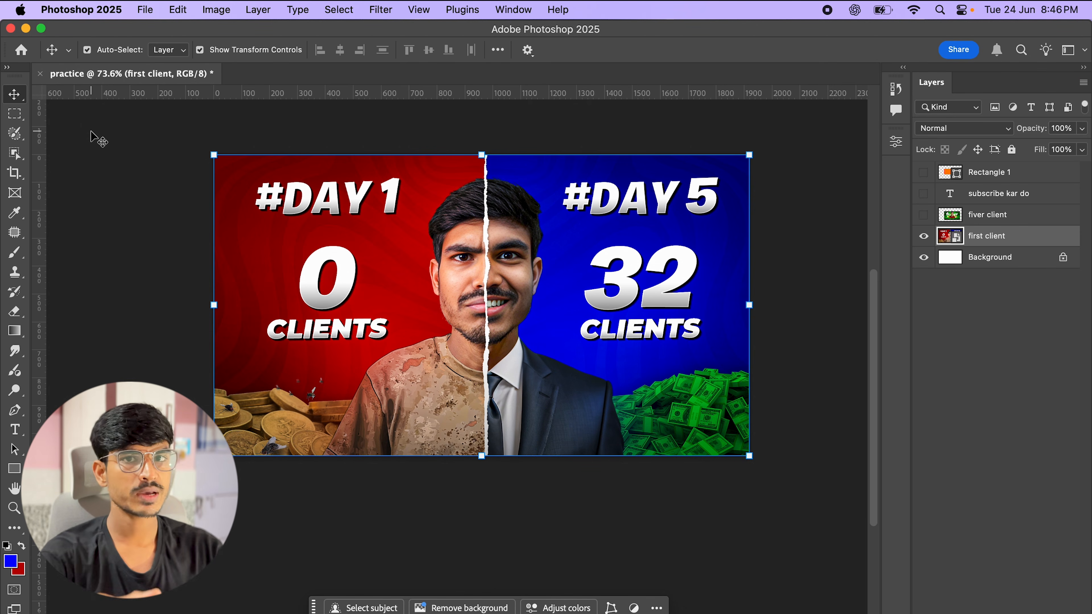
# Save the document to the Desktop as practice.psd in Photoshop format with Maximize Compatibility enabled
pyautogui.click(146, 9)
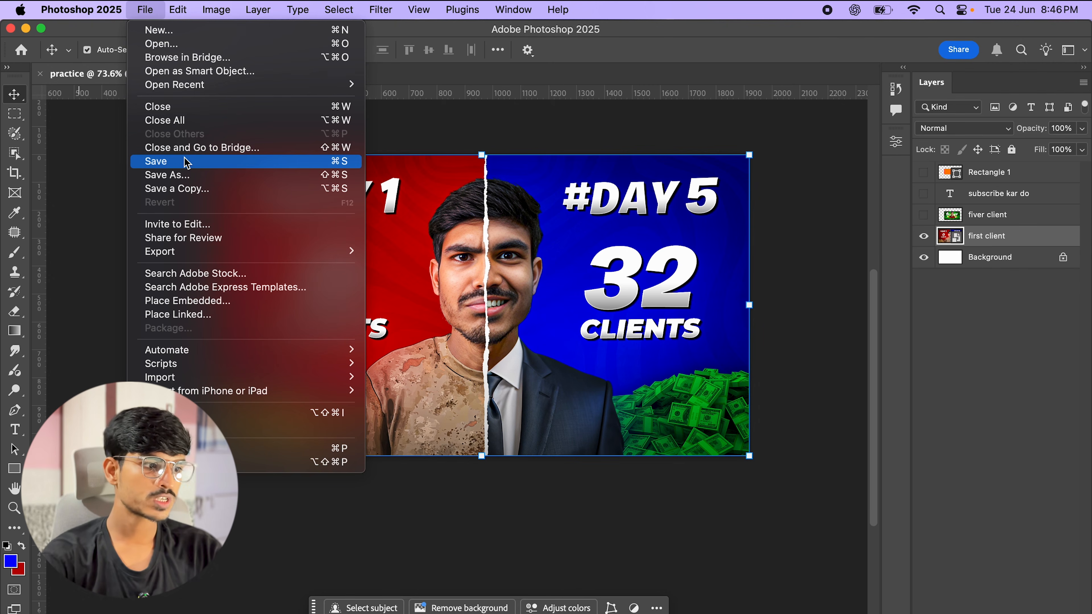
pyautogui.click(223, 173)
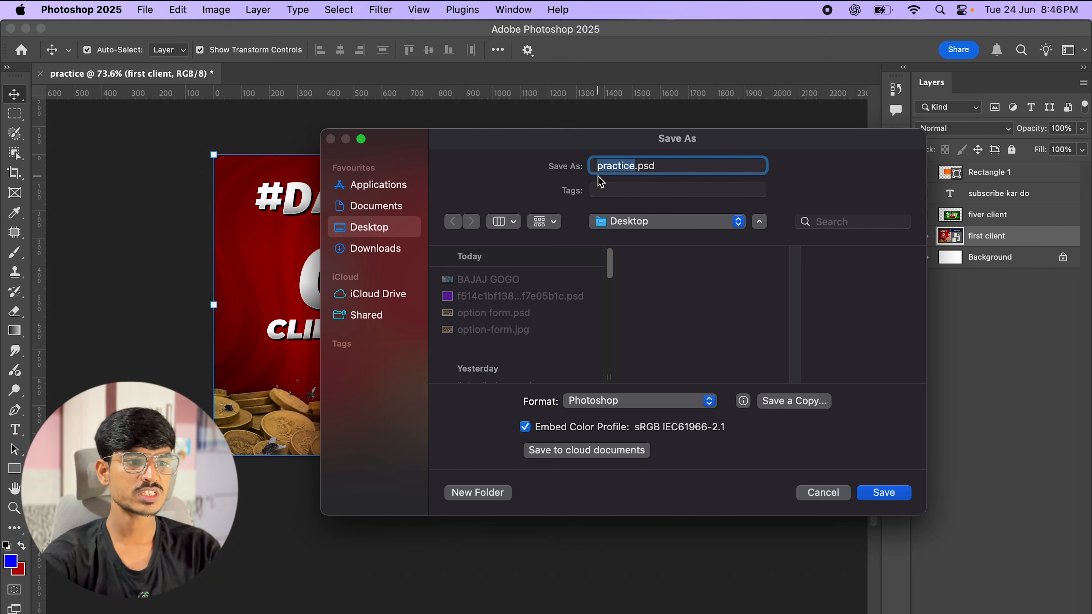
pyautogui.click(707, 401)
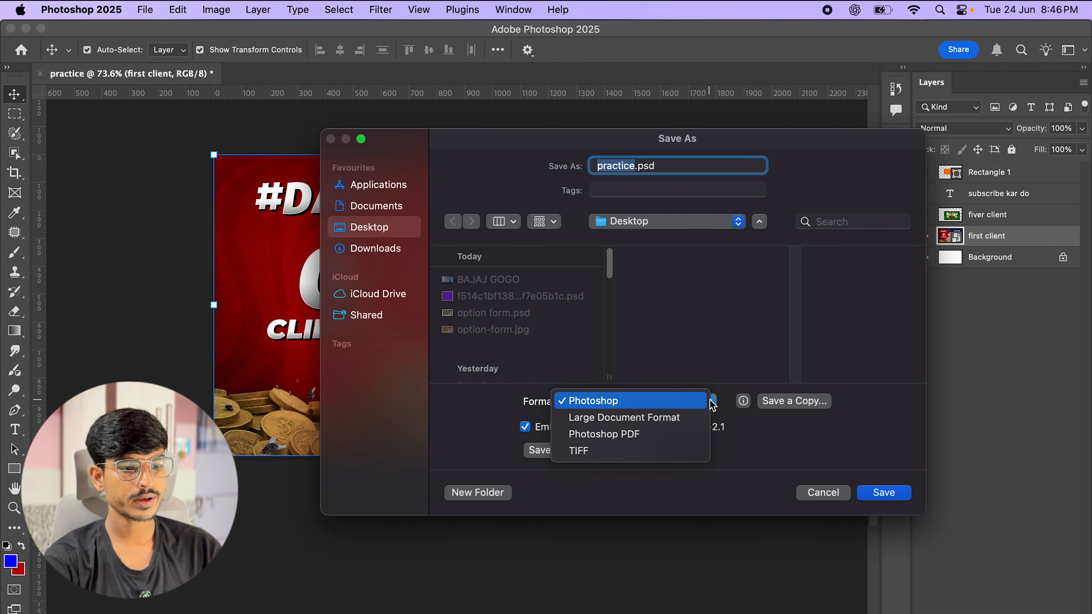
pyautogui.click(709, 404)
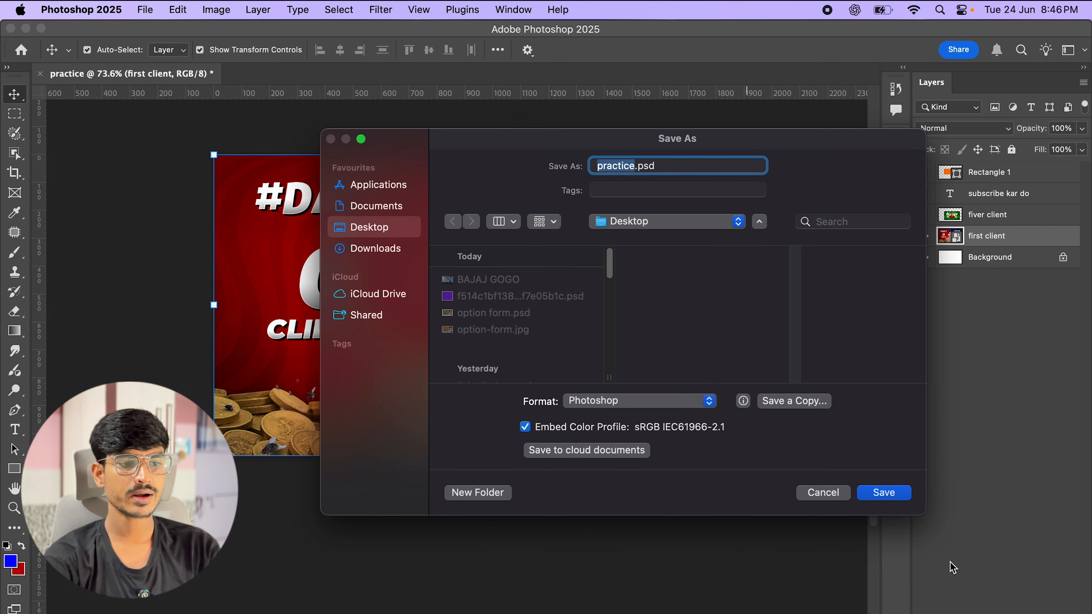
pyautogui.click(900, 492)
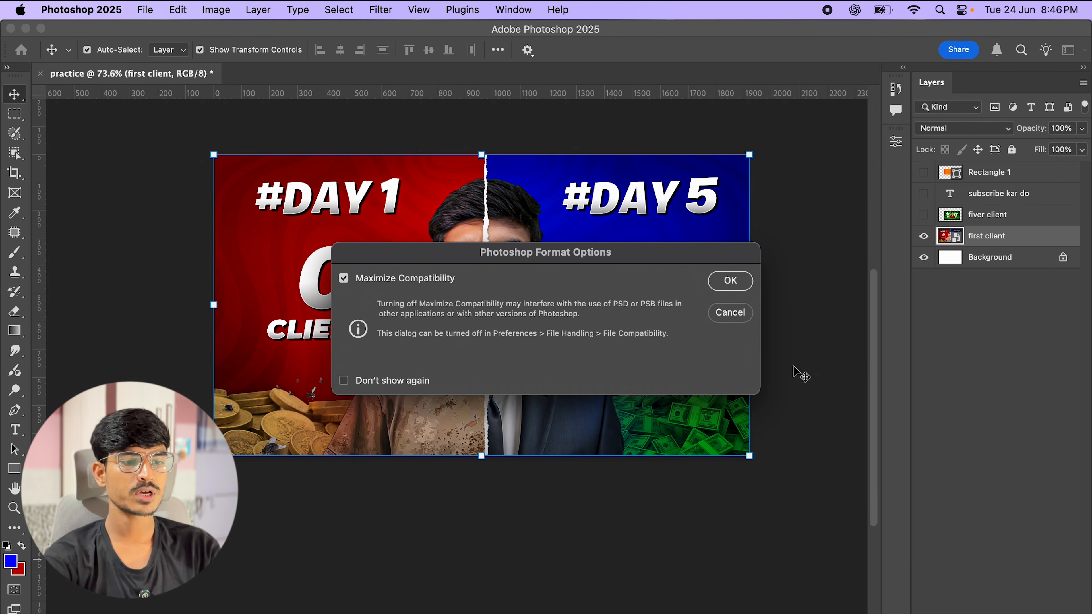
pyautogui.click(730, 281)
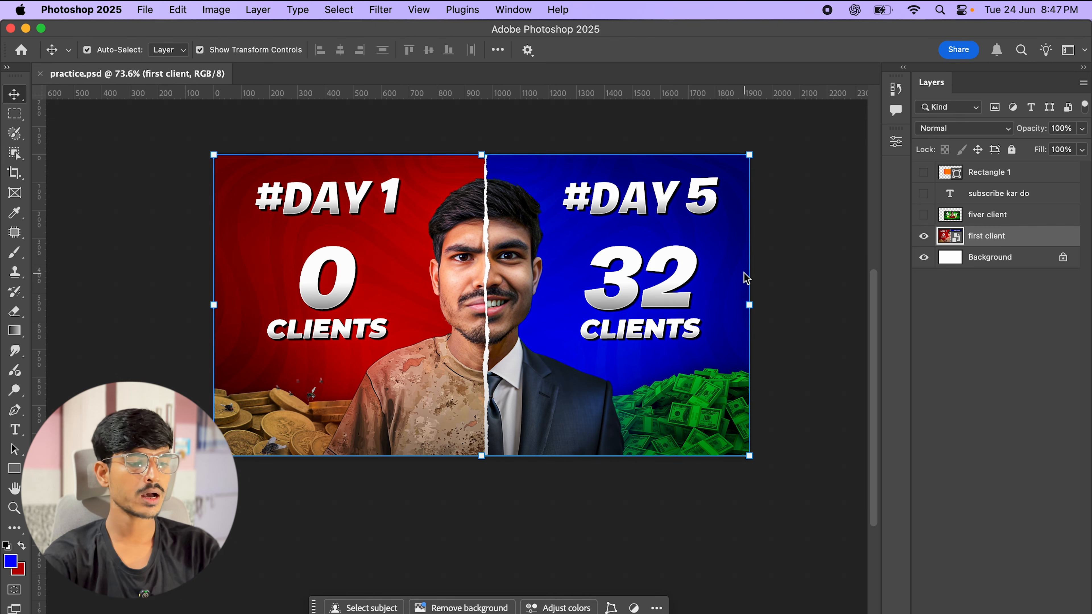